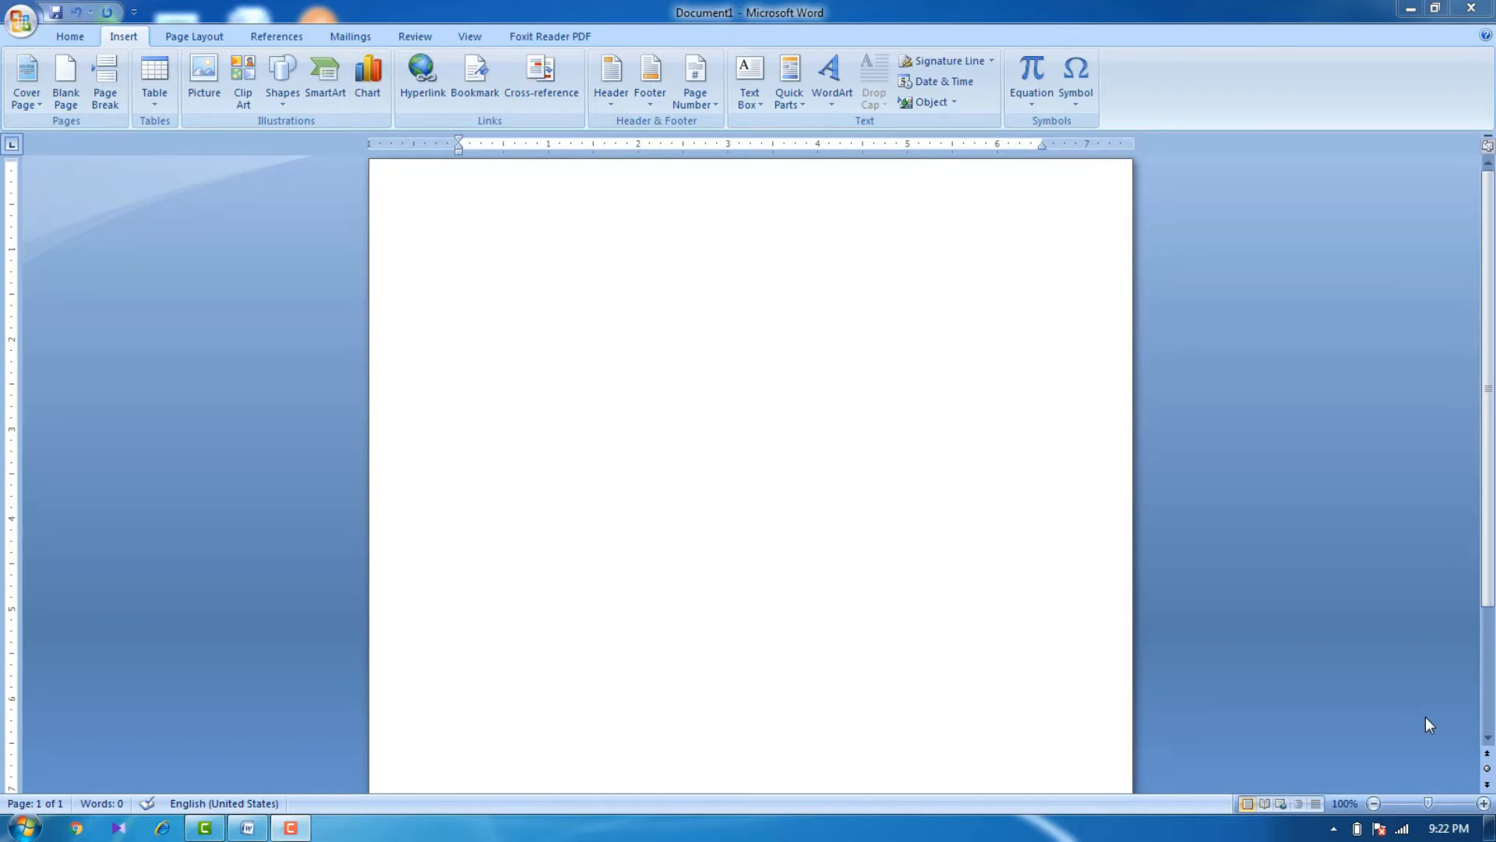
Change the Windows color scheme to Windows 7 Basic
left_click(894, 541)
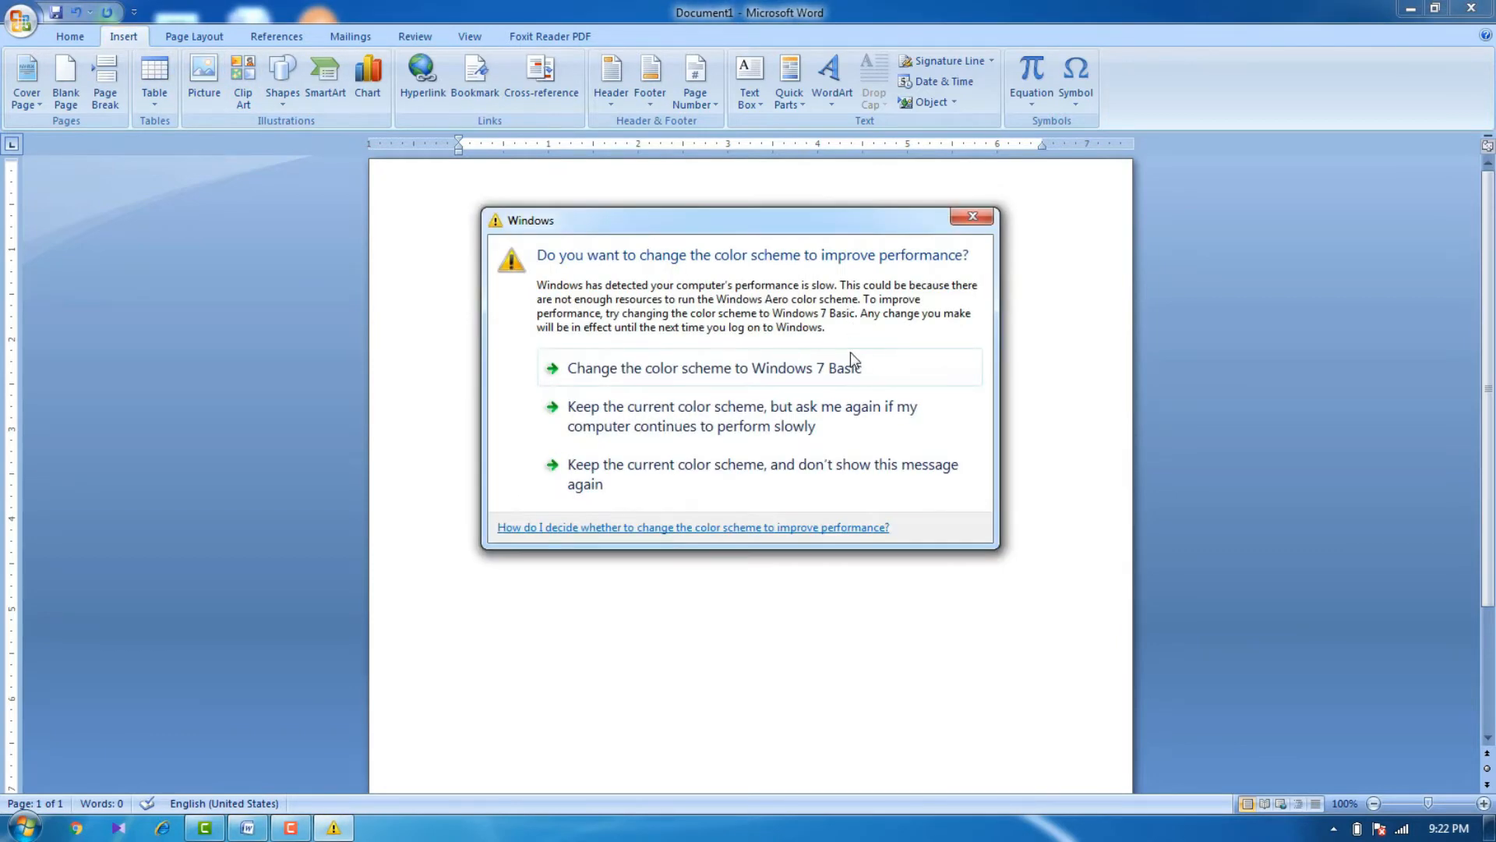
left_click(853, 364)
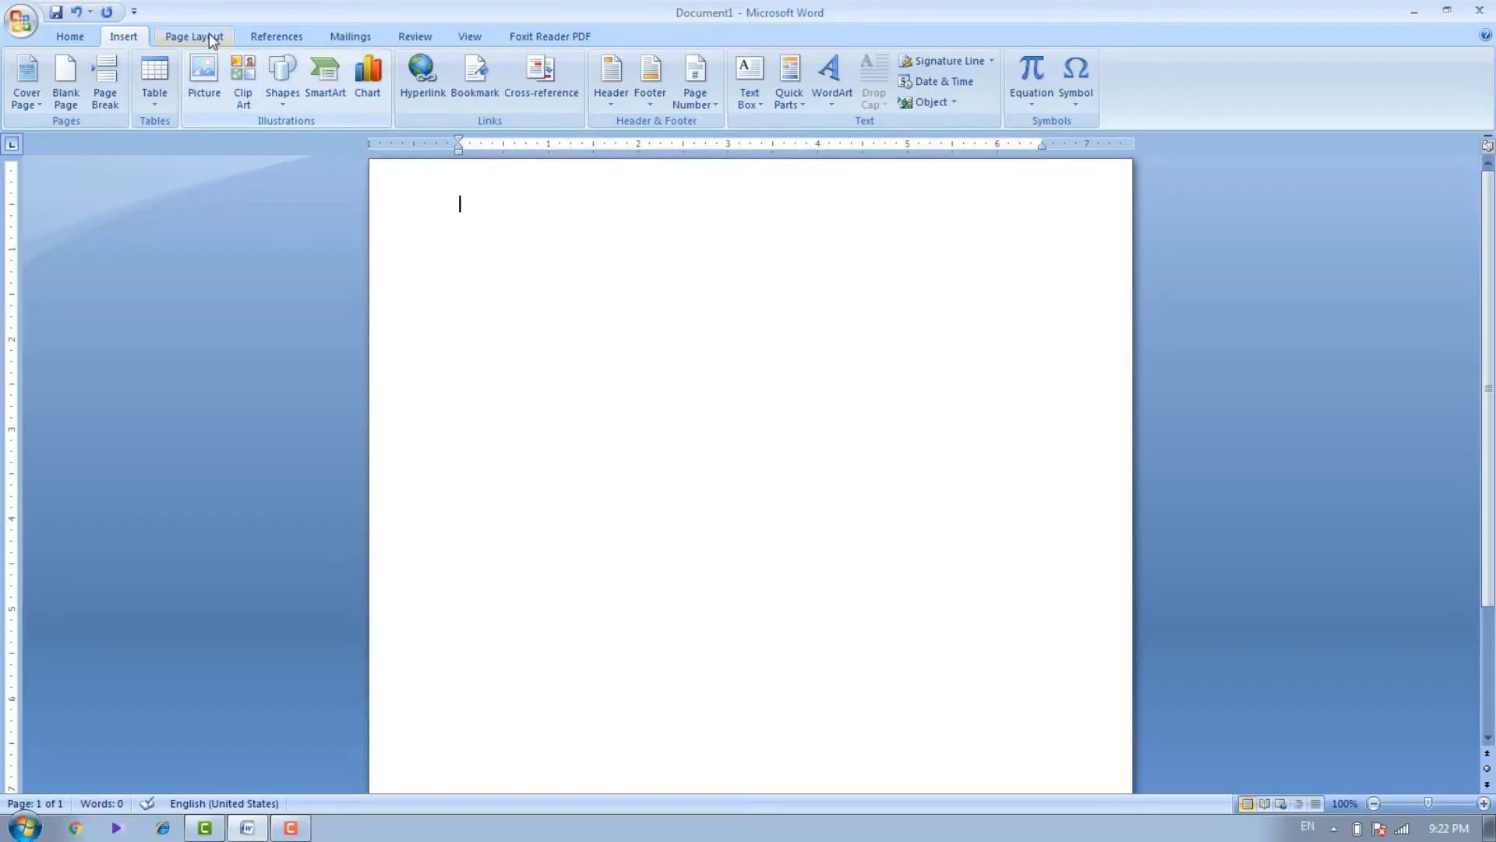
Set the paper size to Letter (8.5" x 11") and apply the Narrow 0.5" margins
left_click(209, 34)
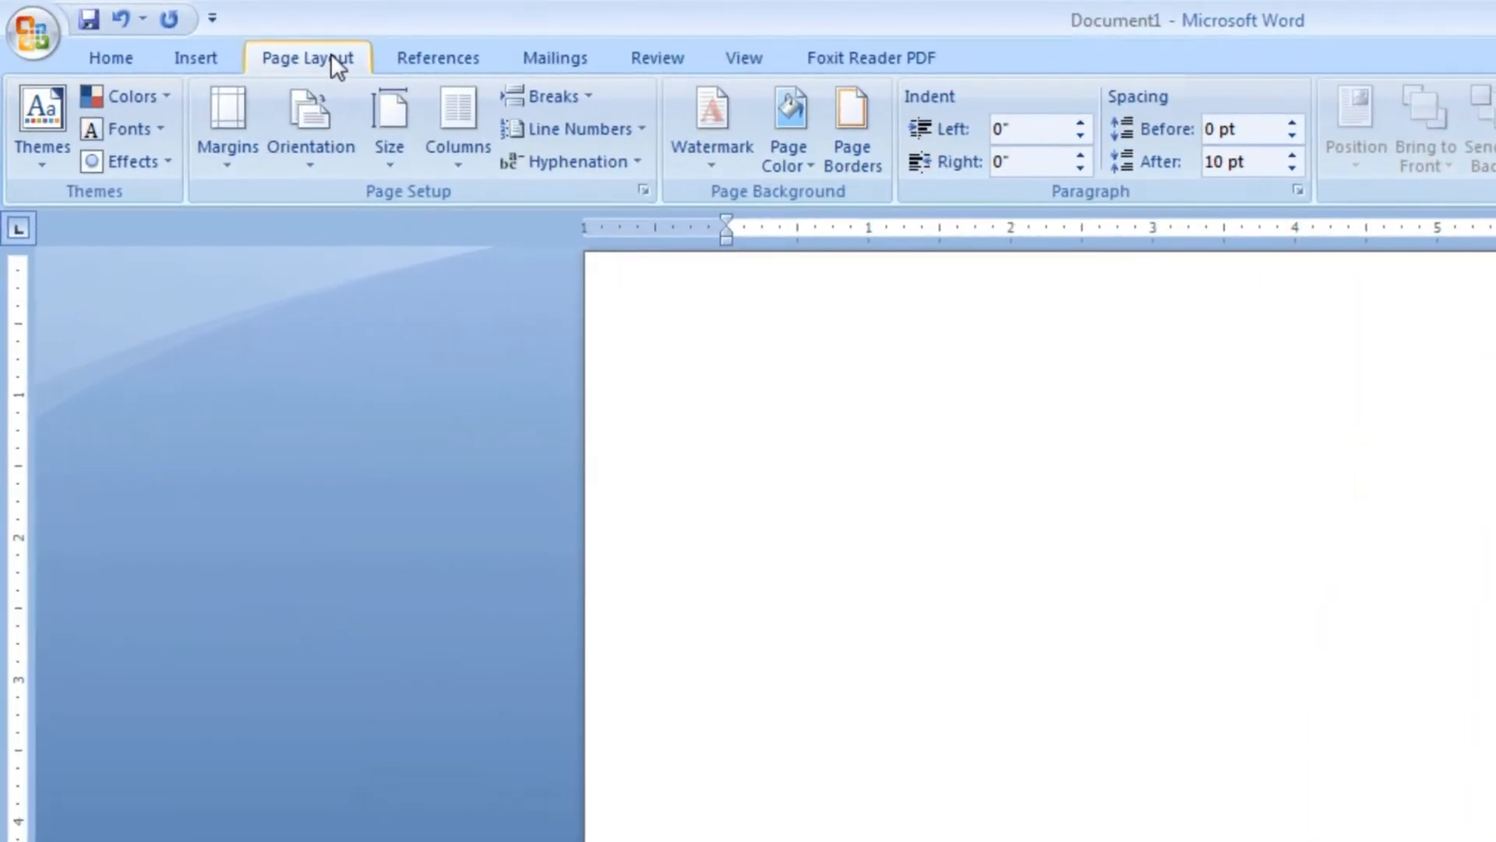
left_click(409, 156)
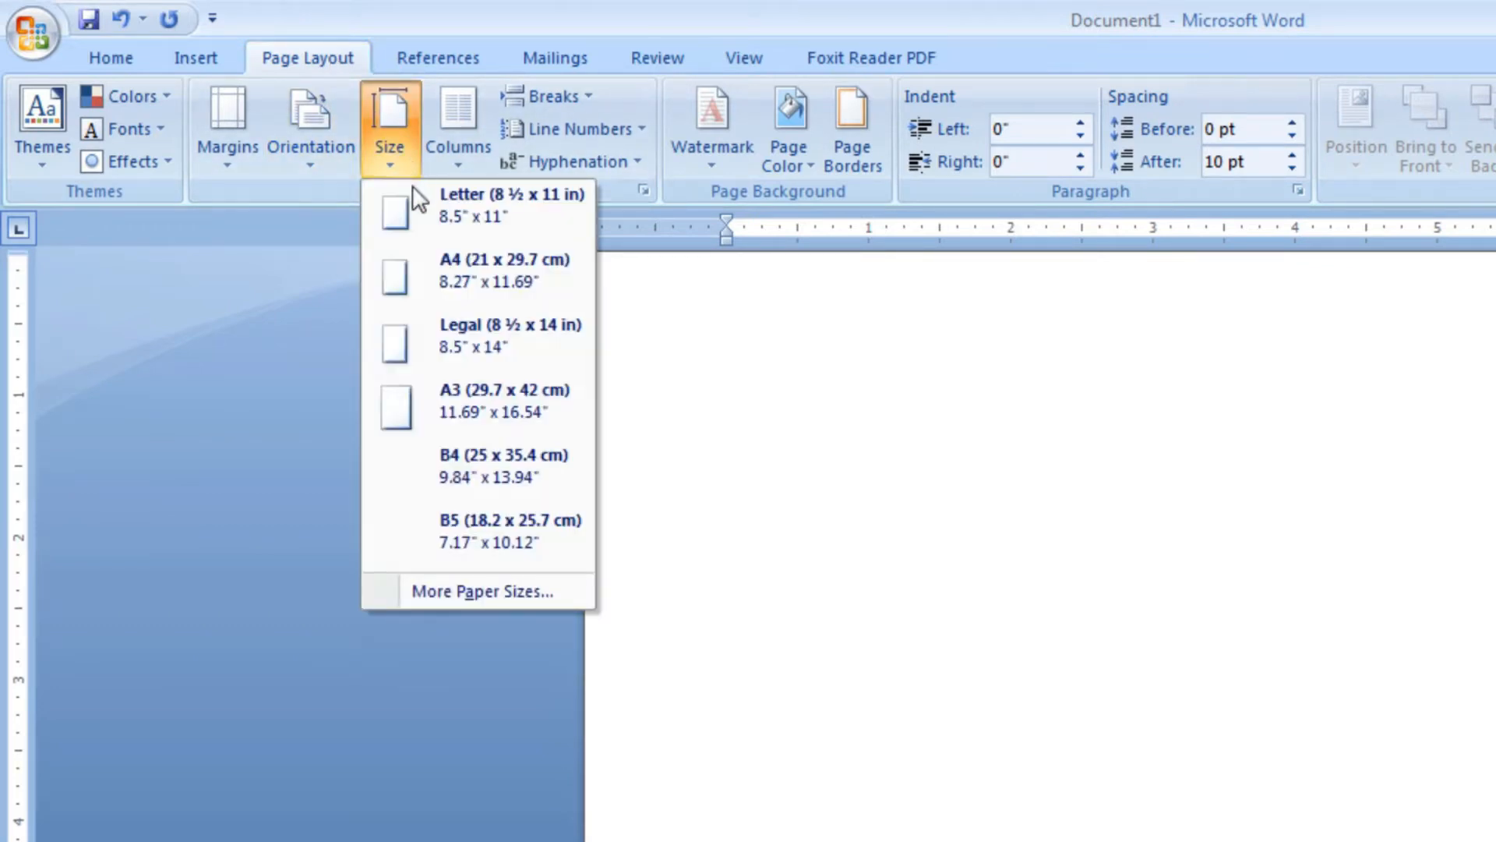
left_click(425, 216)
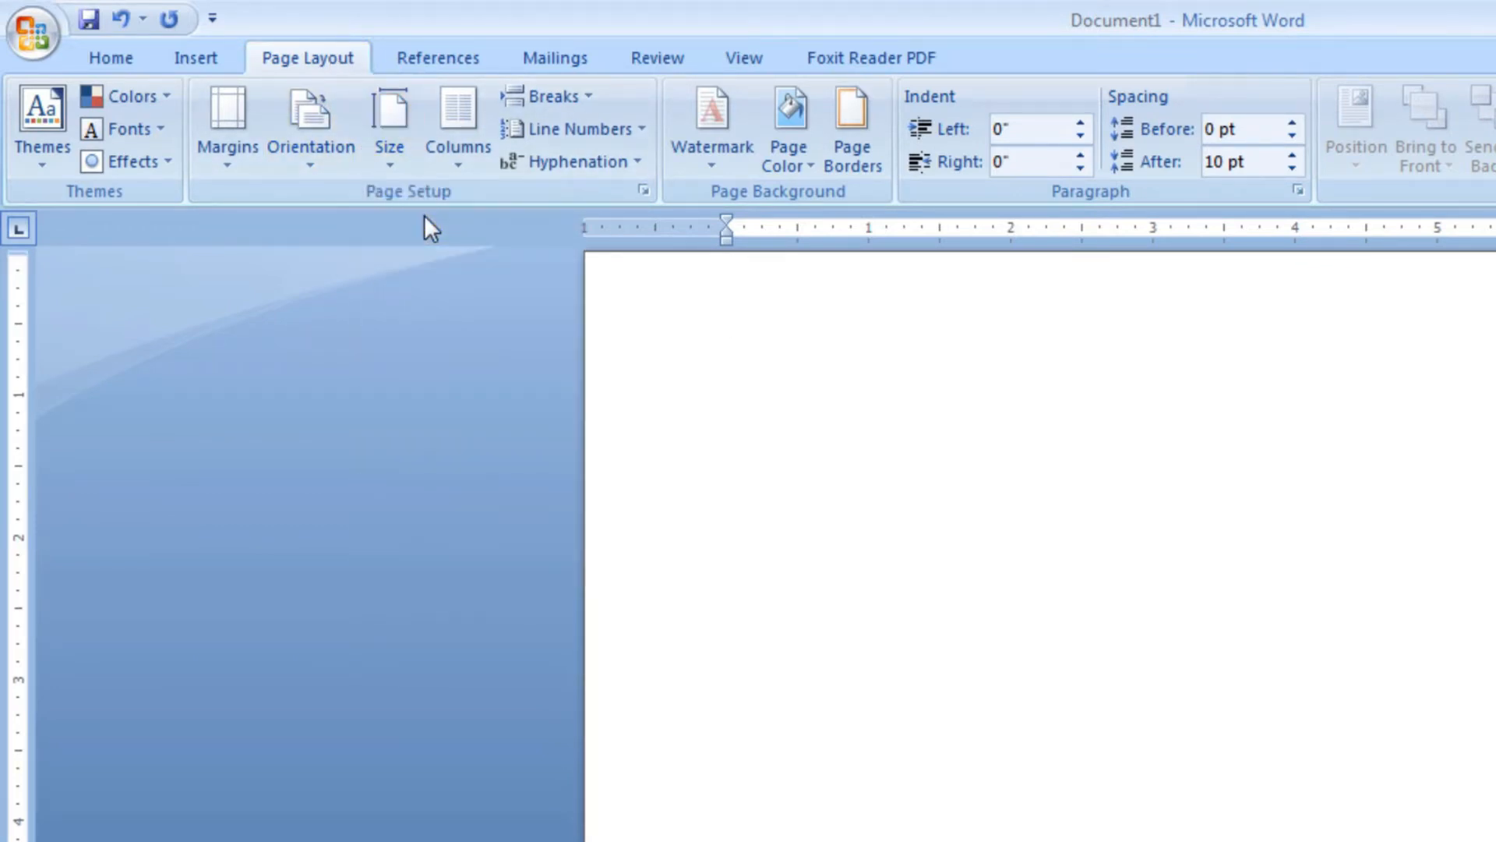
left_click(224, 145)
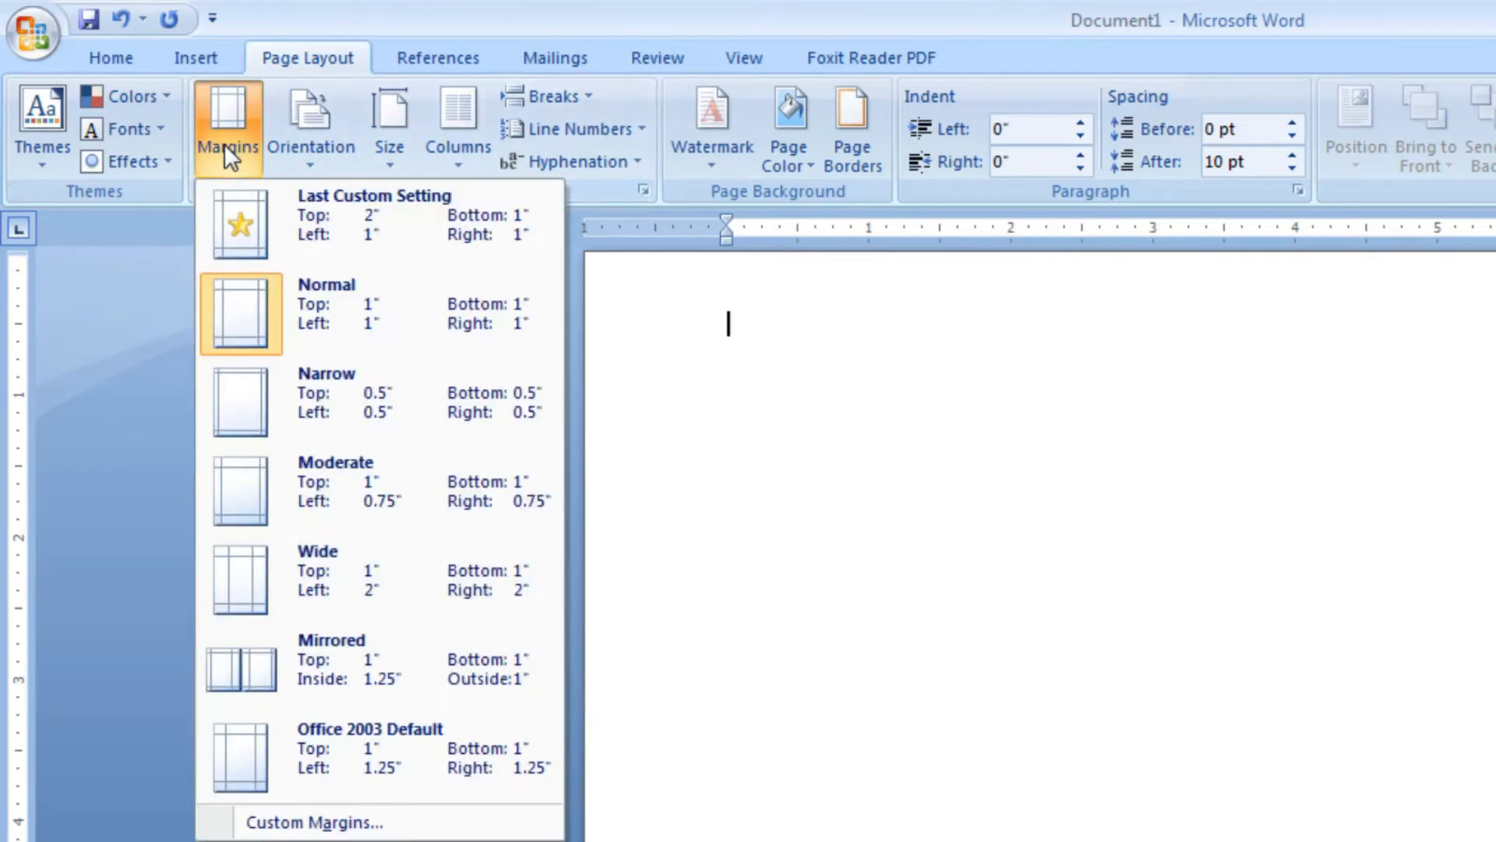
left_click(344, 410)
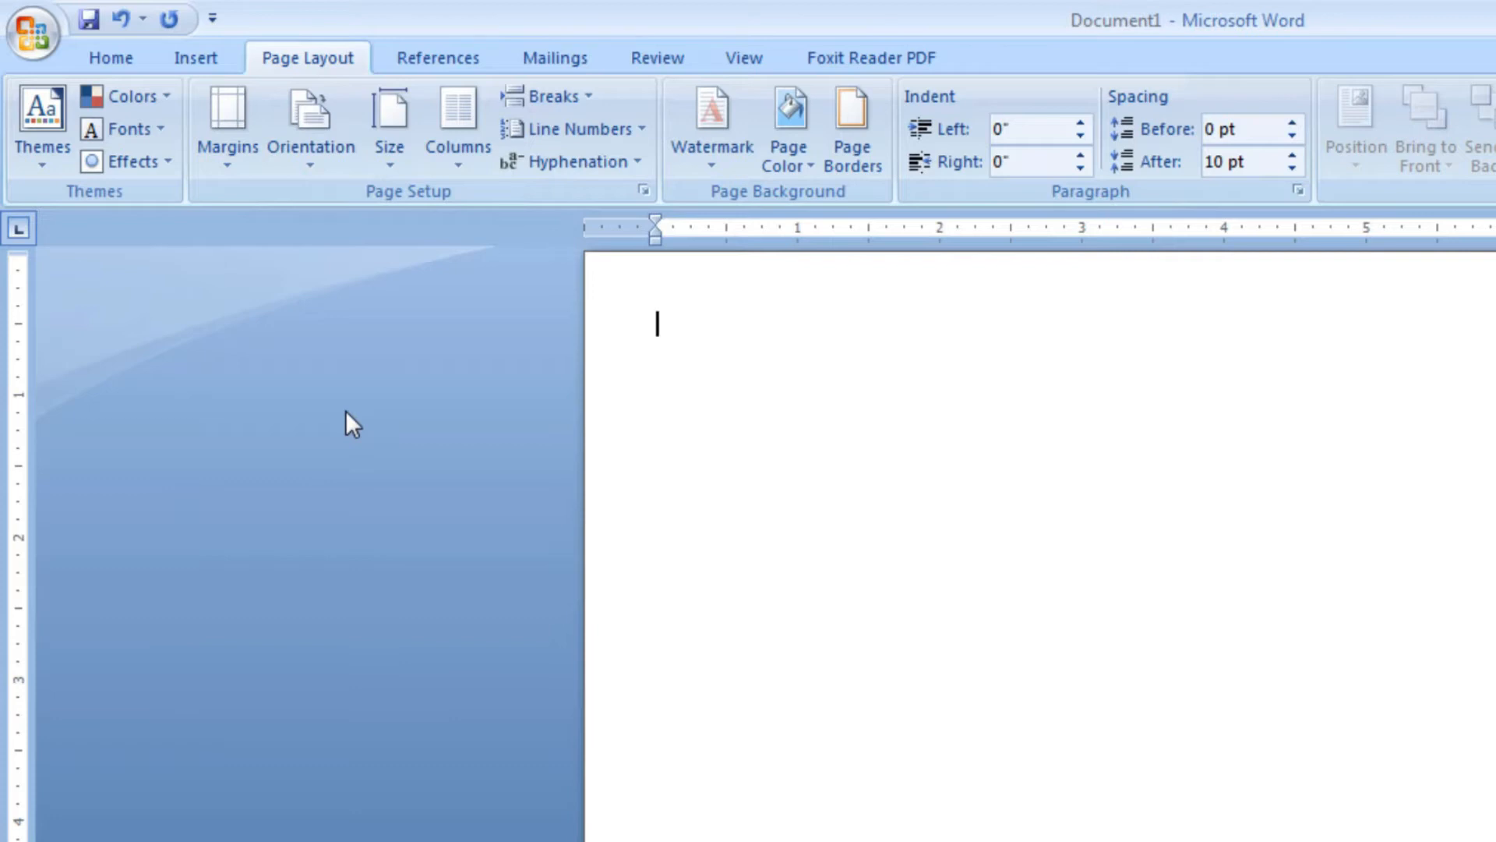
Change the page orientation to Landscape and lay the page out in two columns
left_click(307, 156)
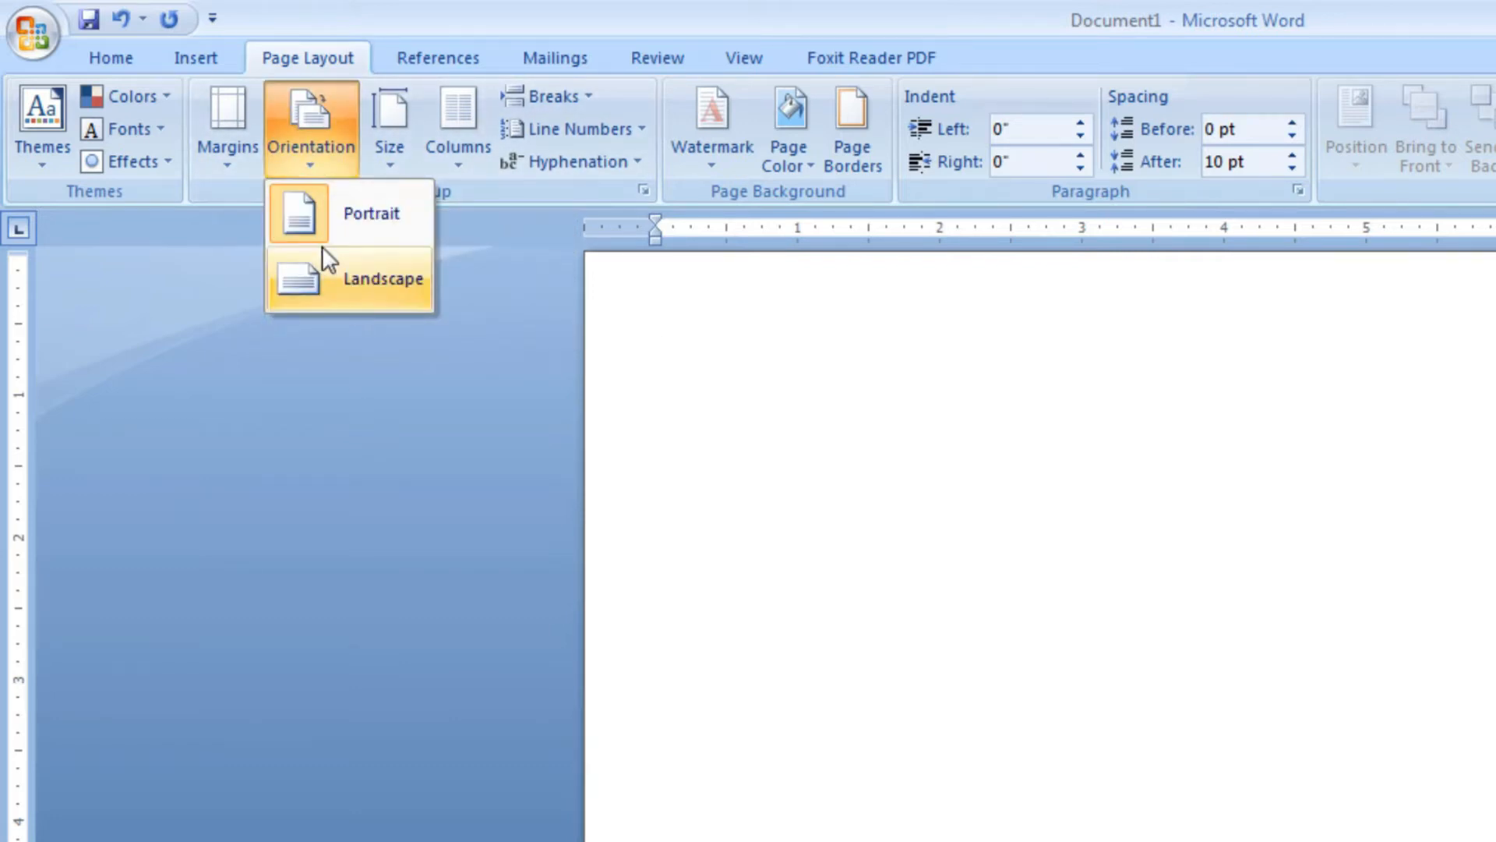
left_click(331, 276)
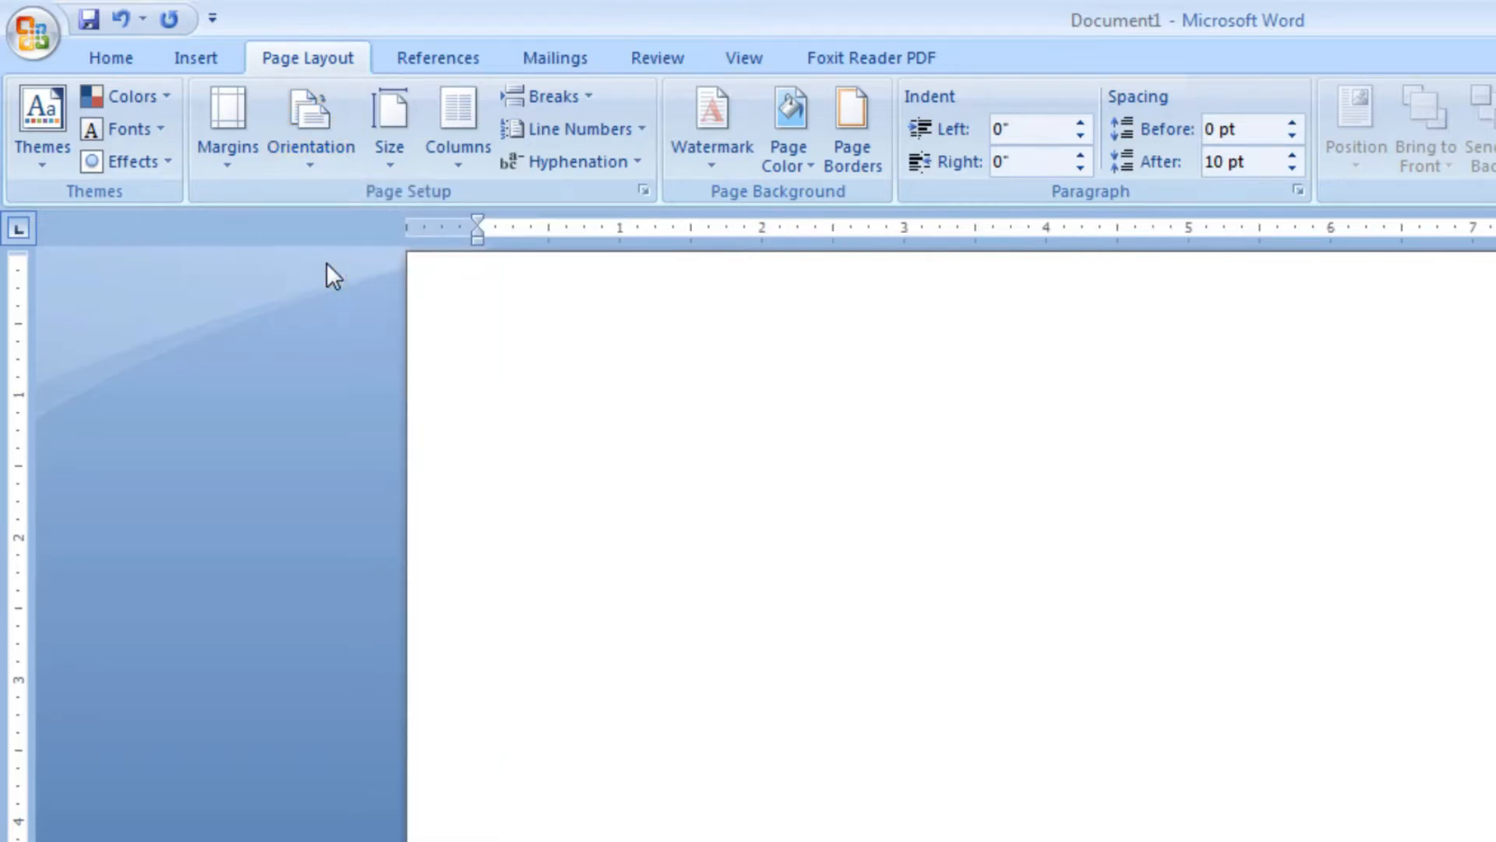
left_click(472, 159)
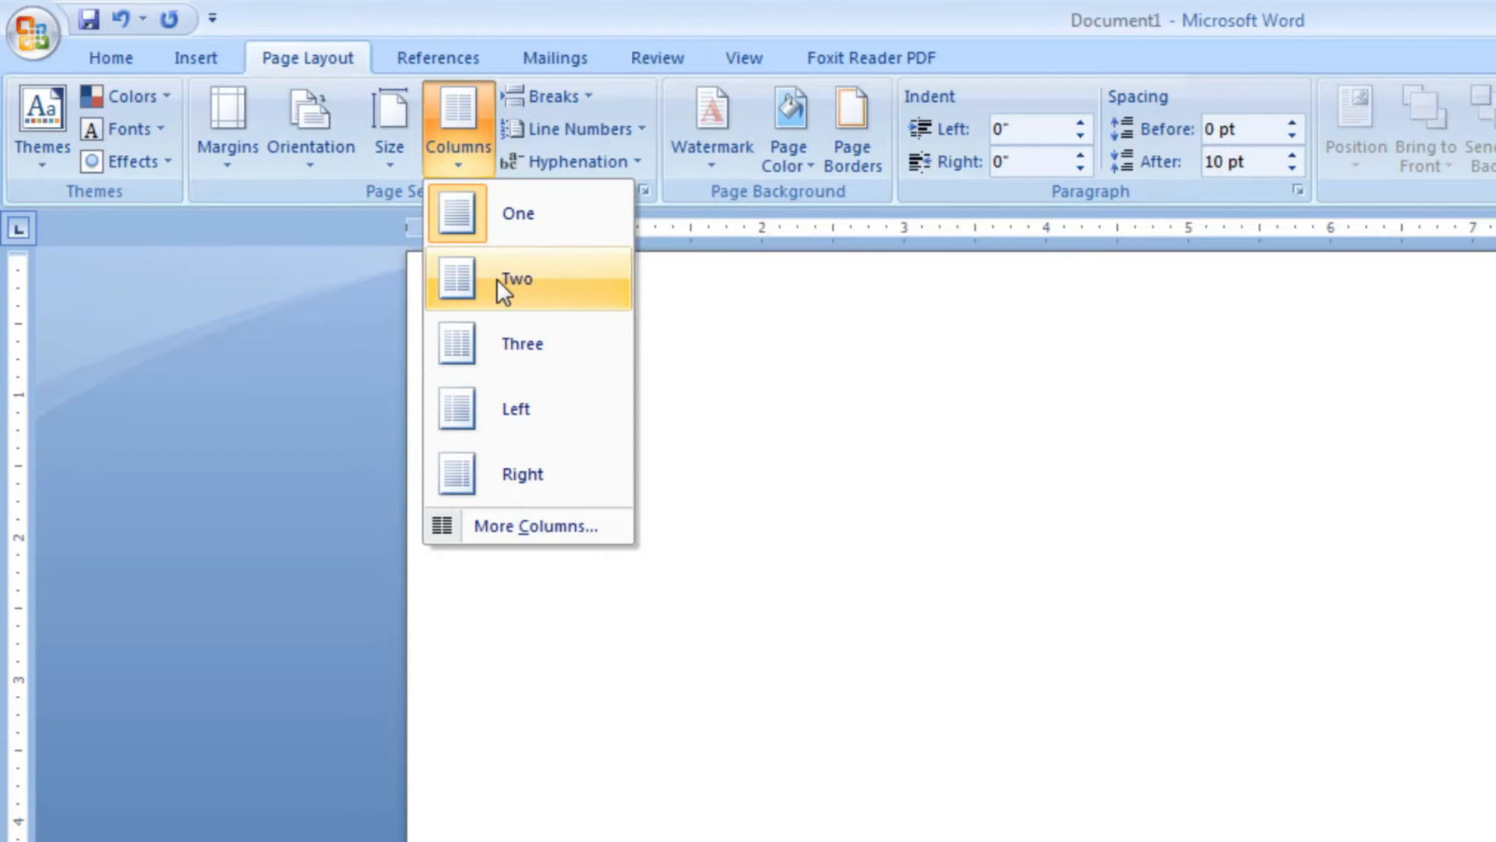
left_click(499, 279)
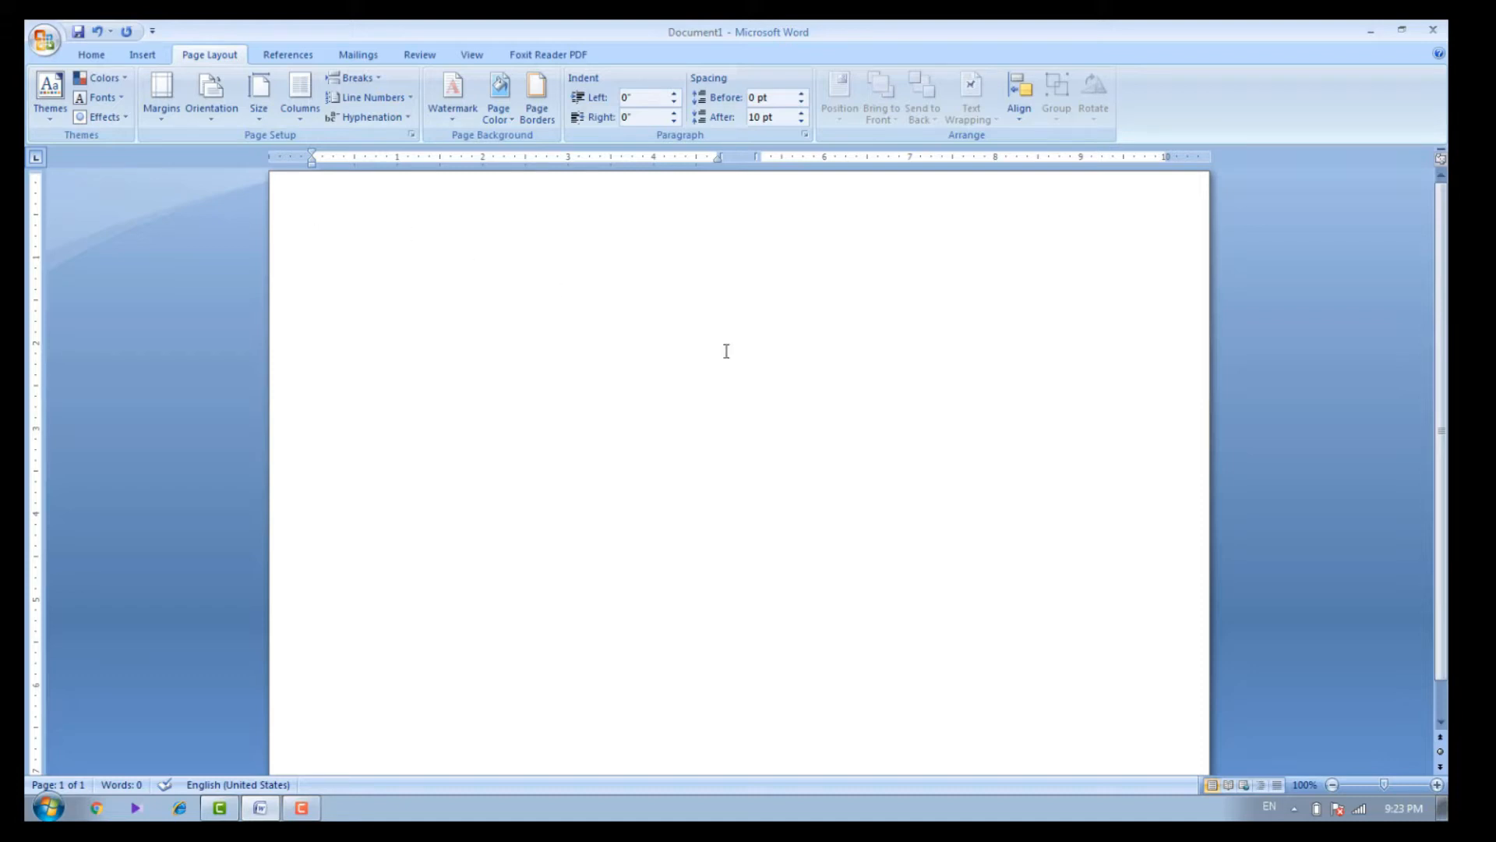
Enter the heading lines "Cash Memo" and "IT Points Info" as separate paragraphs
type("Cash Memo")
key("Return")
type("IT Points Info")
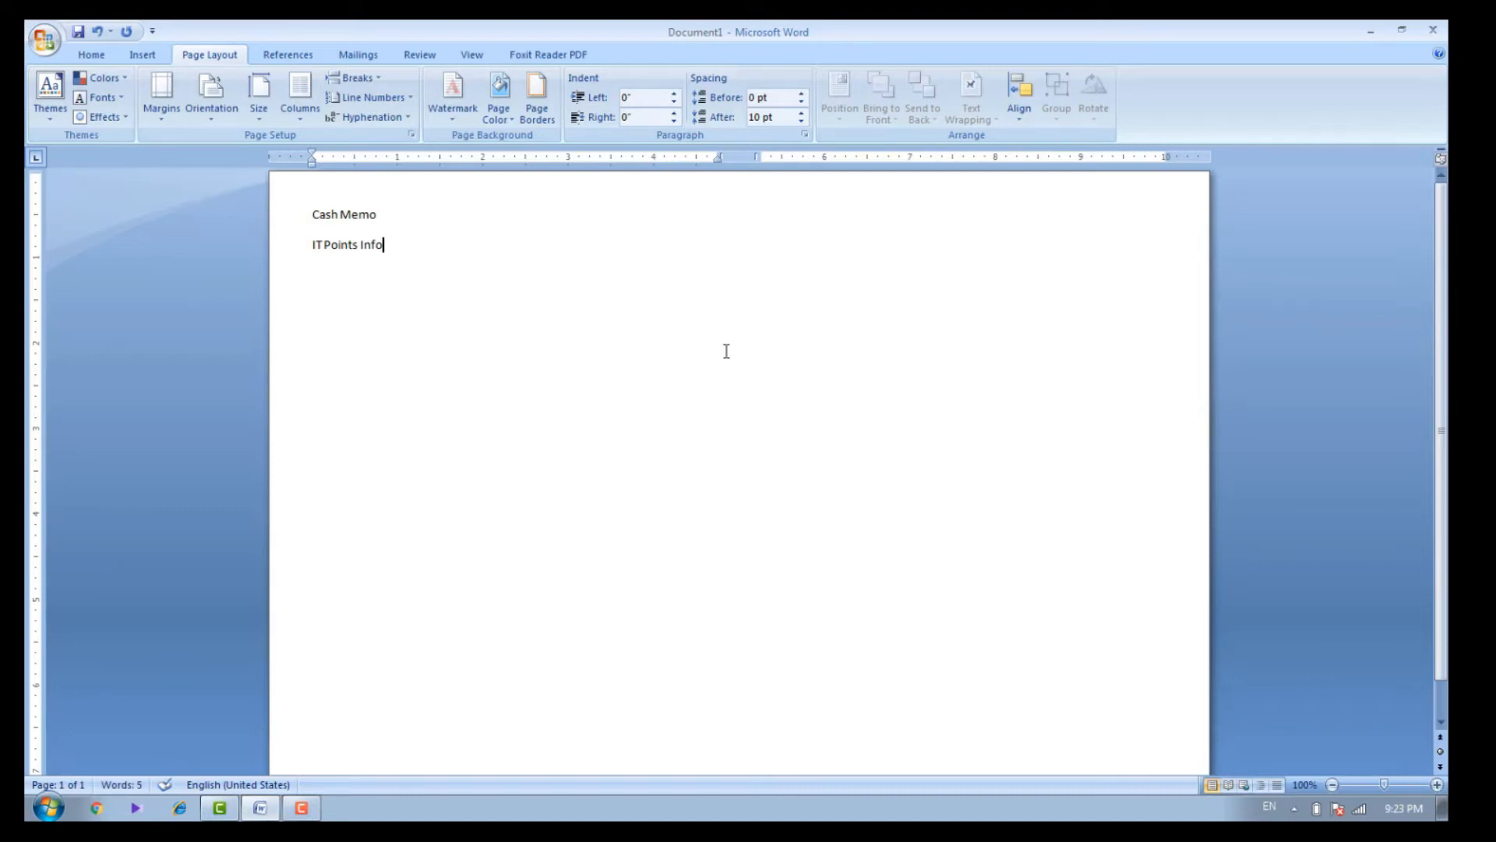
key("Return")
Add the business address line and a "Mobile No:" line with the phone number below the headings
type("Model Town Lahore")
key("Return")
type("Mode")
key("BackSpace")
key("BackSpace")
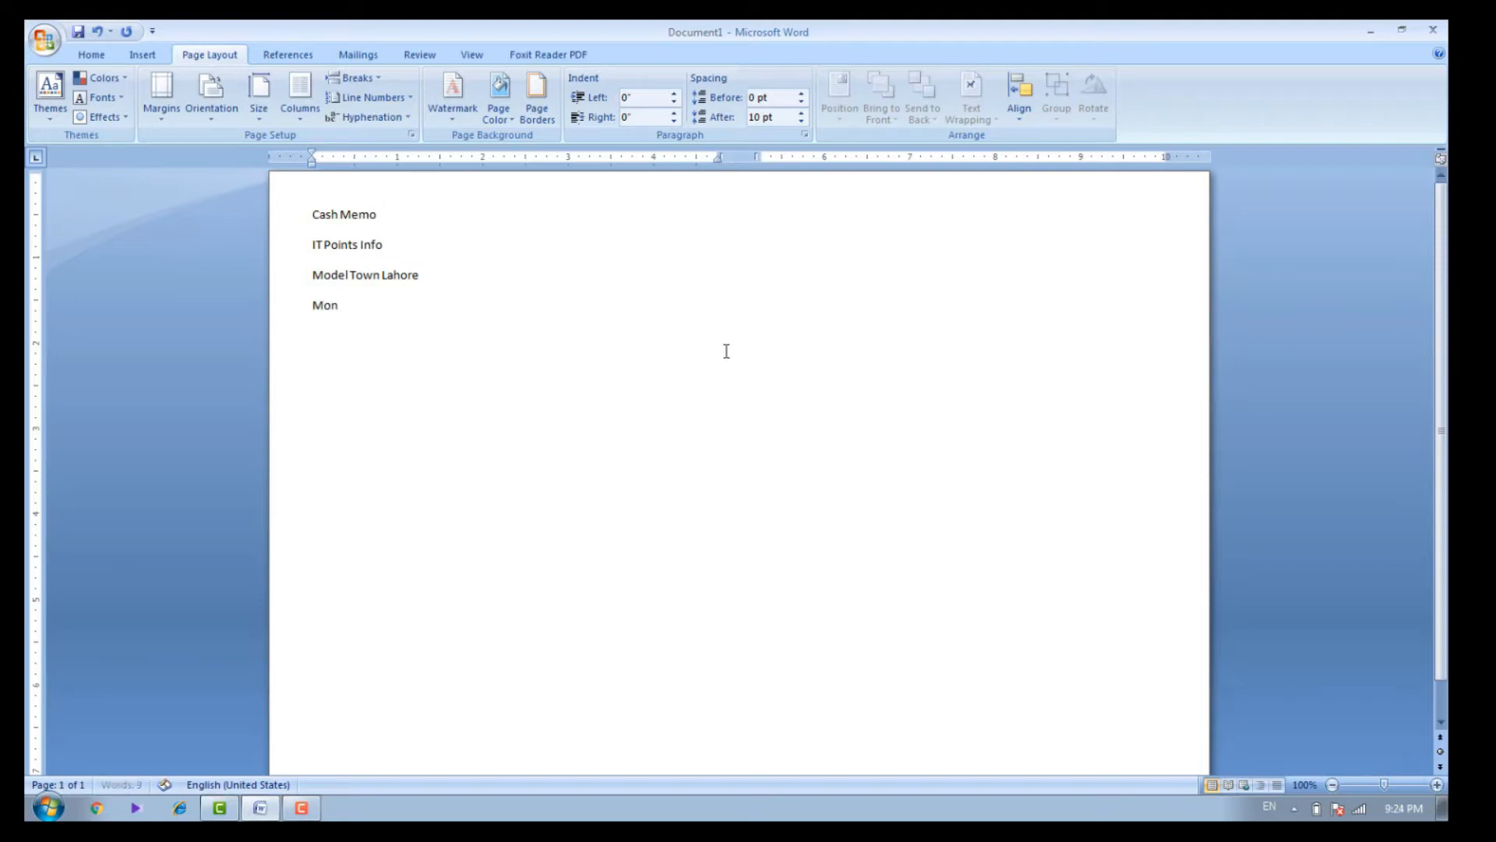
type("bile No")
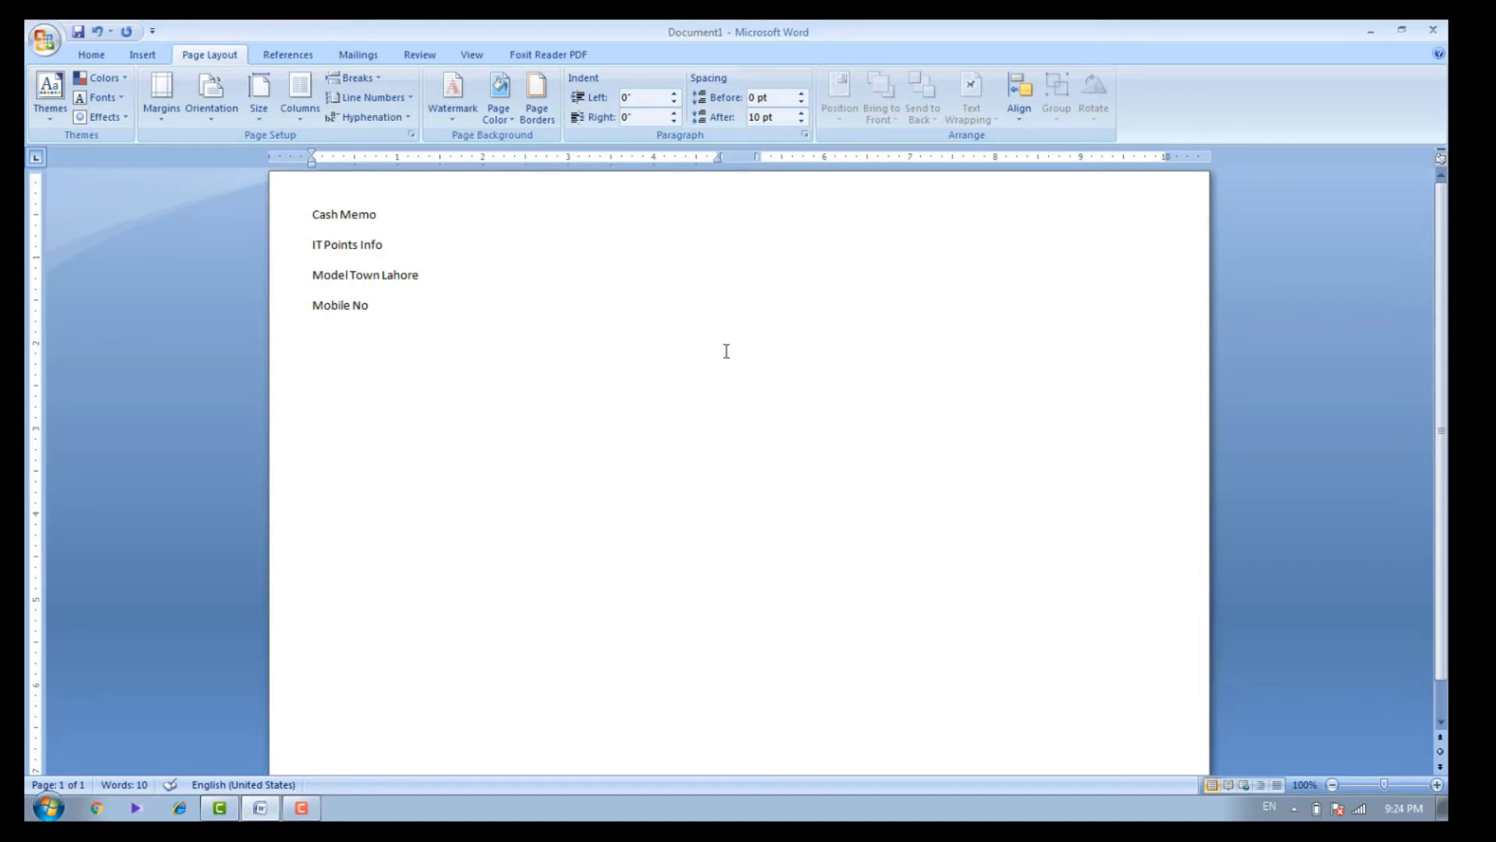
type(":1234567")
key("Return")
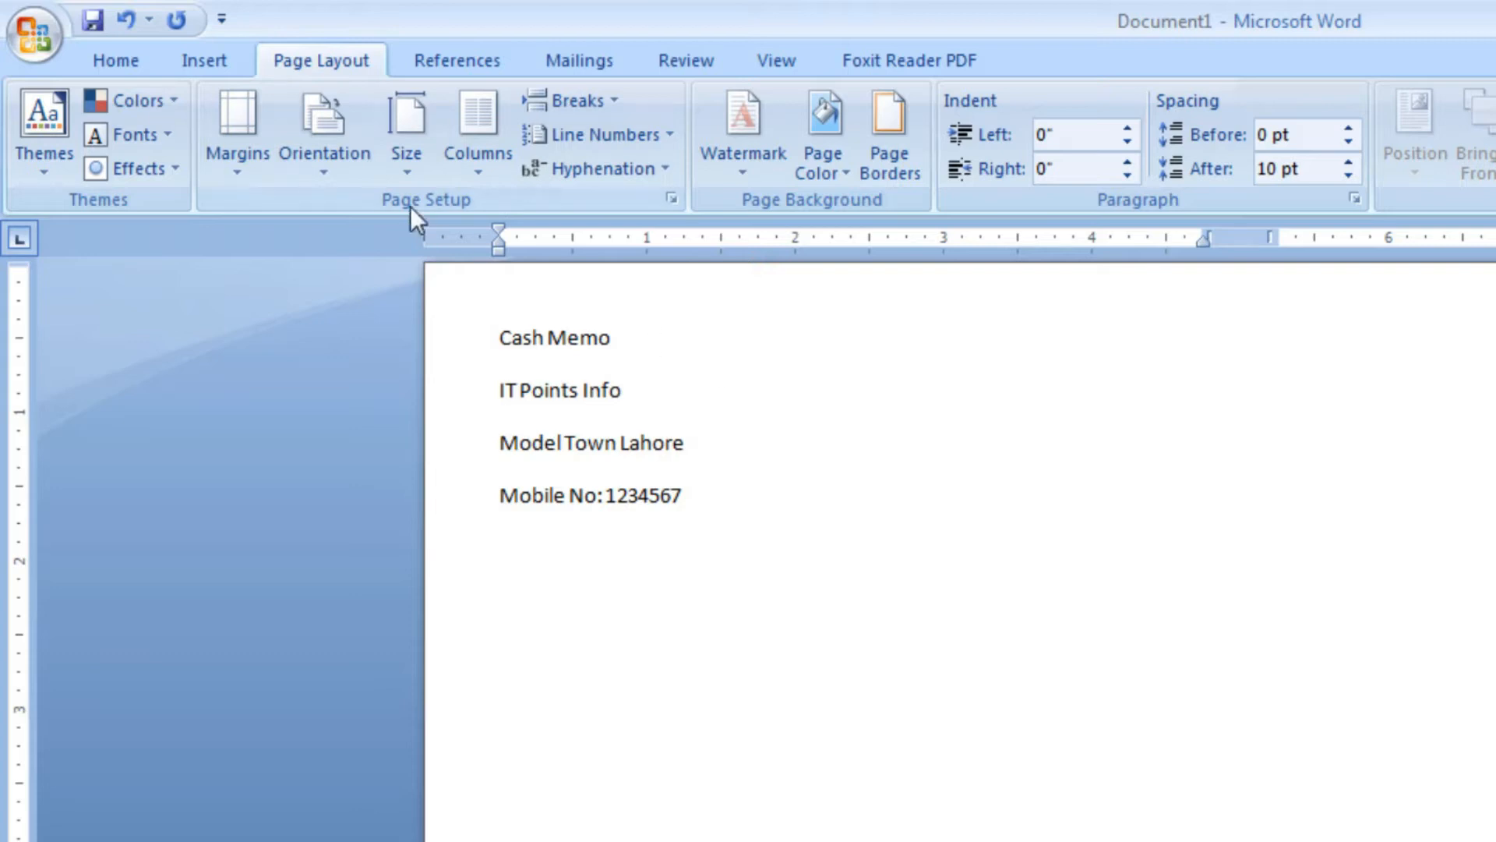
Insert a table of two columns and one row below the mobile line and label its cells "Memo" and "Date"
left_click(226, 66)
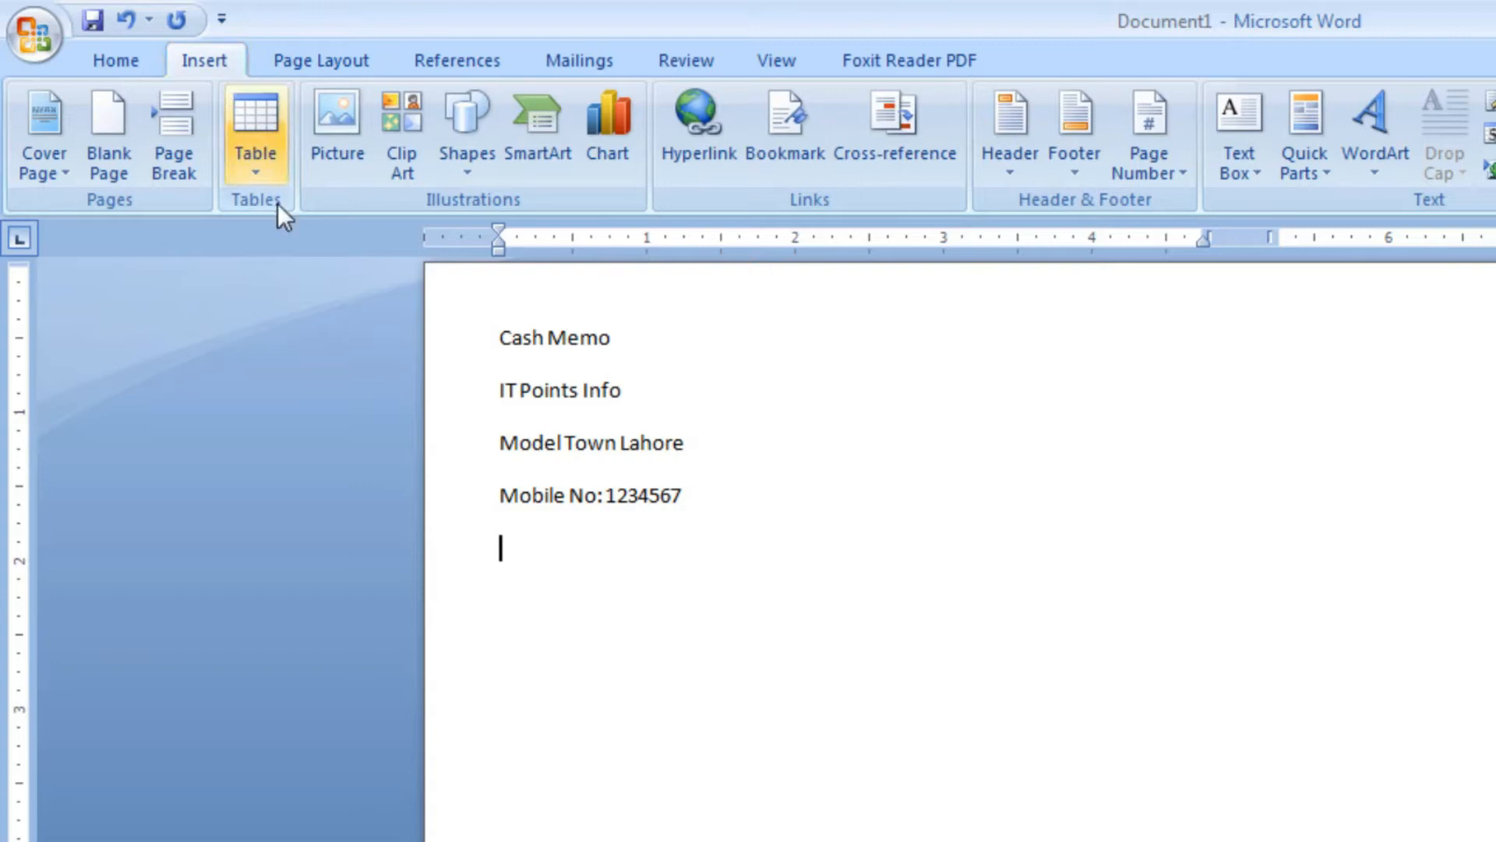
left_click(270, 184)
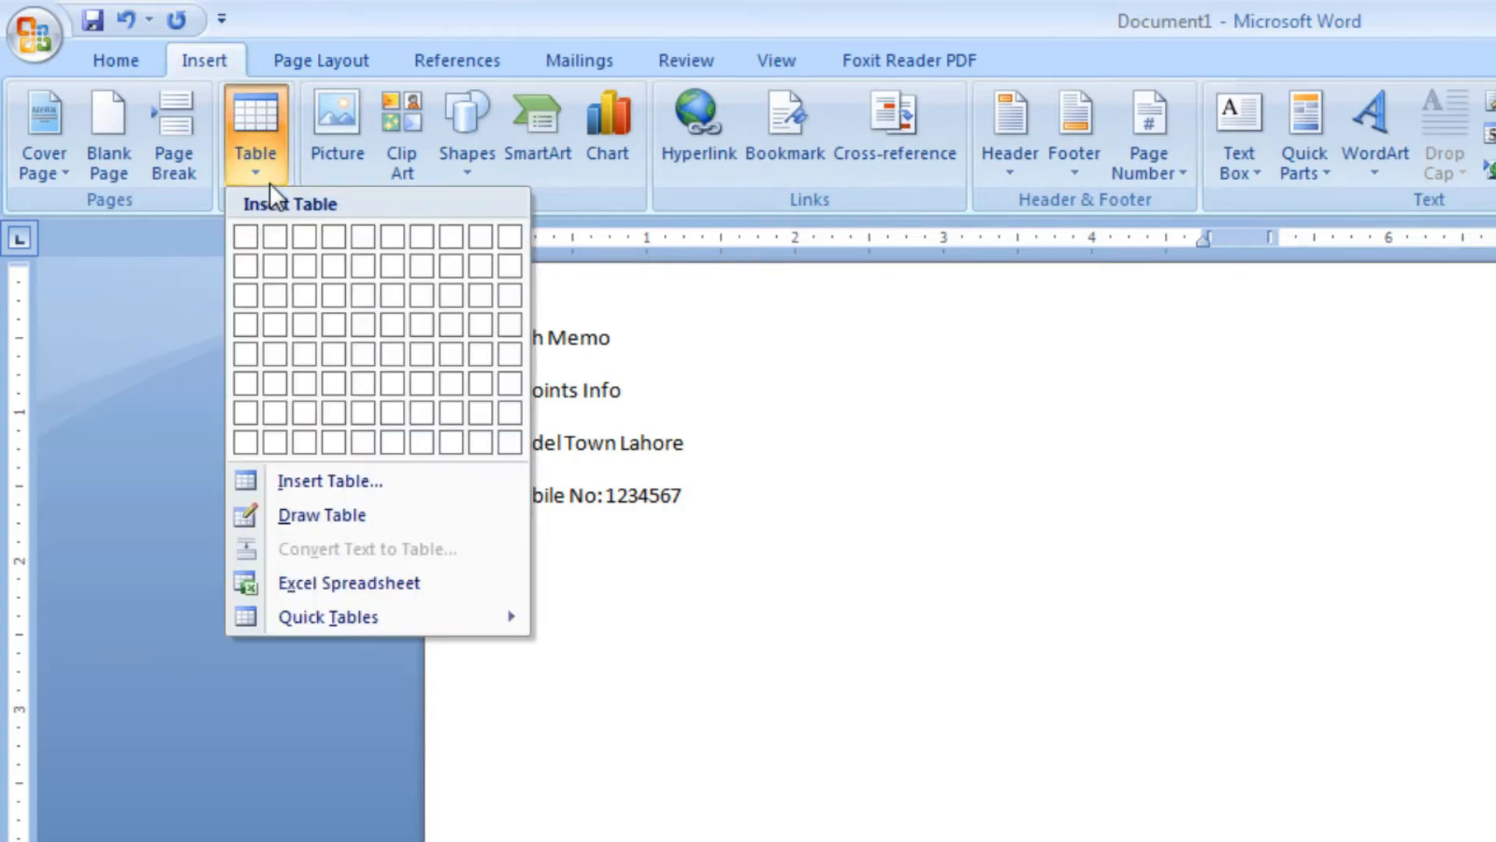
left_click(270, 232)
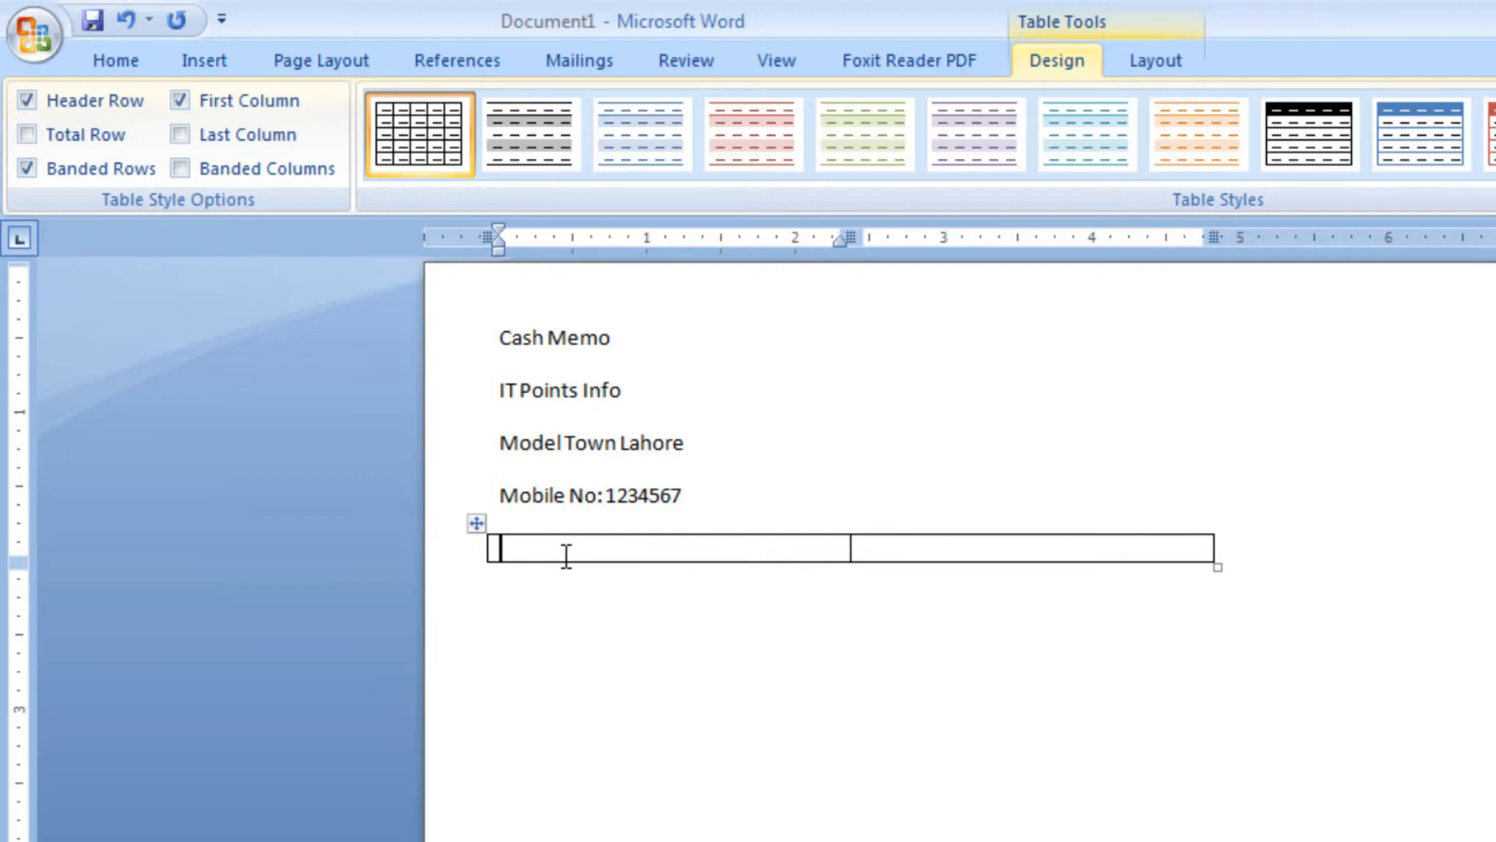
type("Memor")
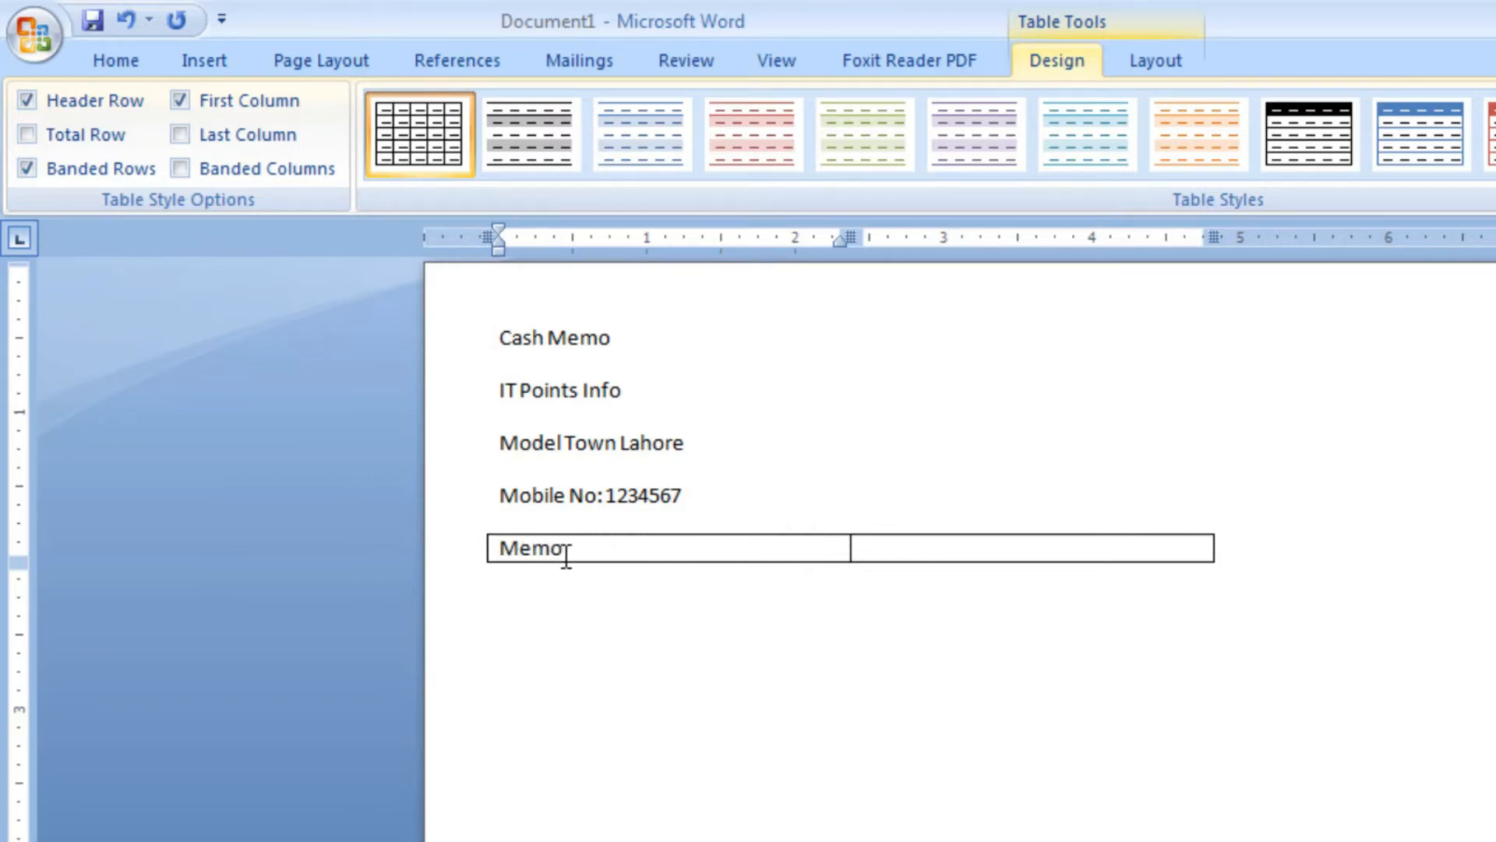
key("Tab")
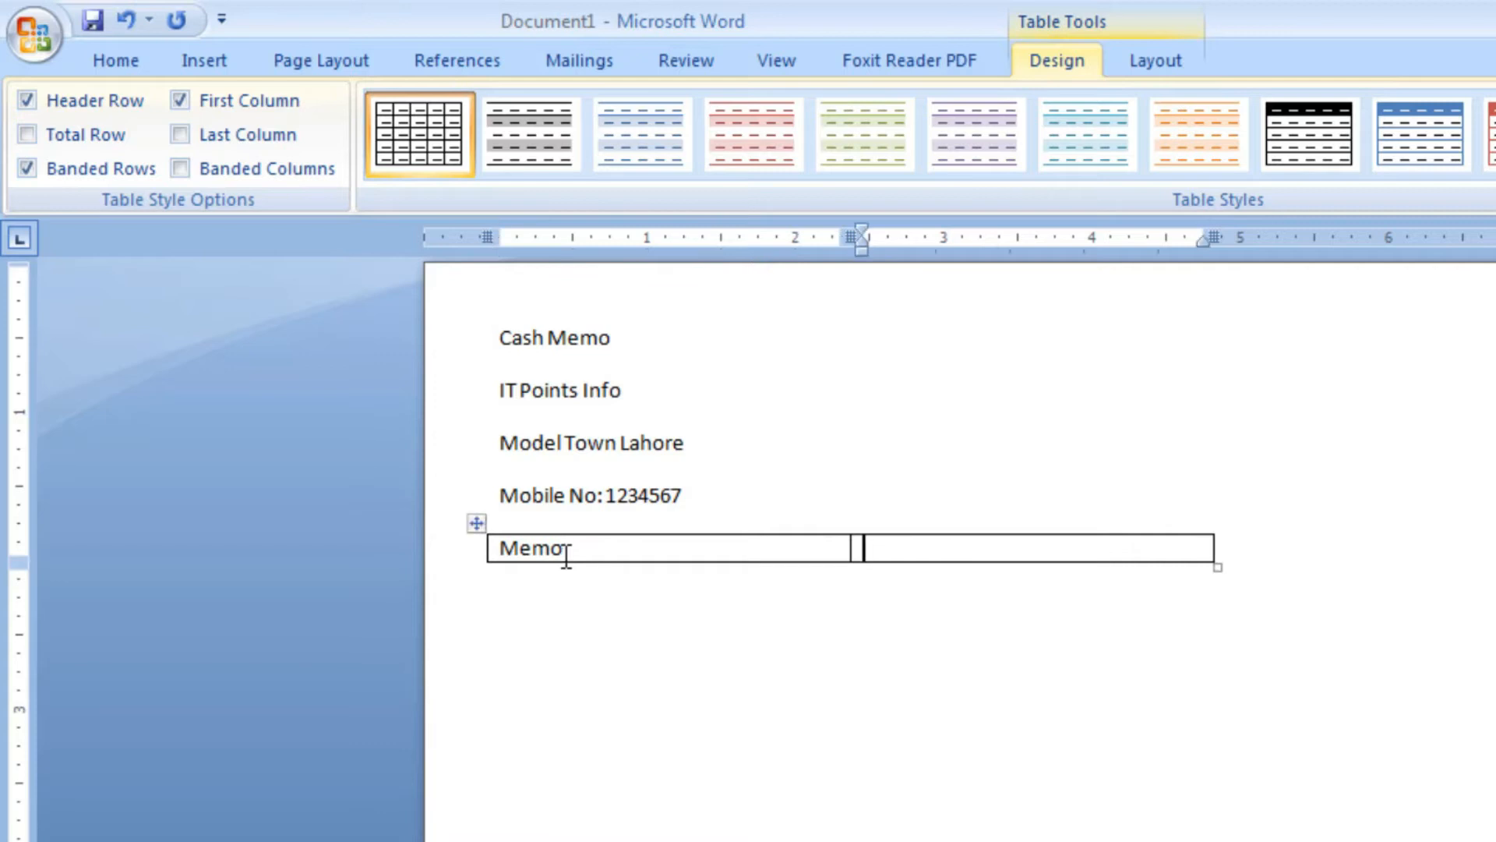
type("Date")
Shade the Memo and Date row White, Background 1, Darker 15%, and narrow the Memo column to about 1.5 inches
left_click_drag(986, 548, 749, 557)
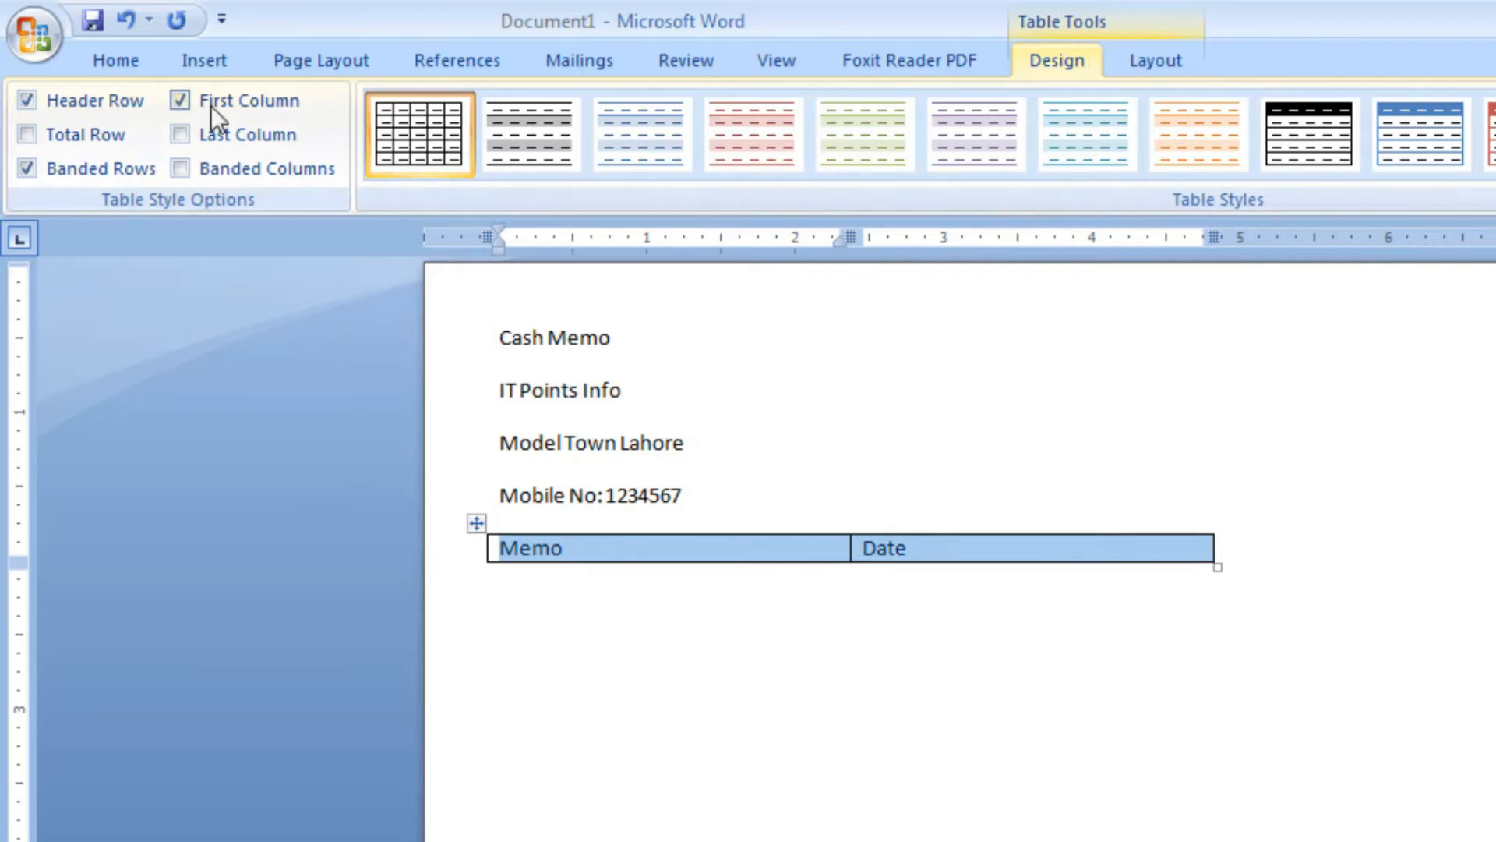
left_click(115, 60)
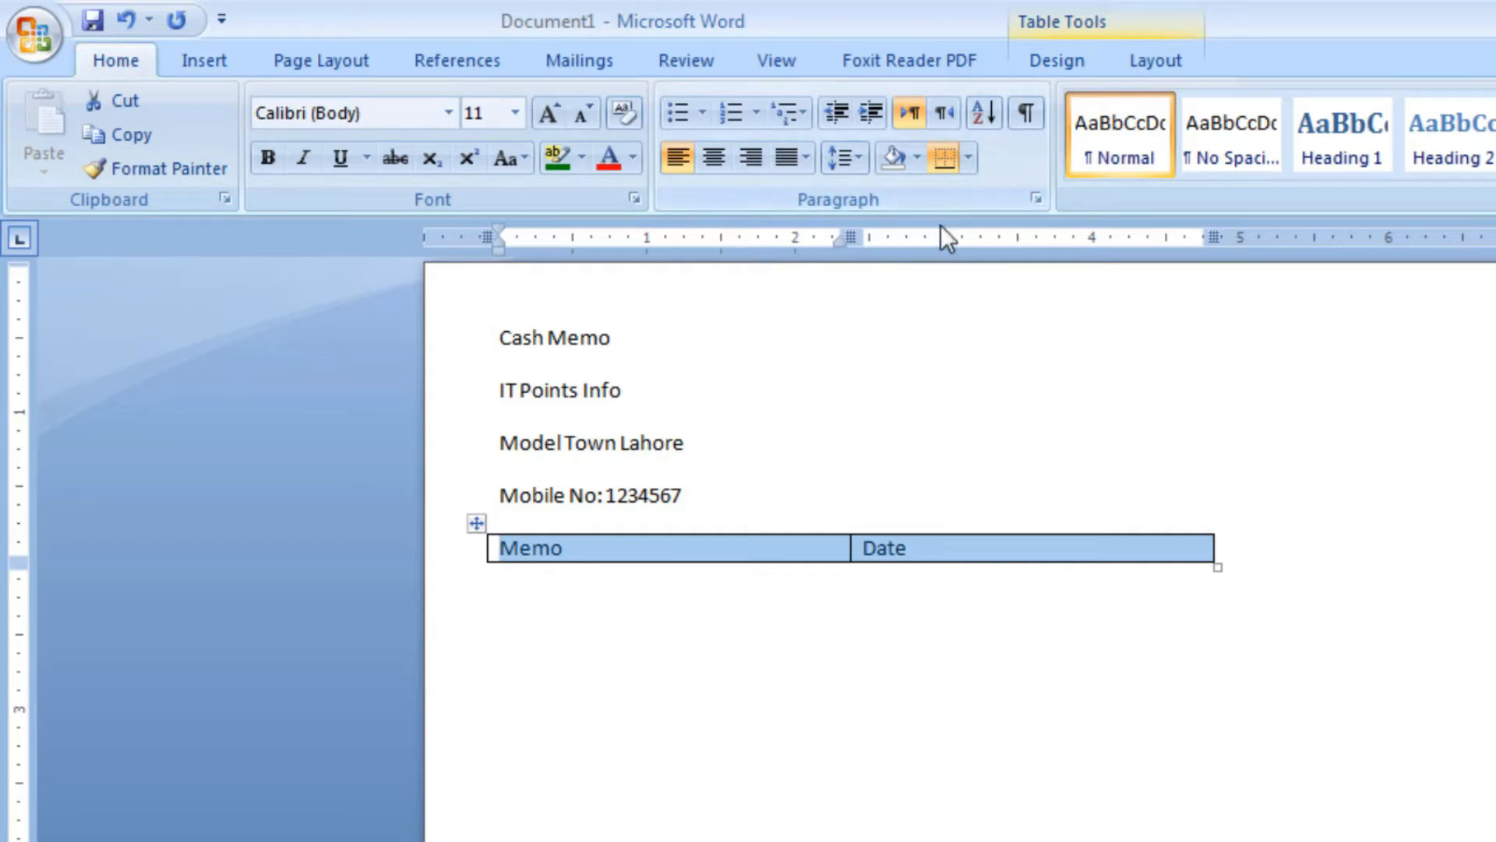
left_click(911, 166)
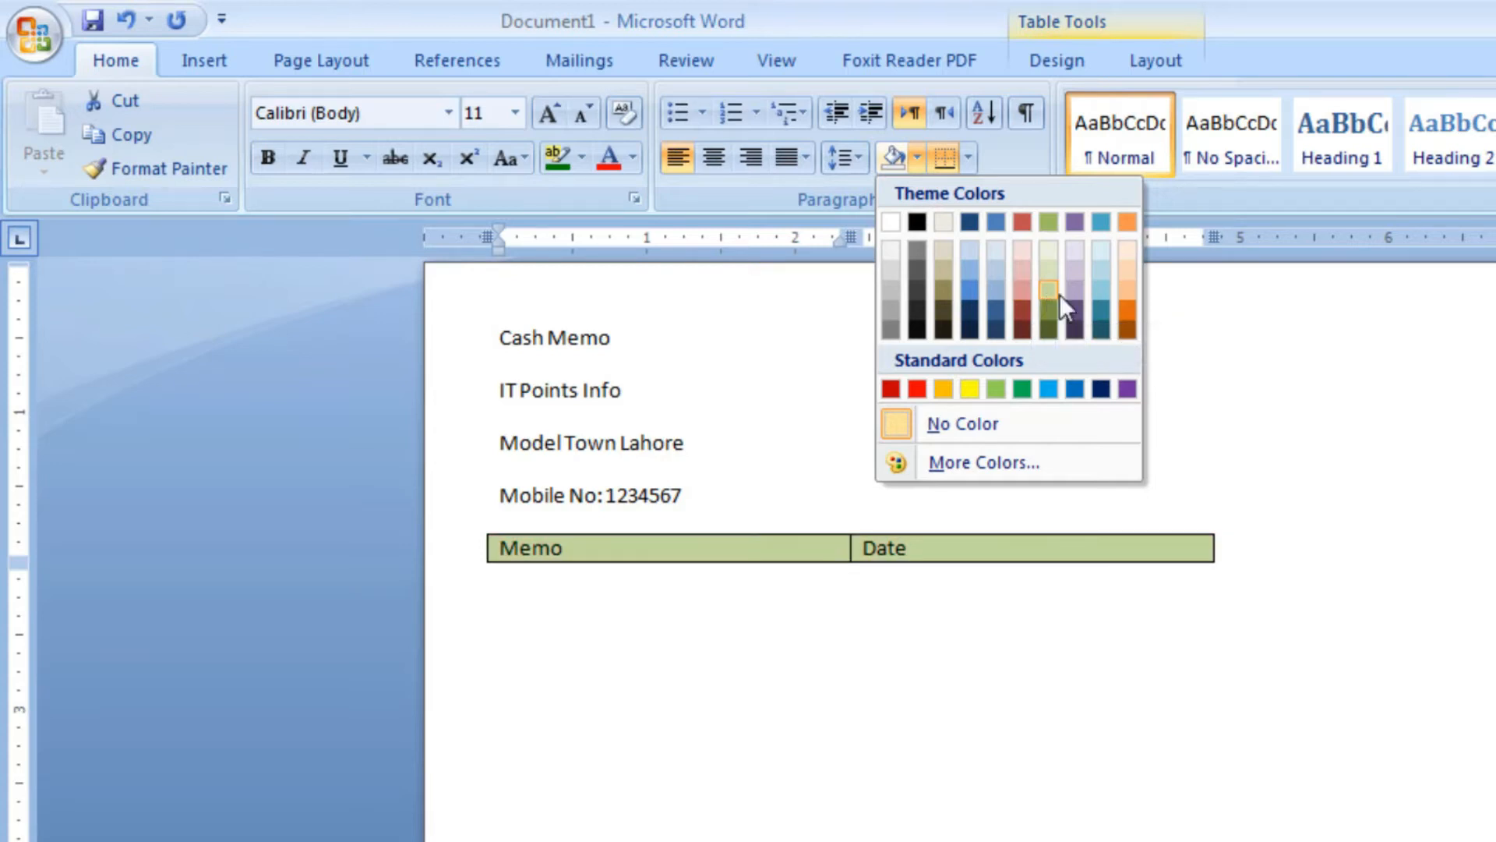
left_click(892, 277)
left_click(982, 611)
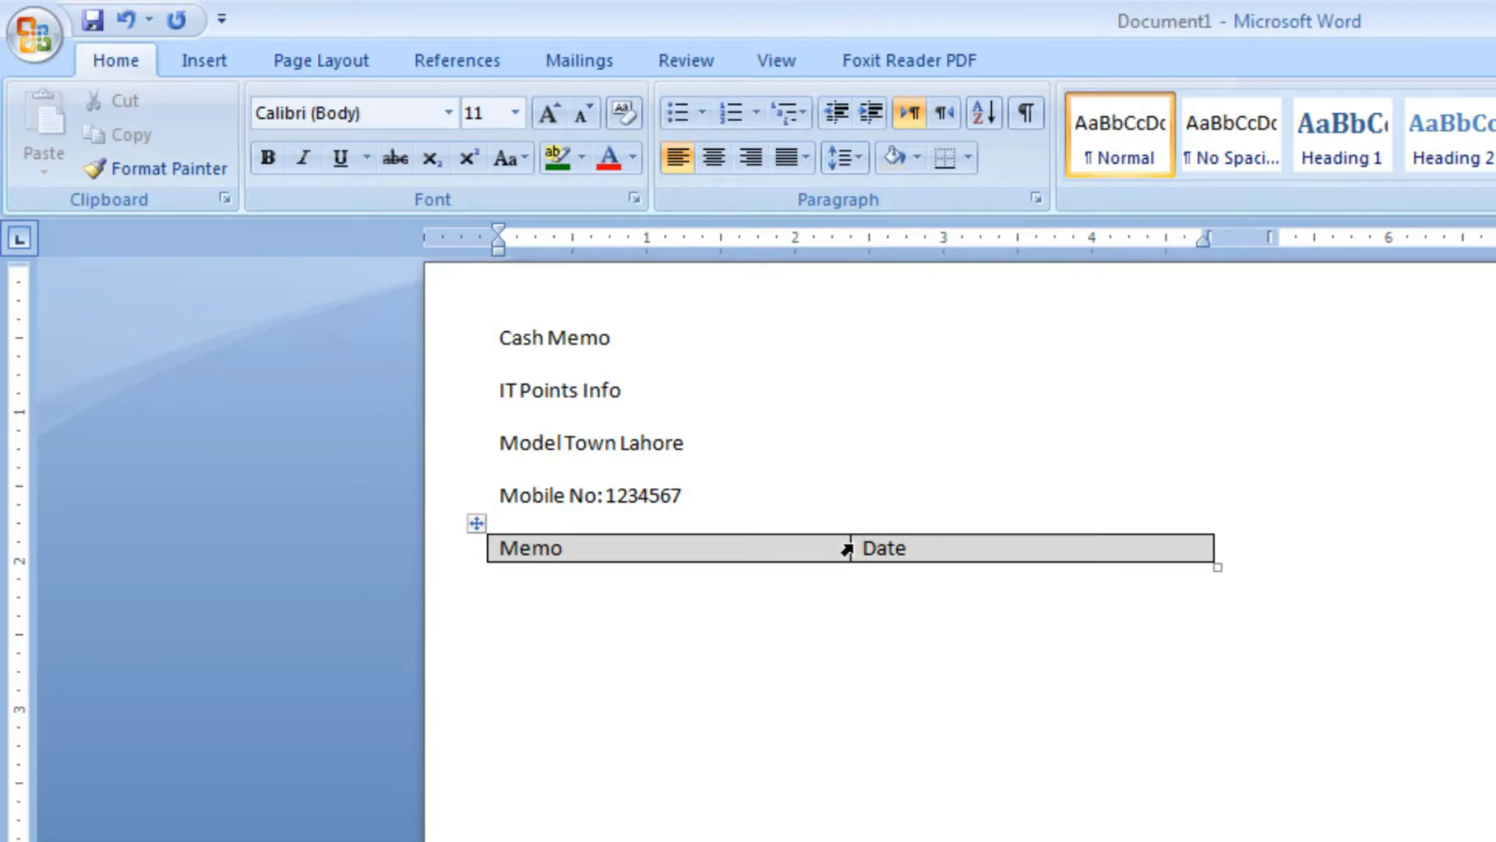
left_click_drag(848, 545, 735, 545)
left_click_drag(721, 546, 721, 545)
Leave an empty line below the Memo and Date table and insert a table of two columns and three rows
key("Return")
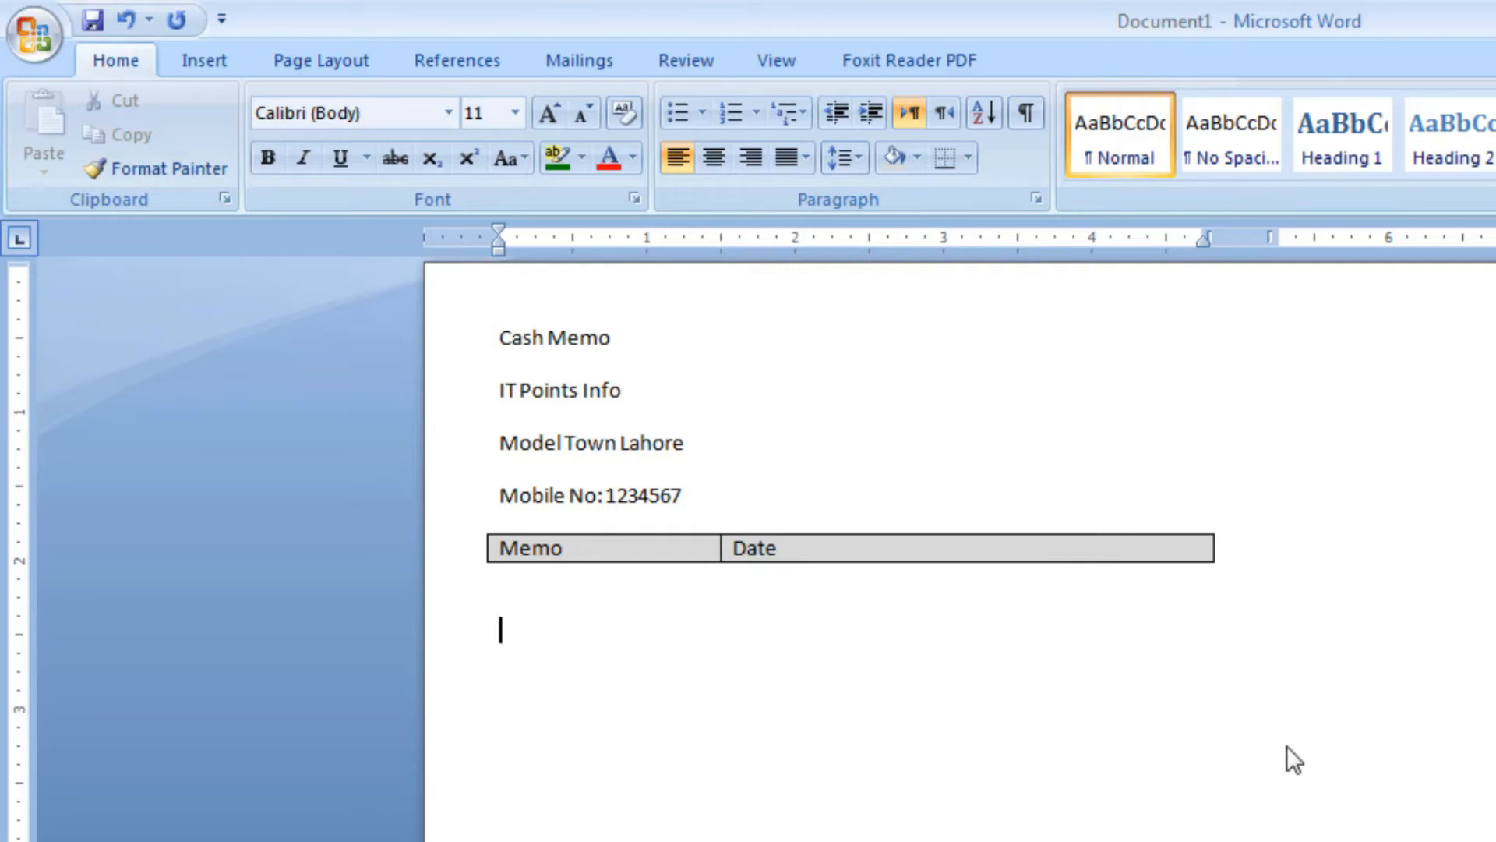
left_click(225, 72)
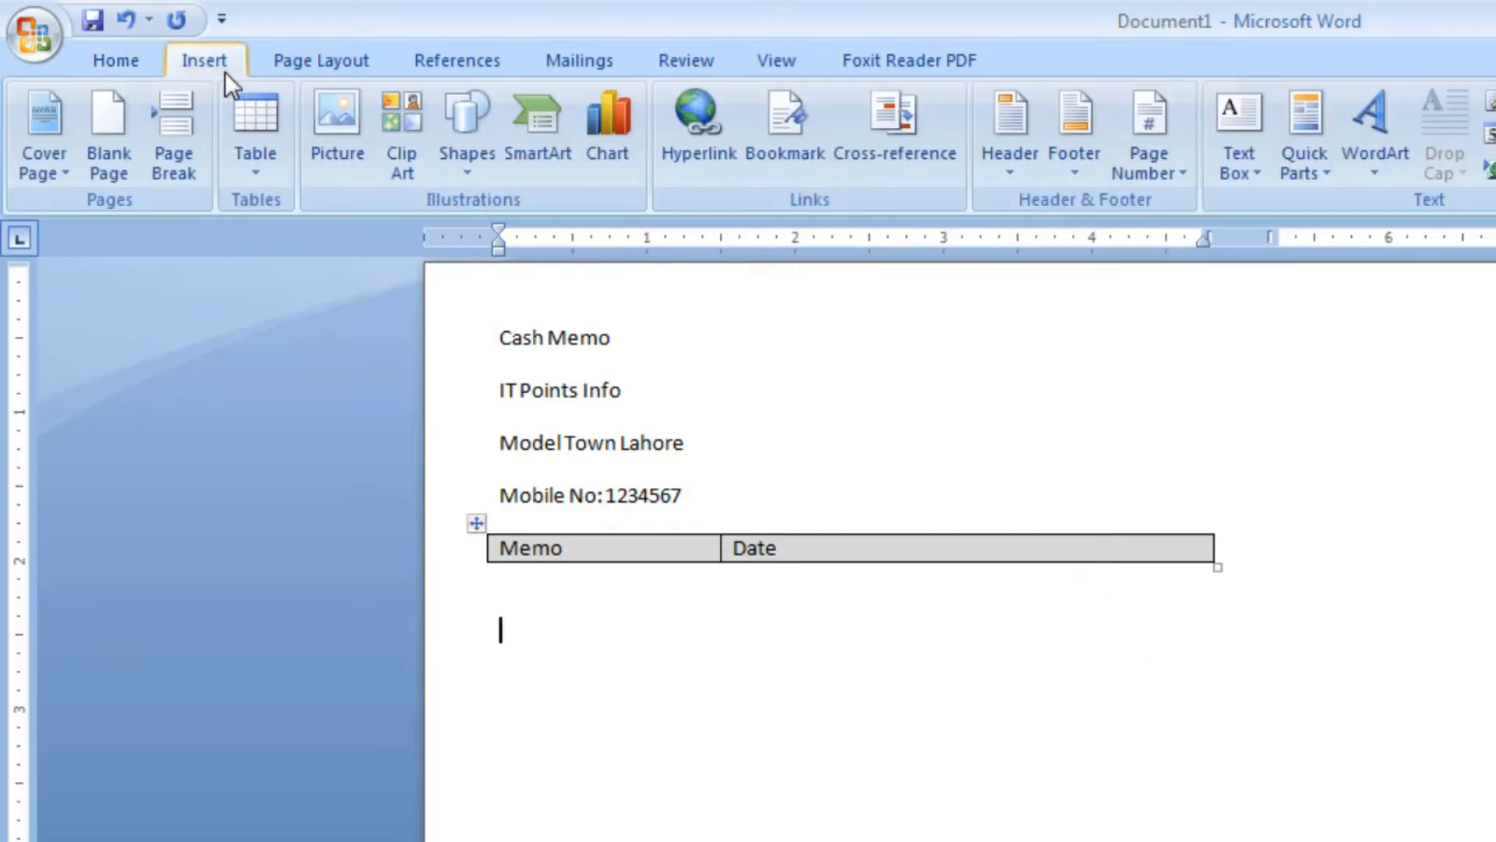
left_click(252, 175)
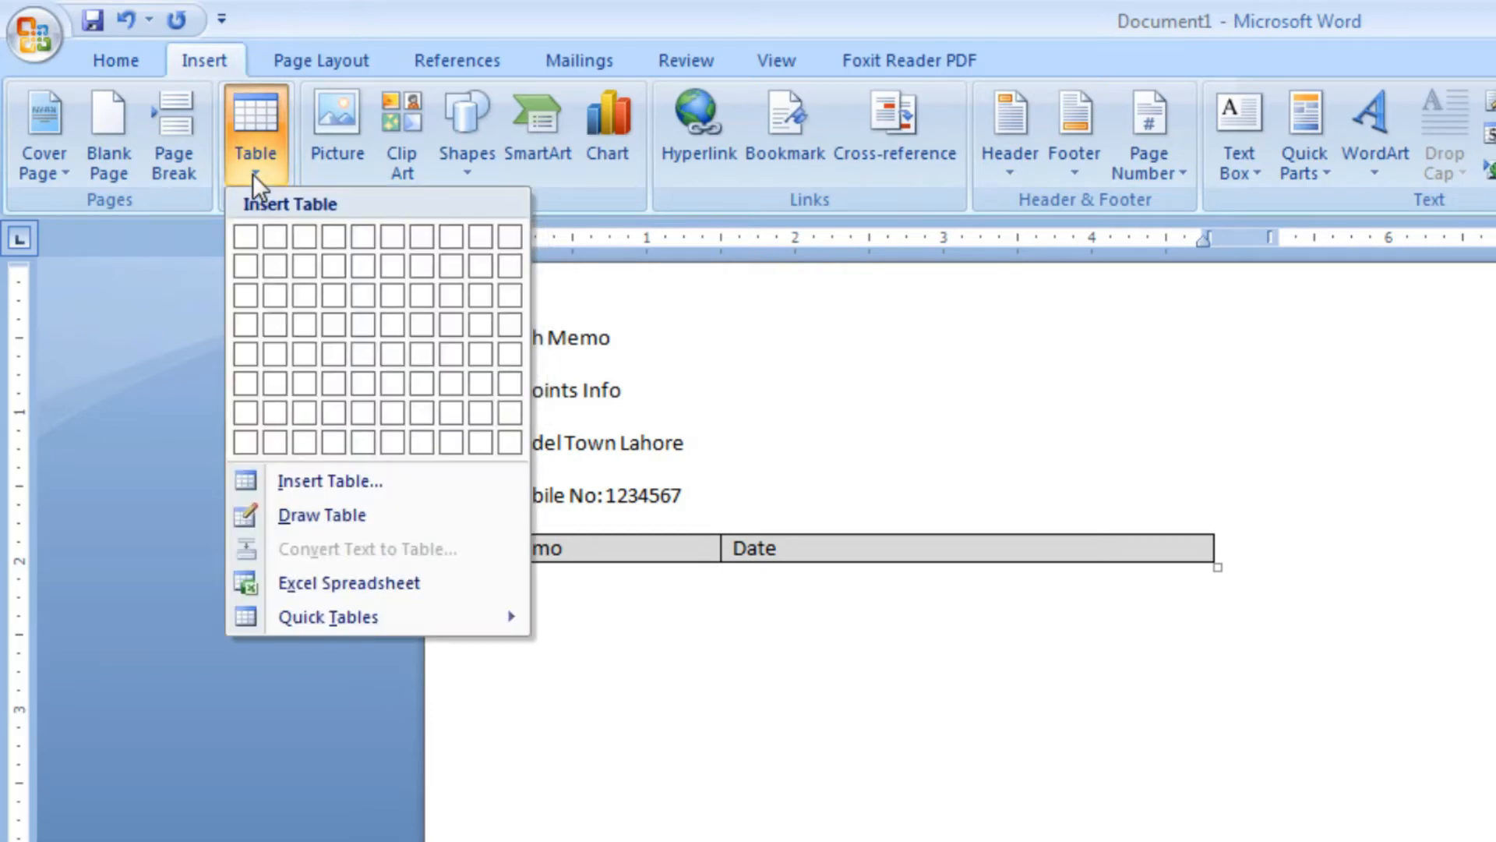
left_click(278, 293)
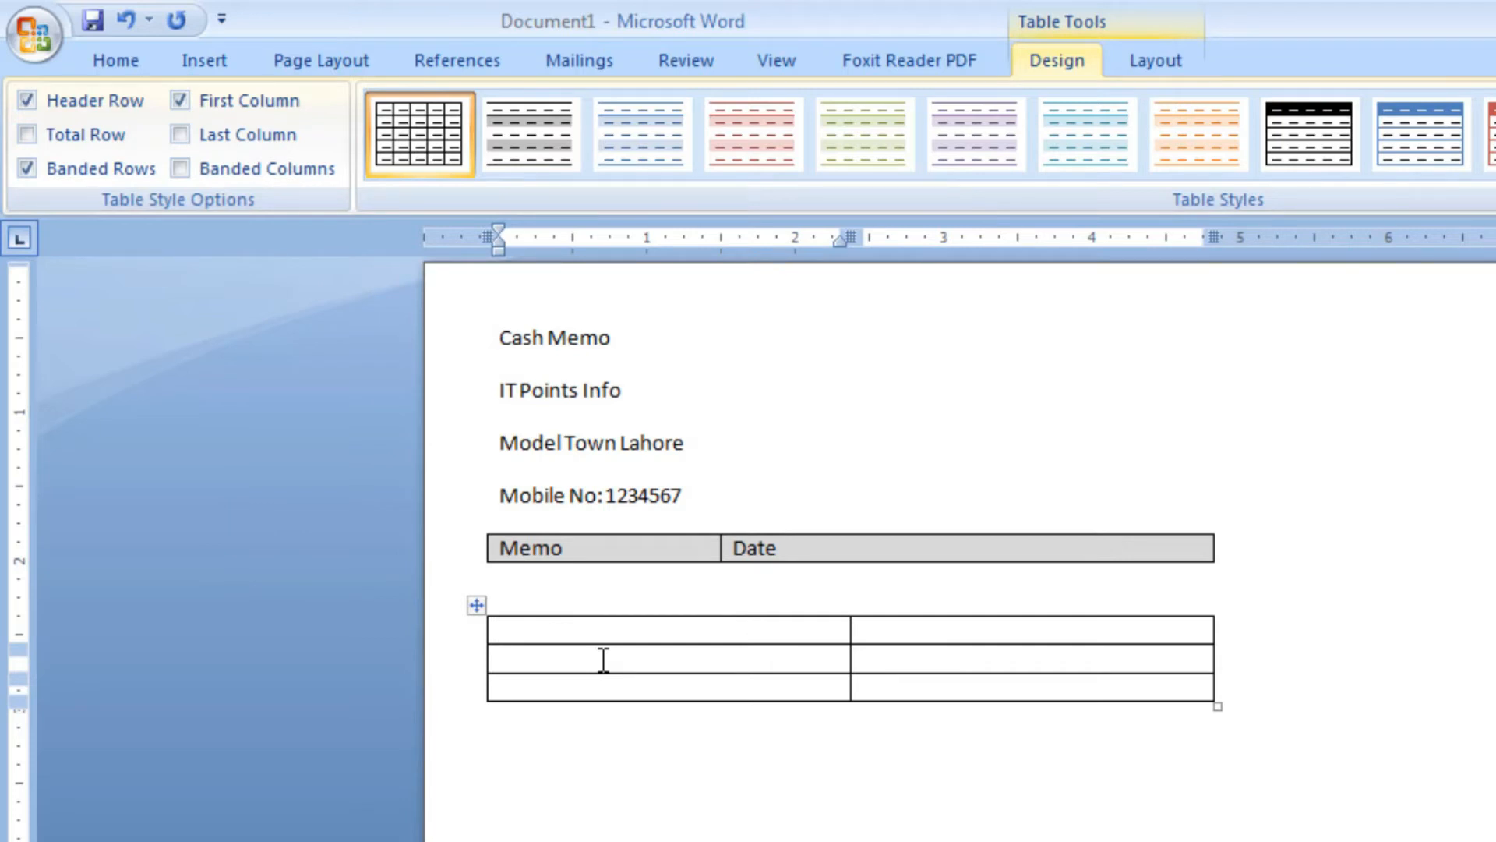
Label the new table's first-column cells "Customer Name", "Customer Address" and "Mobile No"
type("Customer Name")
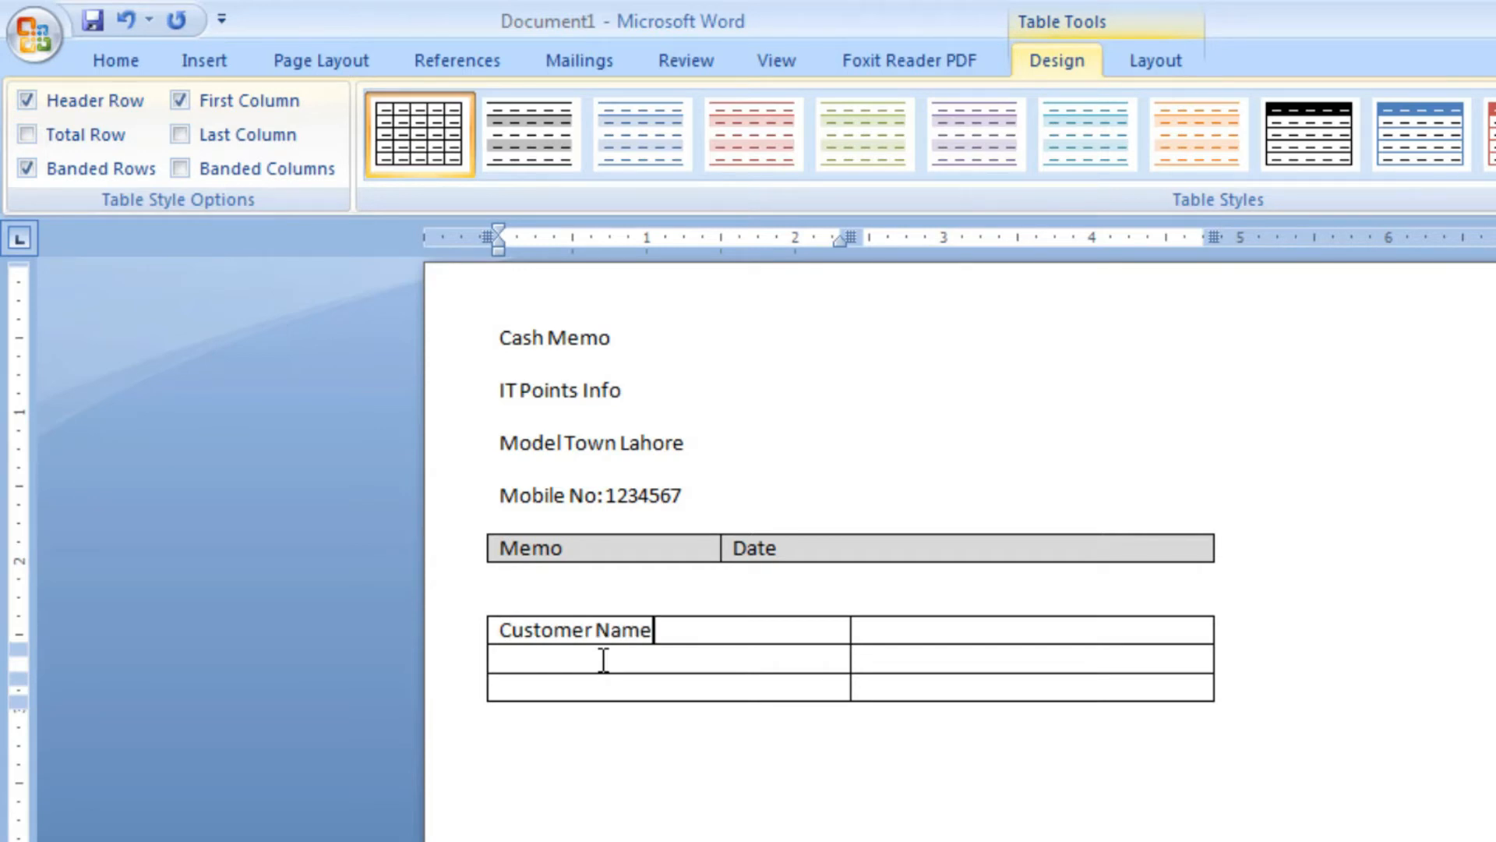
left_click(603, 660)
type("Customer")
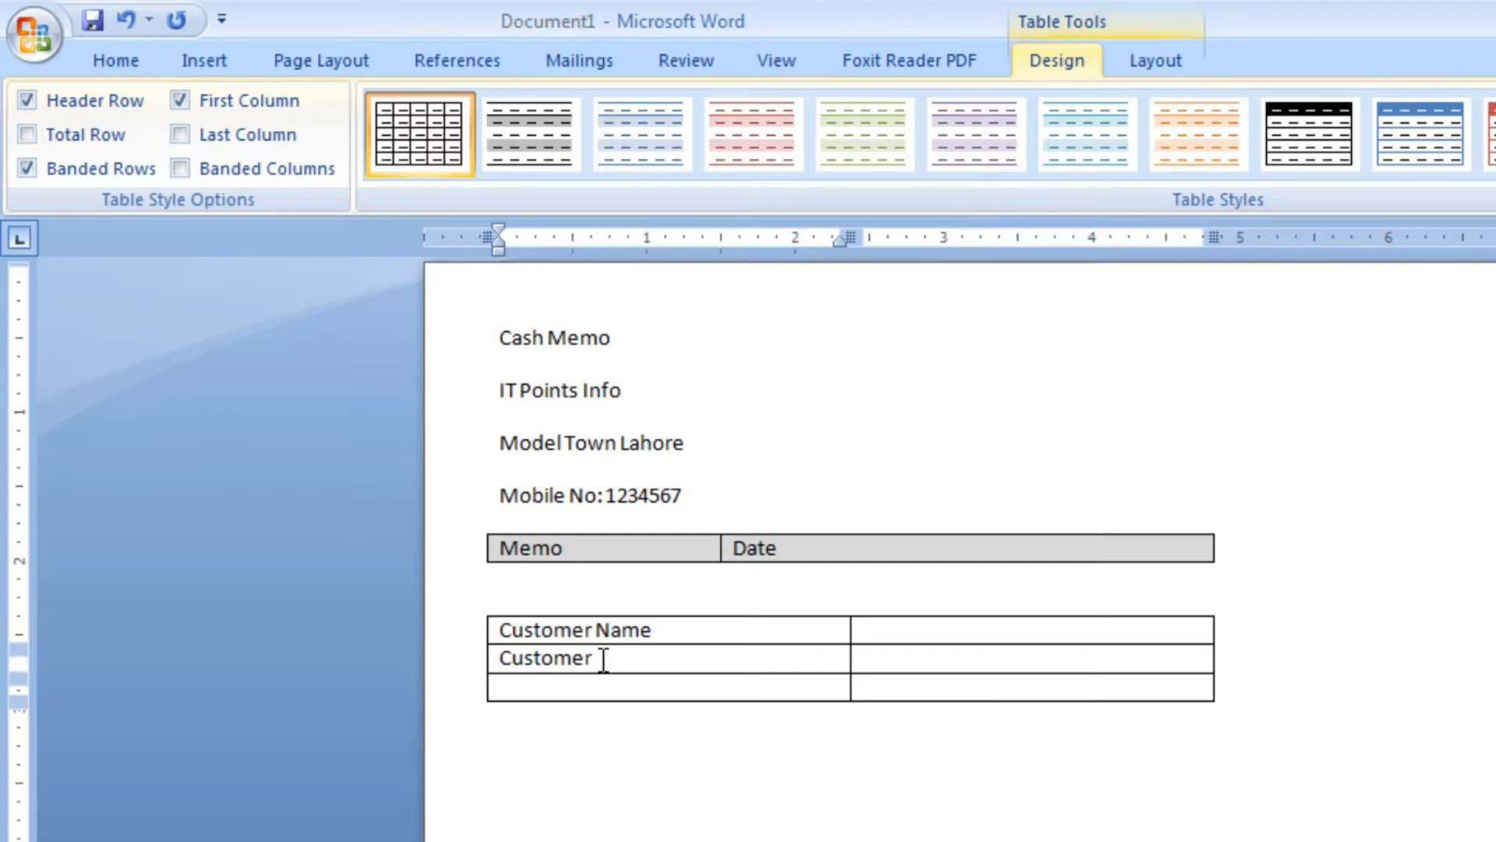
type(" Address")
key("Down")
type("Mobil")
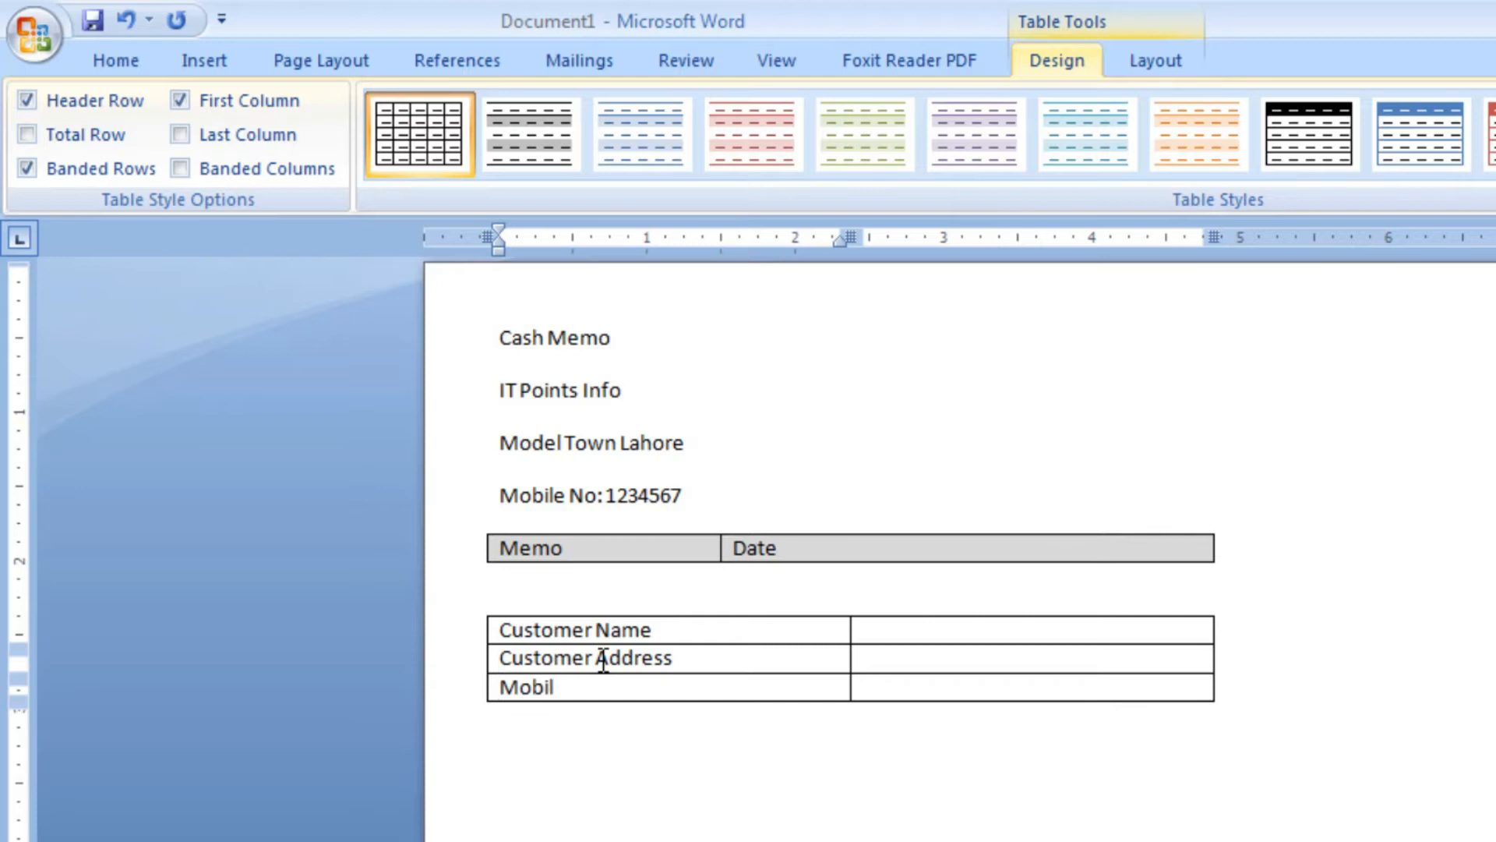
type("e No")
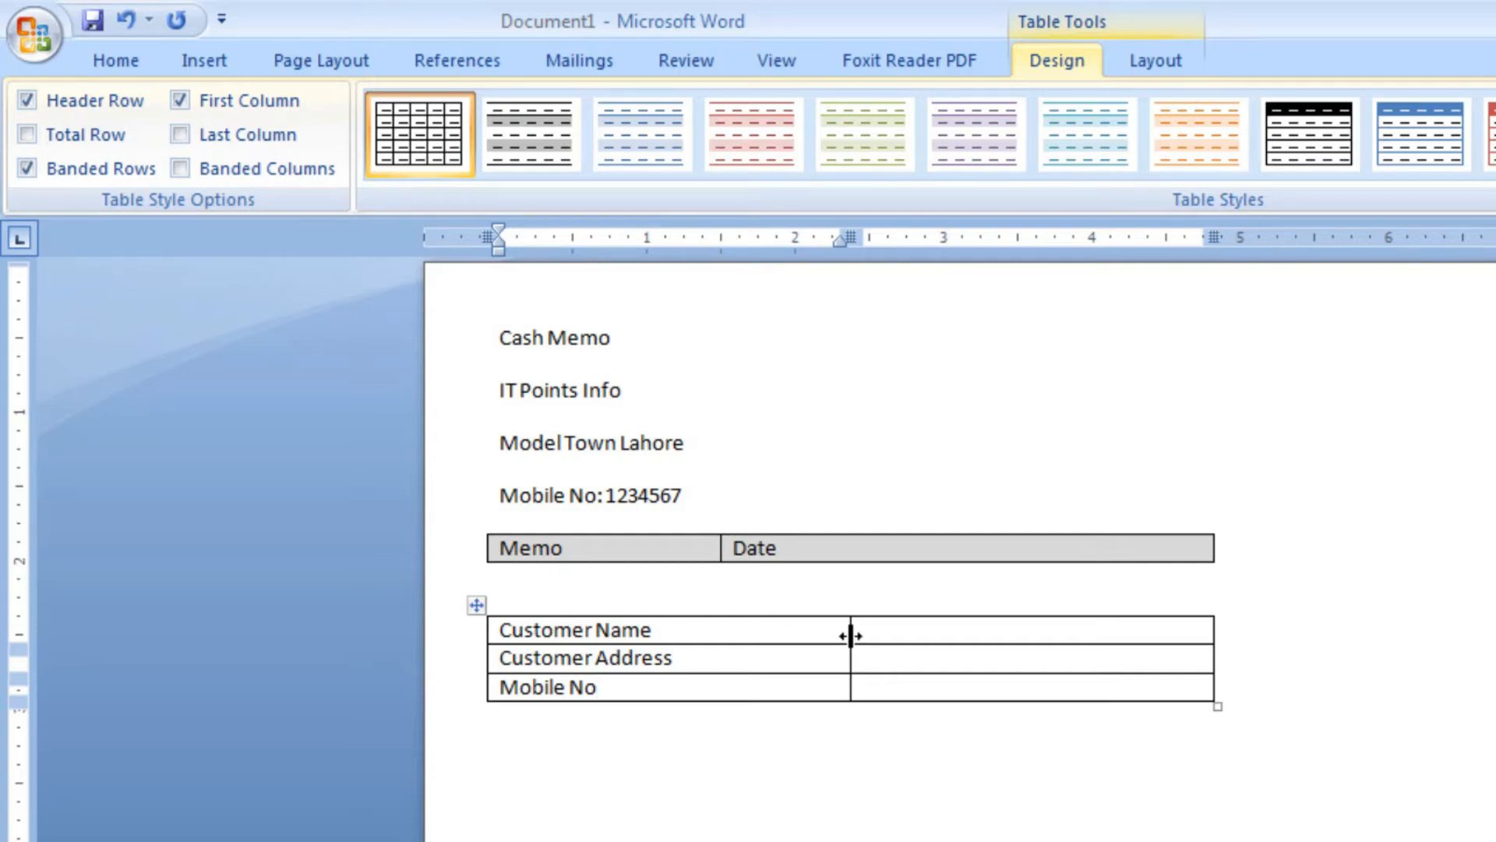
Shade all cells of the customer details table with the lightest grey theme colour
left_click_drag(1008, 683, 682, 630)
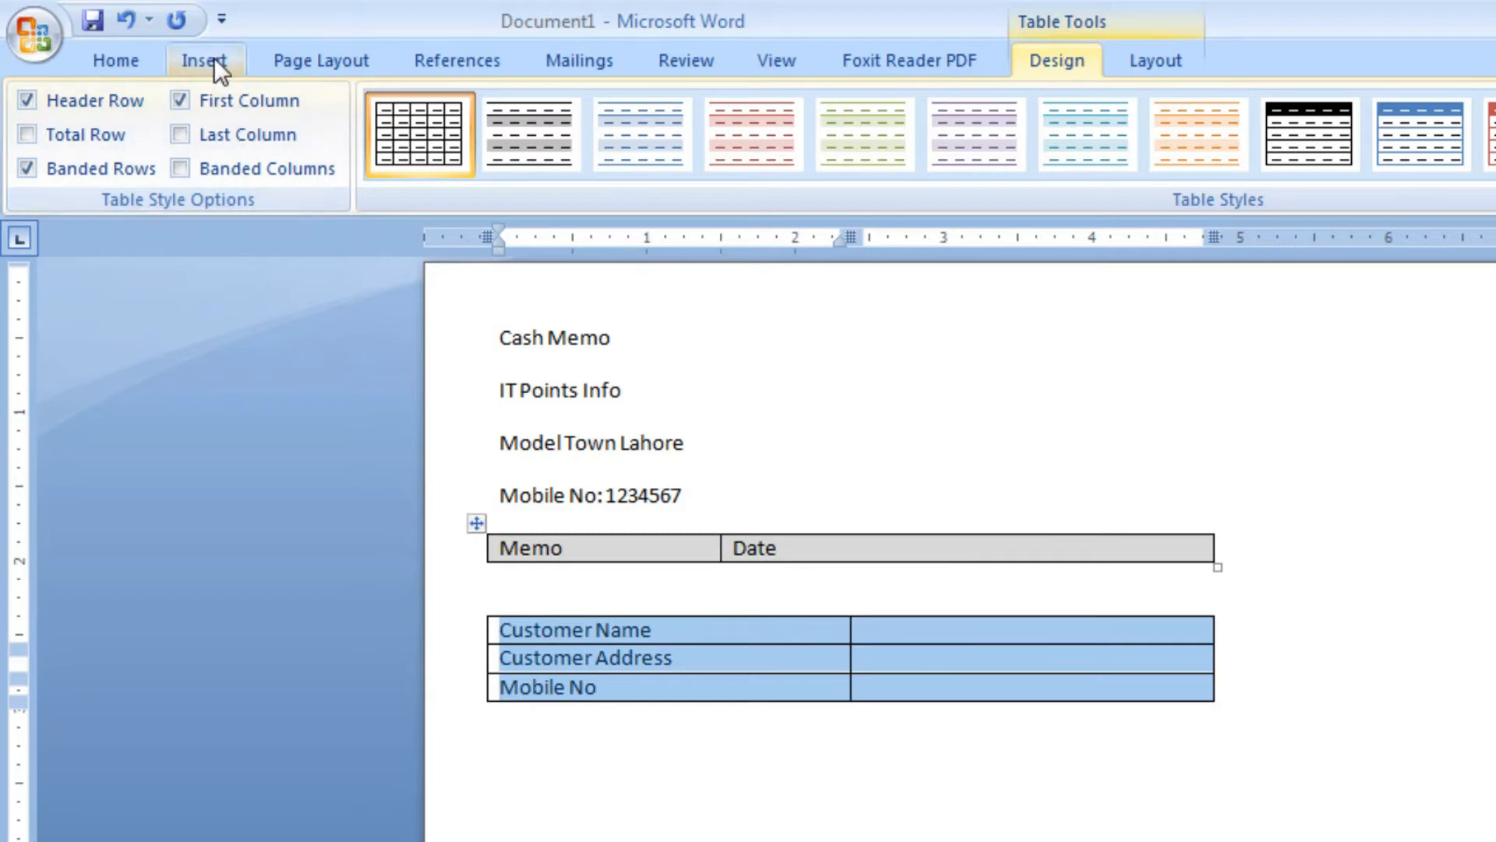
left_click(134, 56)
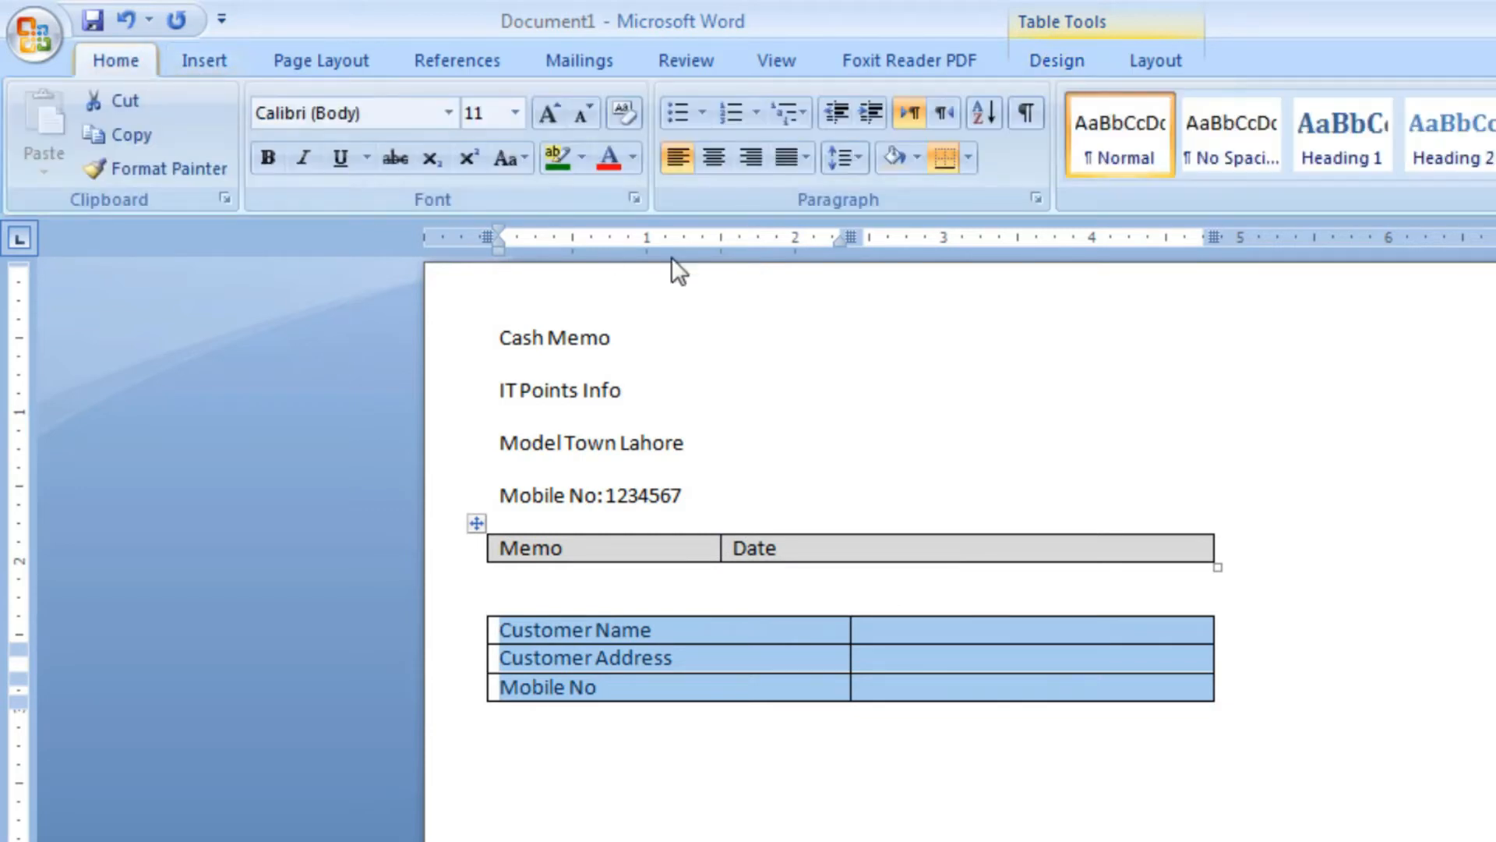
left_click(918, 166)
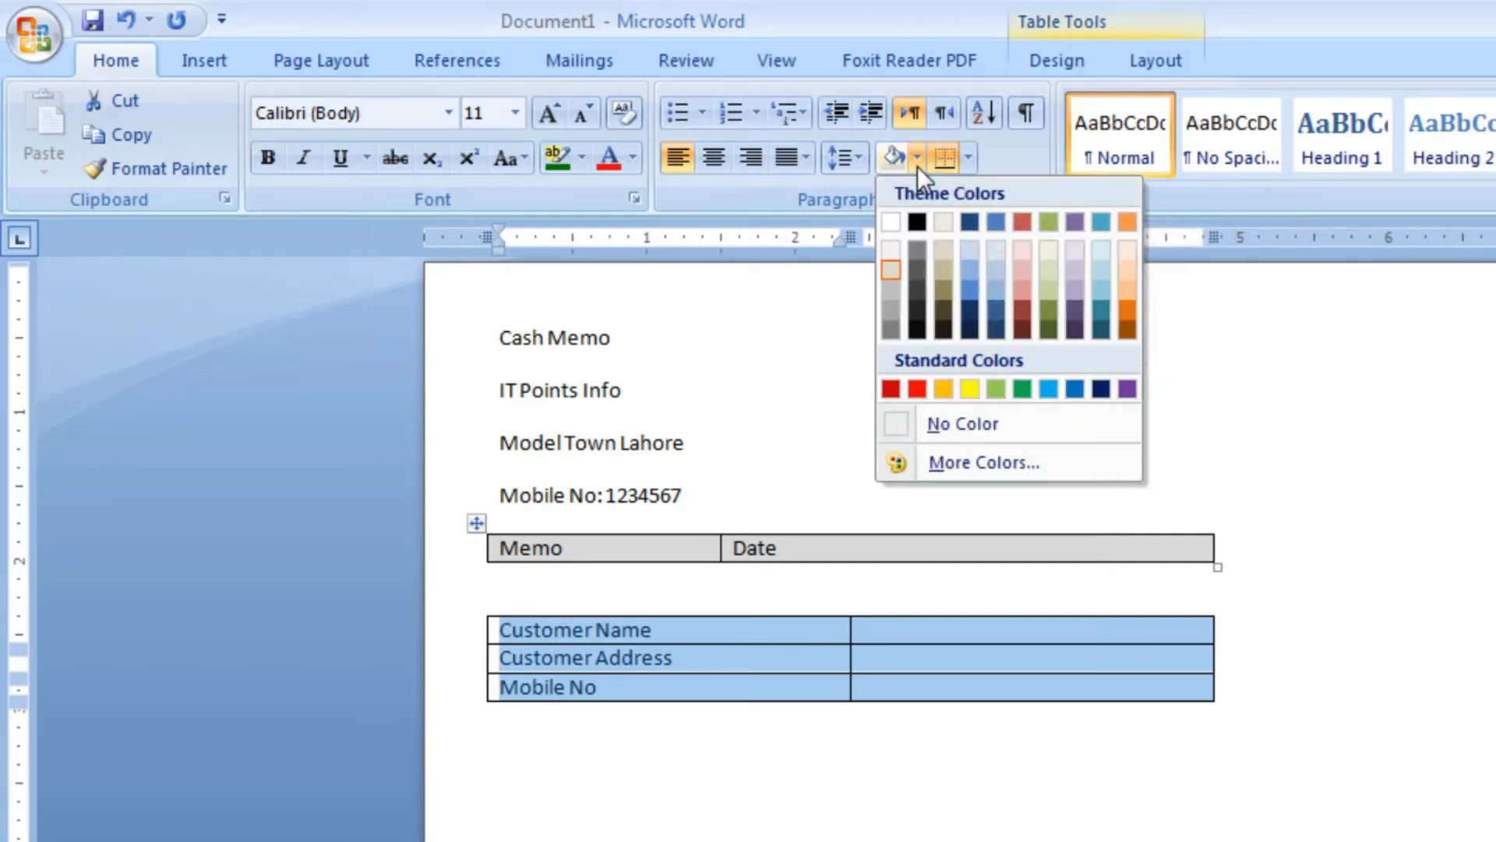
left_click(890, 246)
Leave an empty line below the customer details table and insert a table of five columns and three rows
left_click(500, 716)
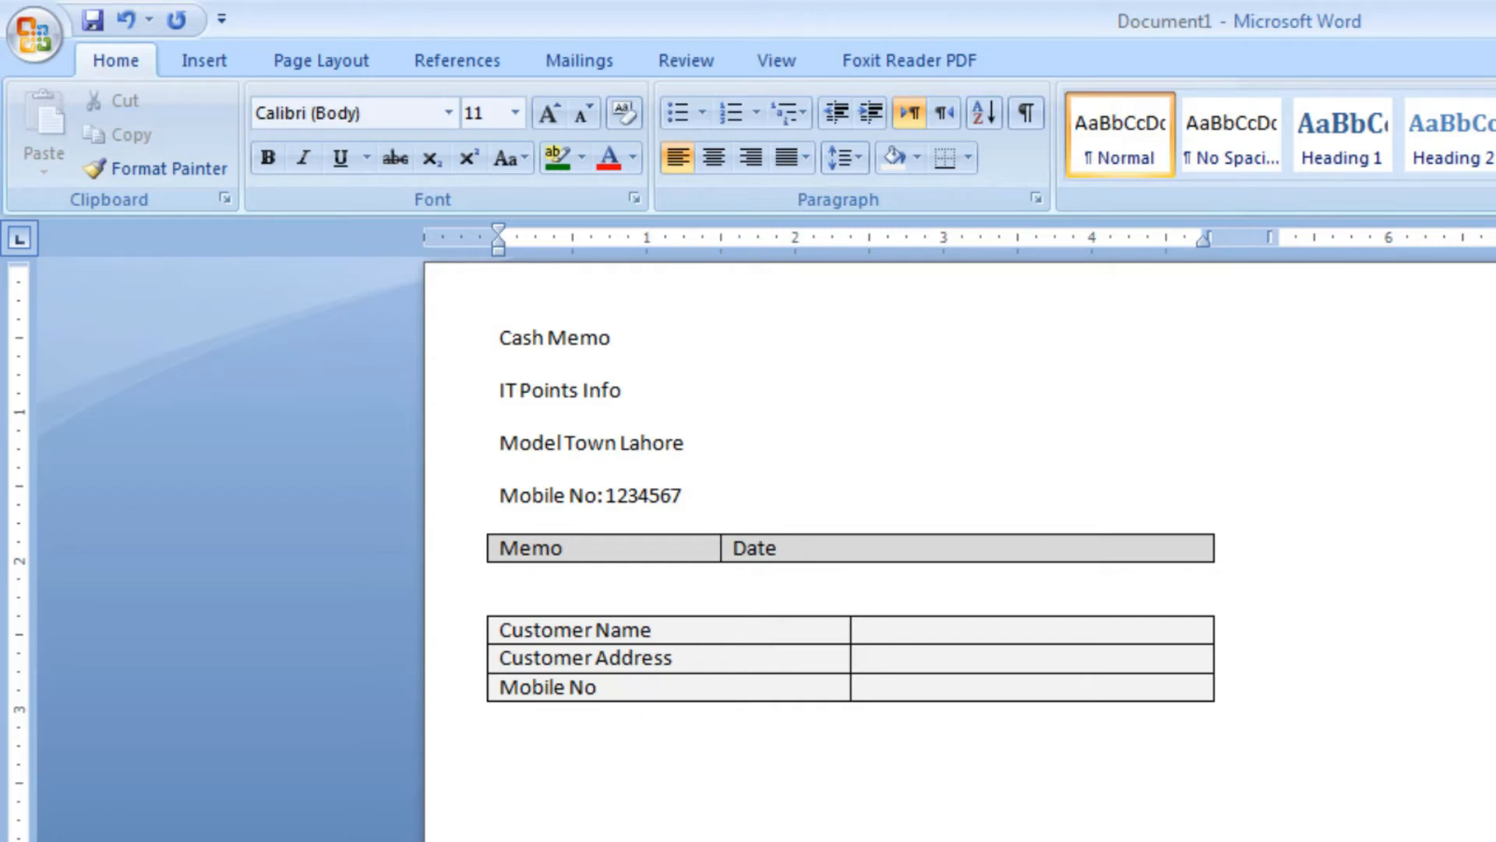
key("Return")
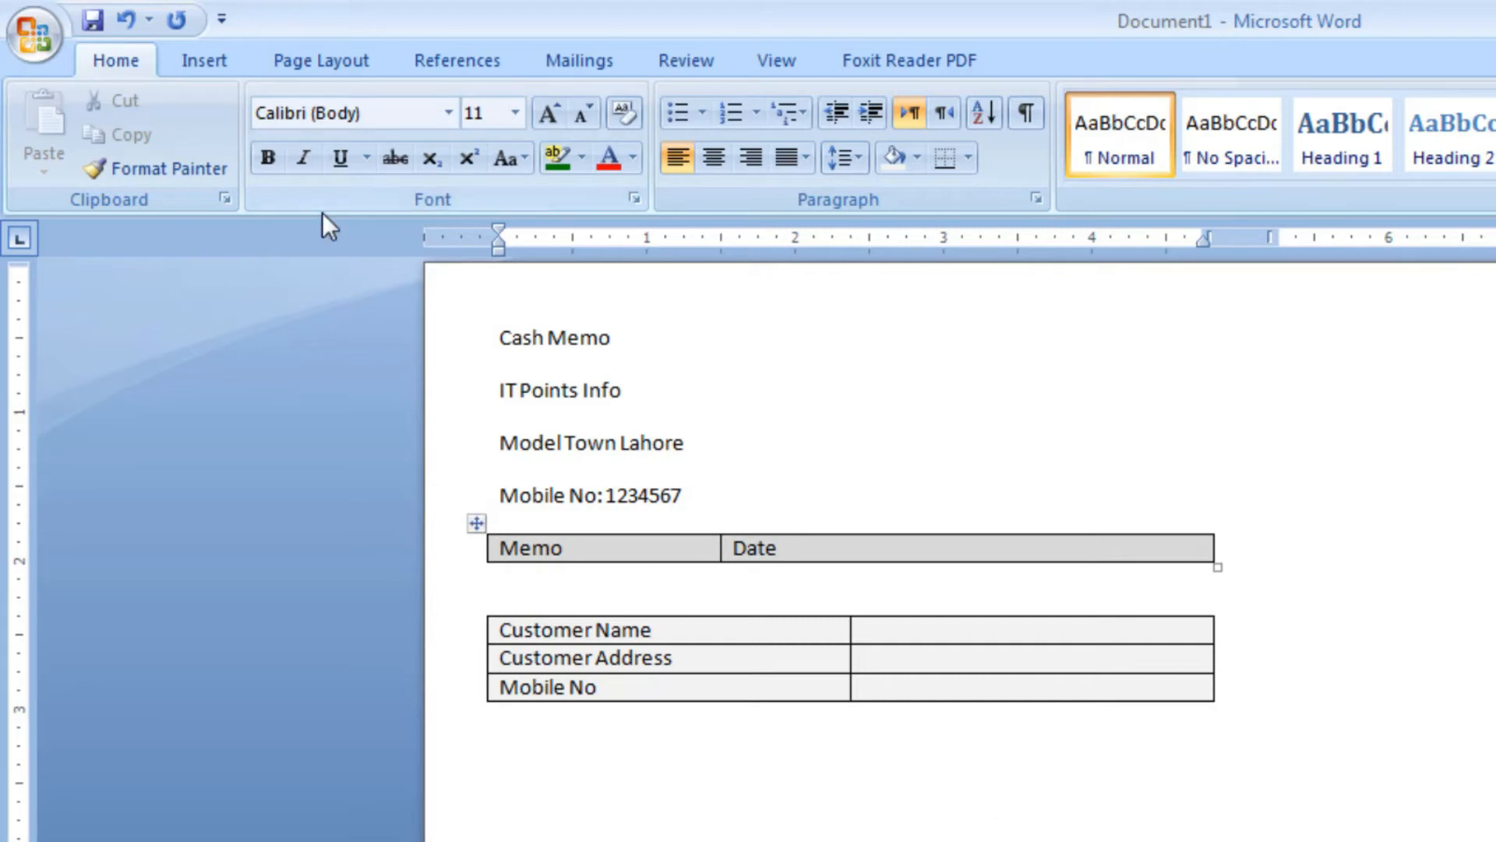
left_click(210, 68)
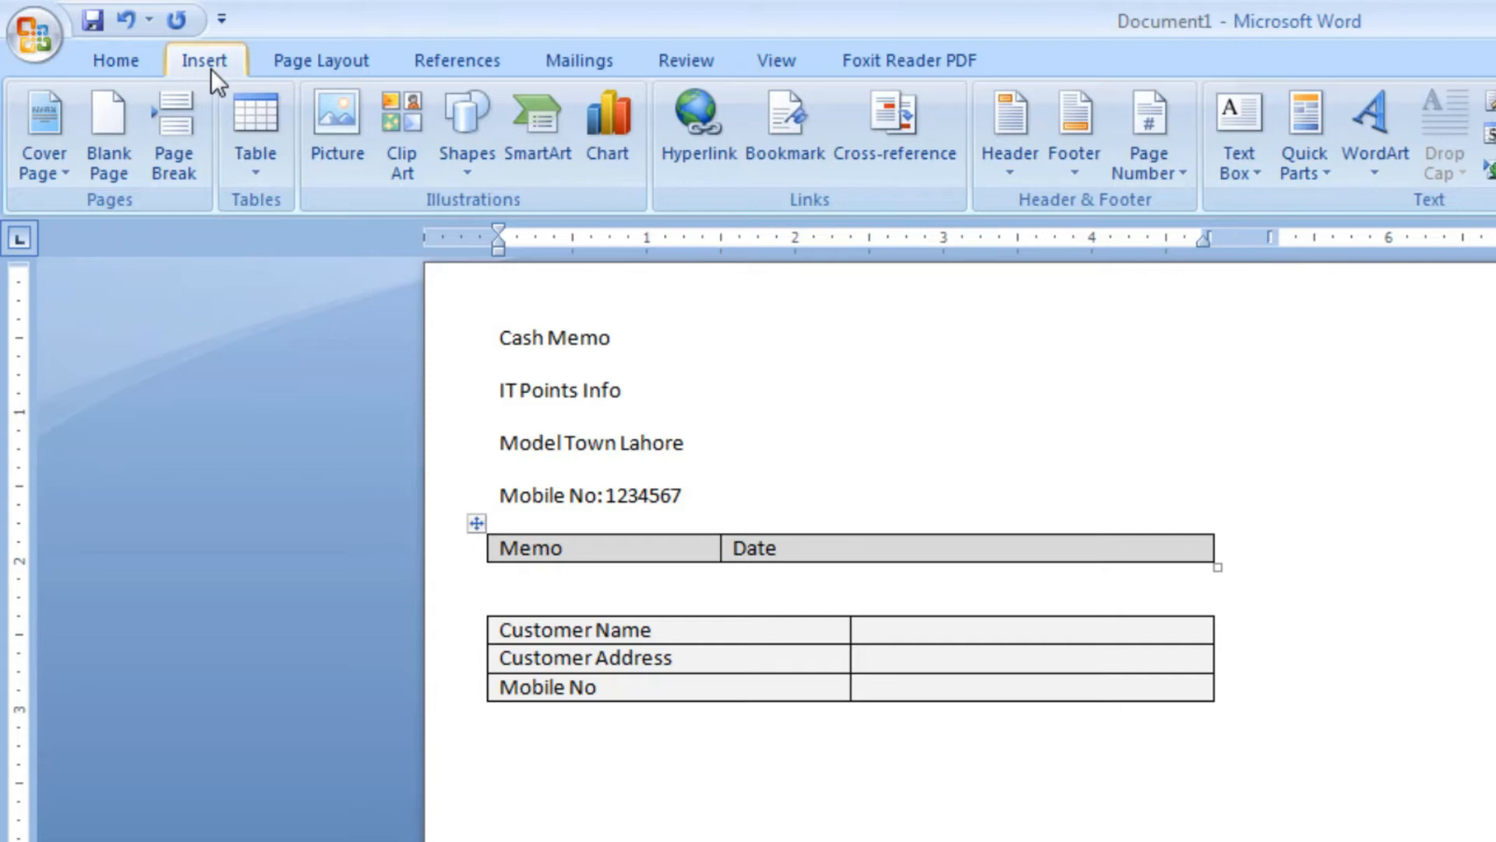
left_click(251, 180)
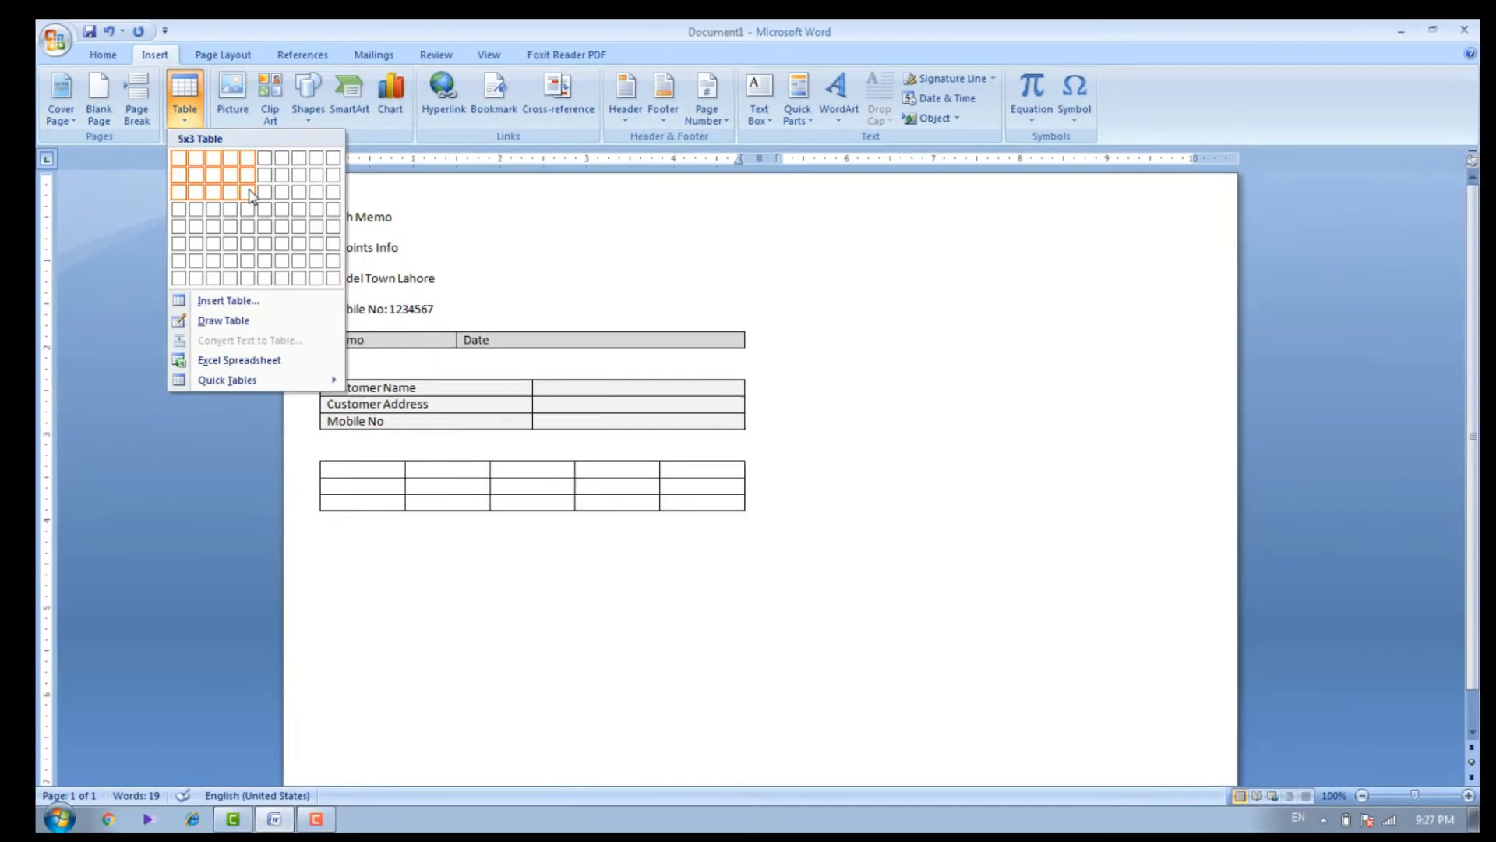
left_click(250, 195)
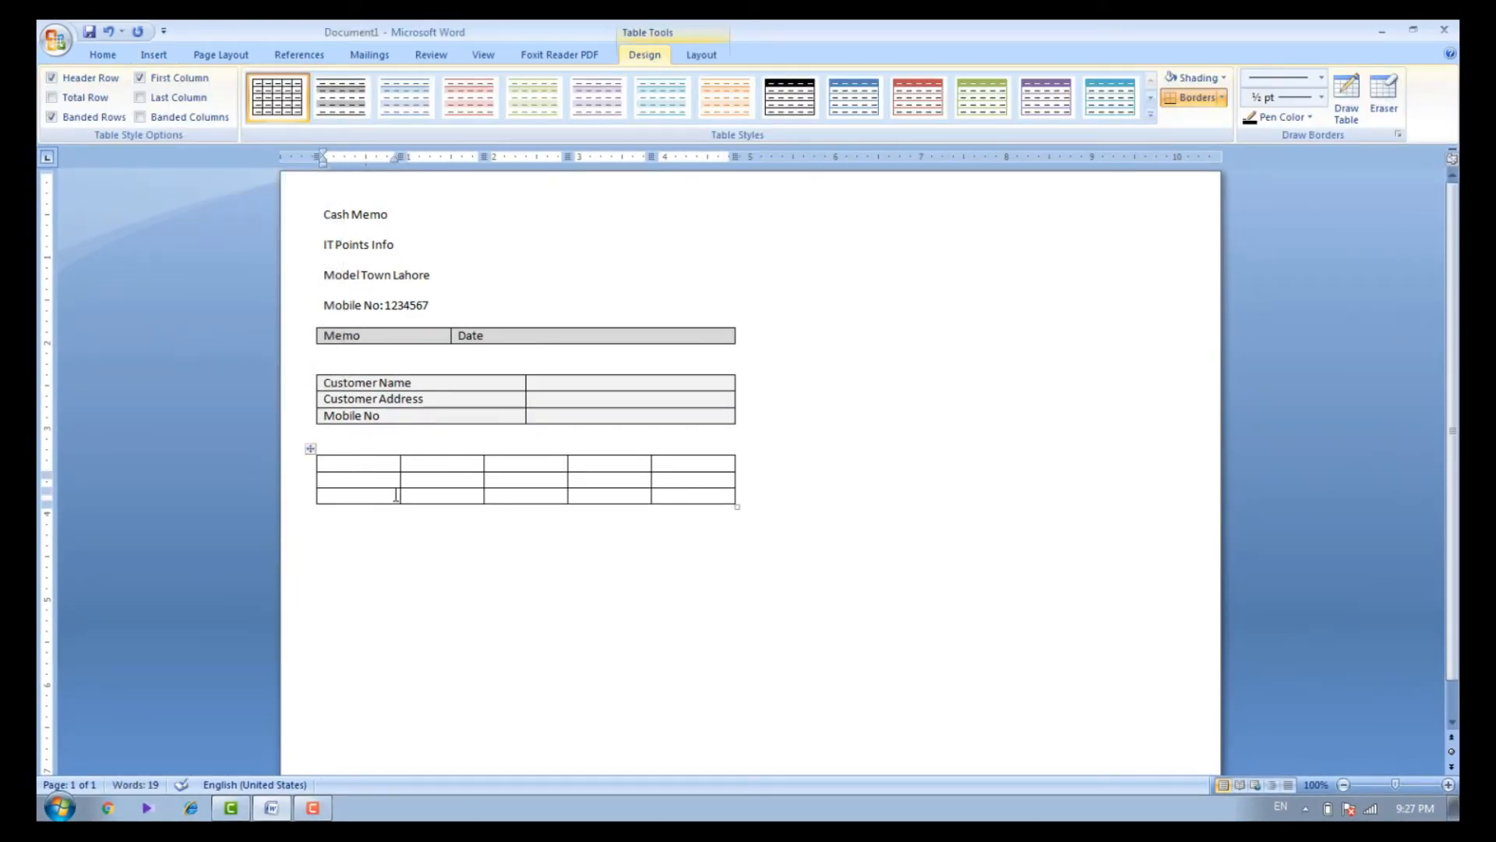
Fill the new table's header row with "Item No", "Particulars", "Qty", "Price" and "Amount"
type("Item No")
key("Tab")
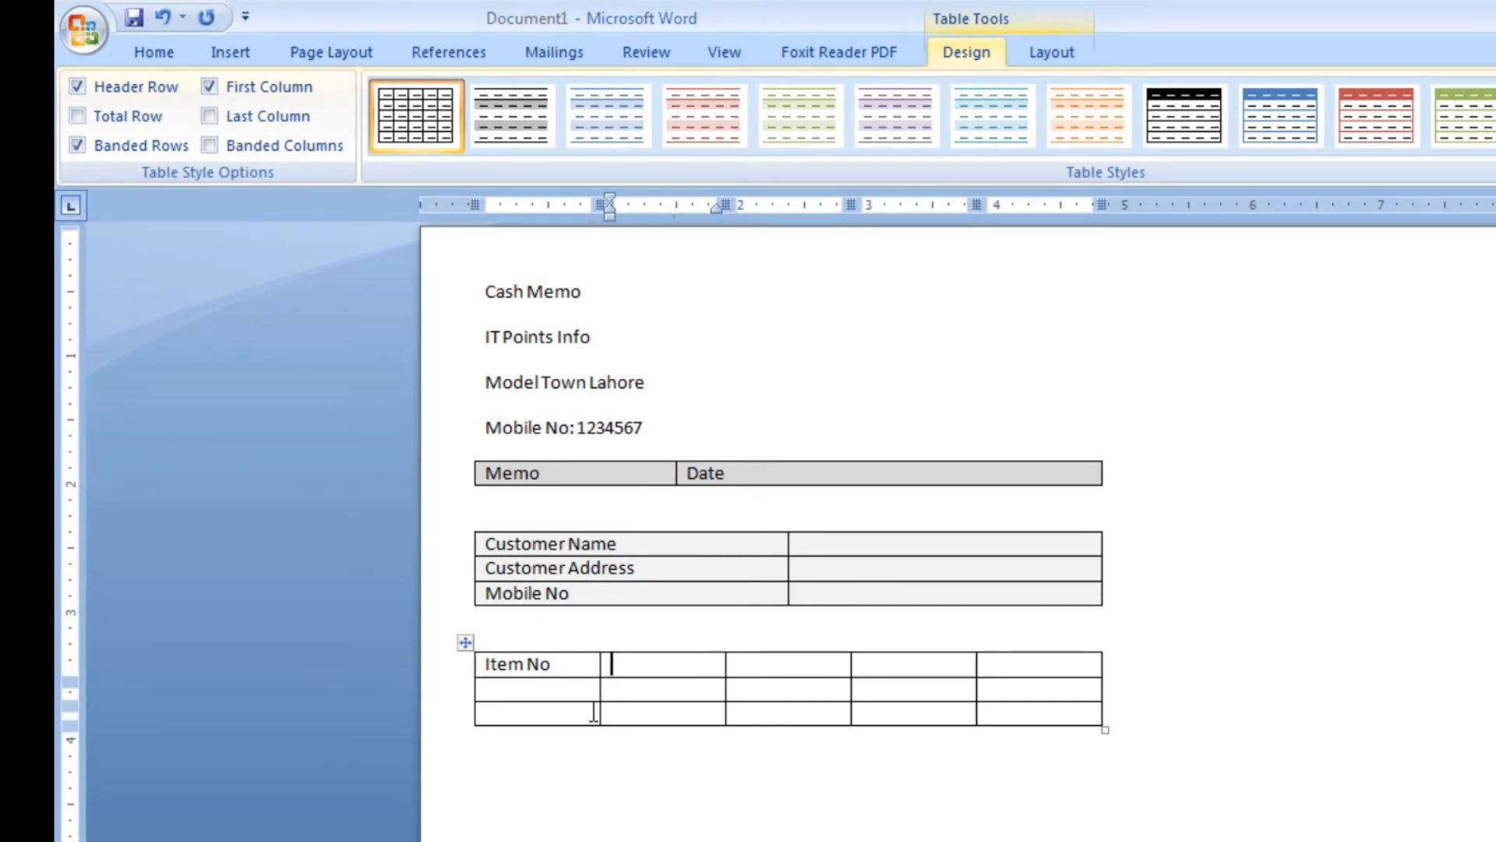
type("Particulars")
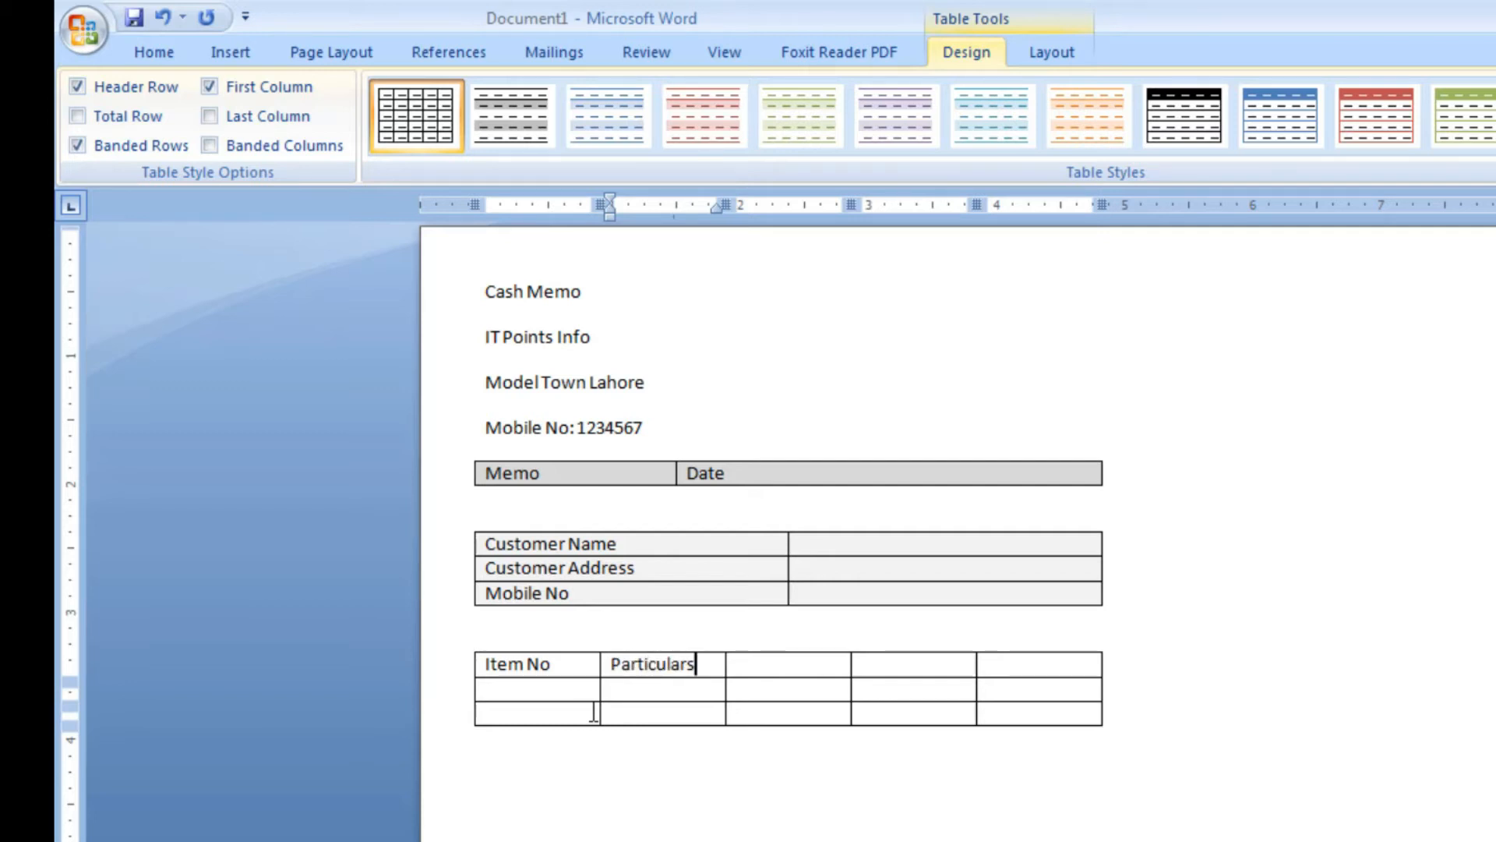
key("Tab")
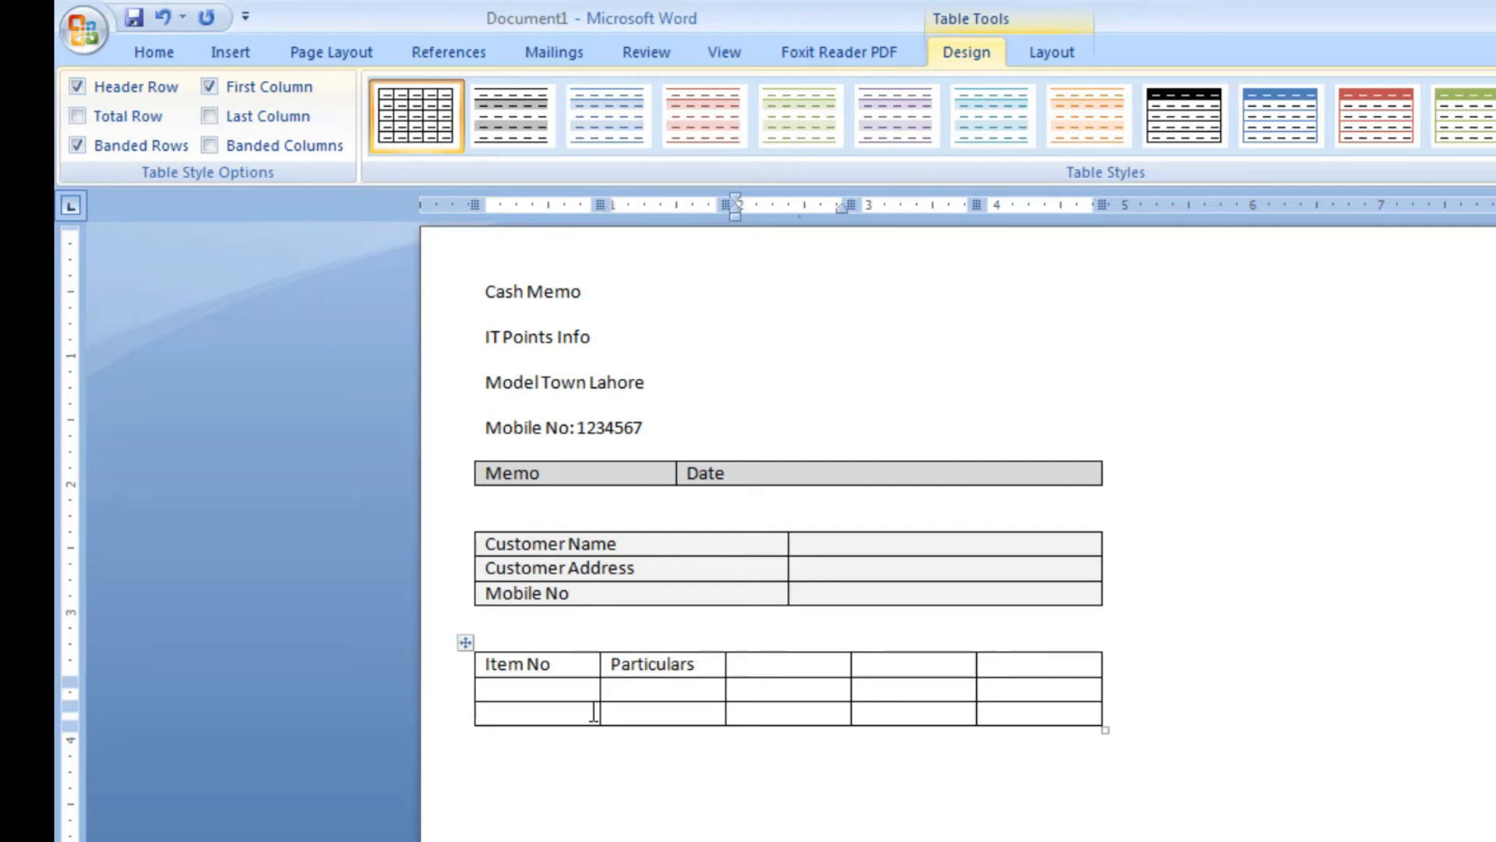
type("Qty")
key("Tab")
type("Price")
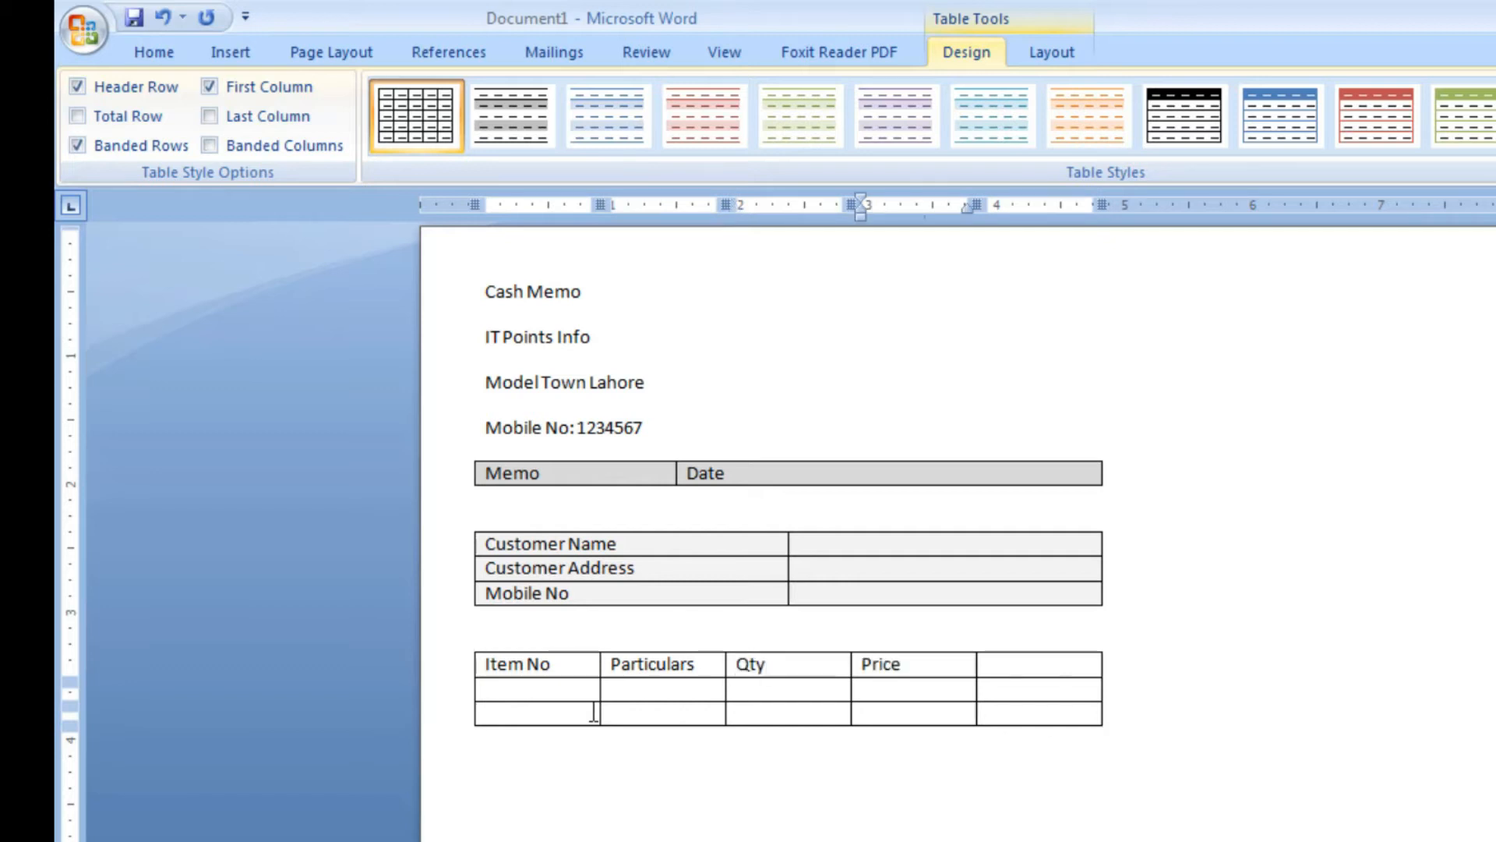
key("Tab")
type("Amount")
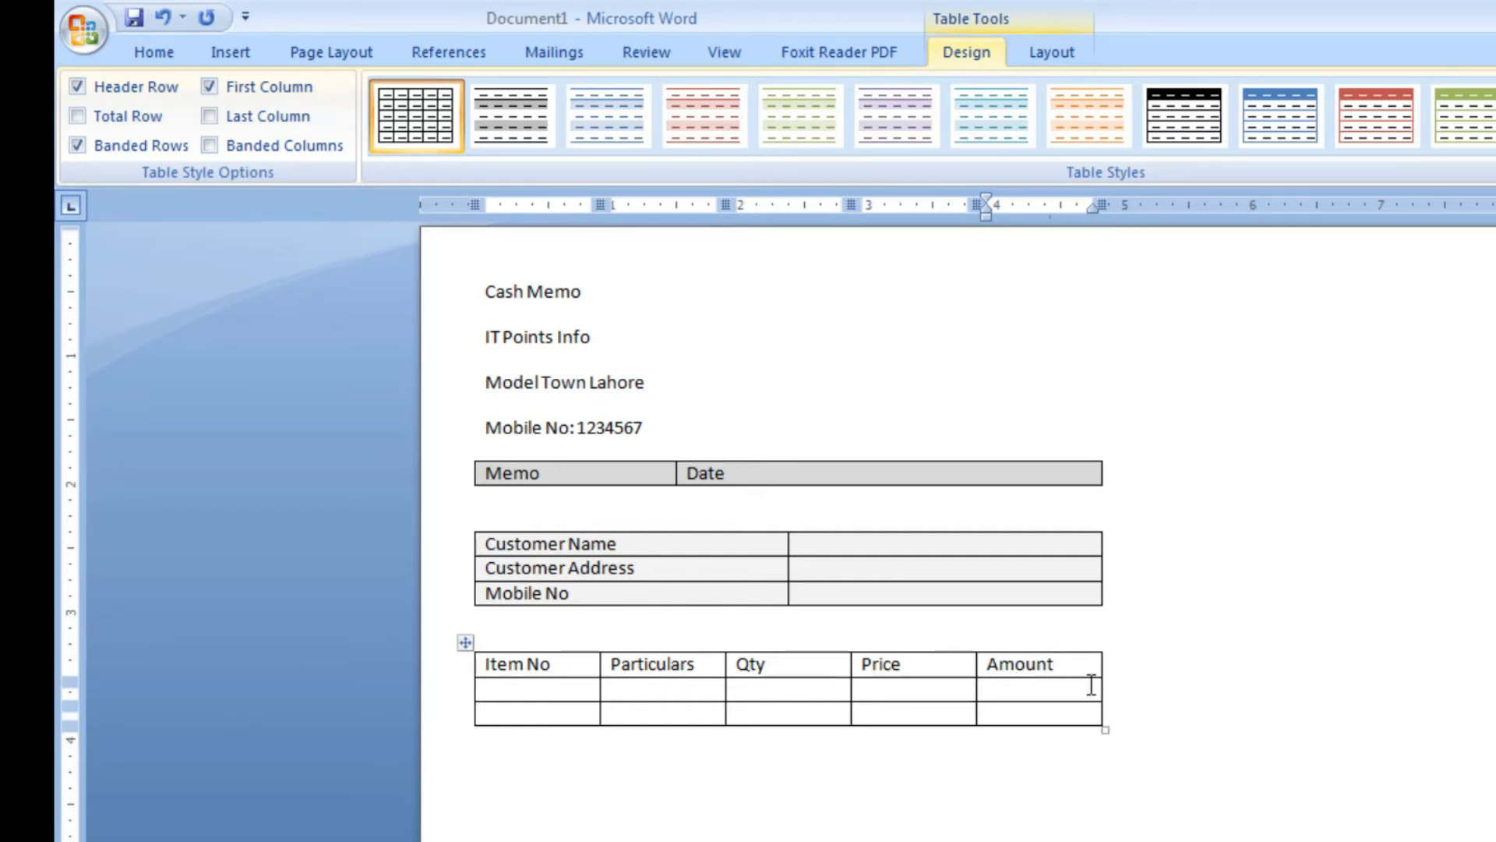
Shade the whole items table with the lightest grey theme colour
left_click_drag(1079, 715, 533, 667)
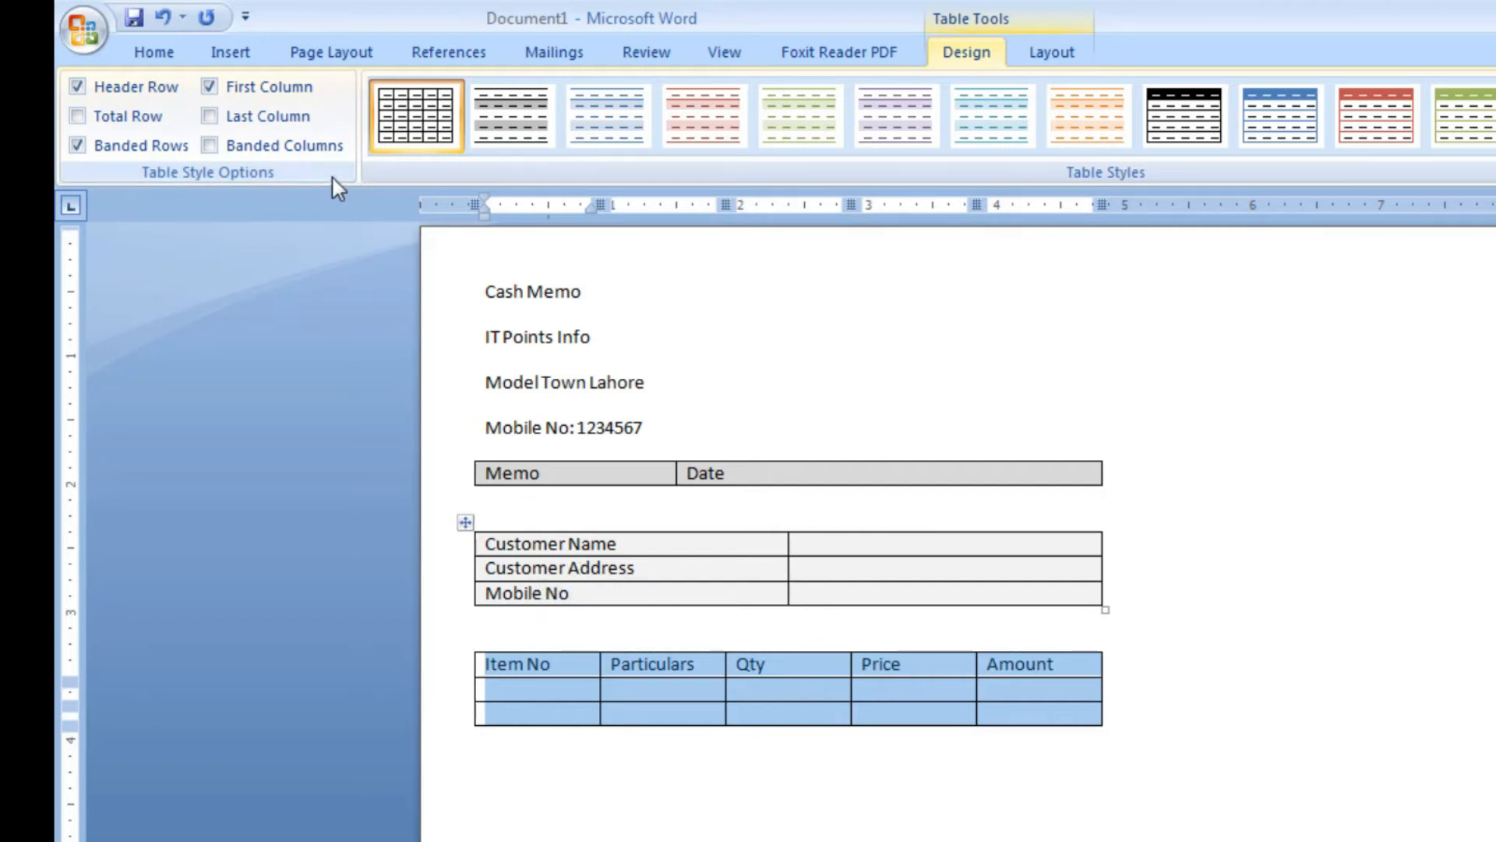
left_click(156, 54)
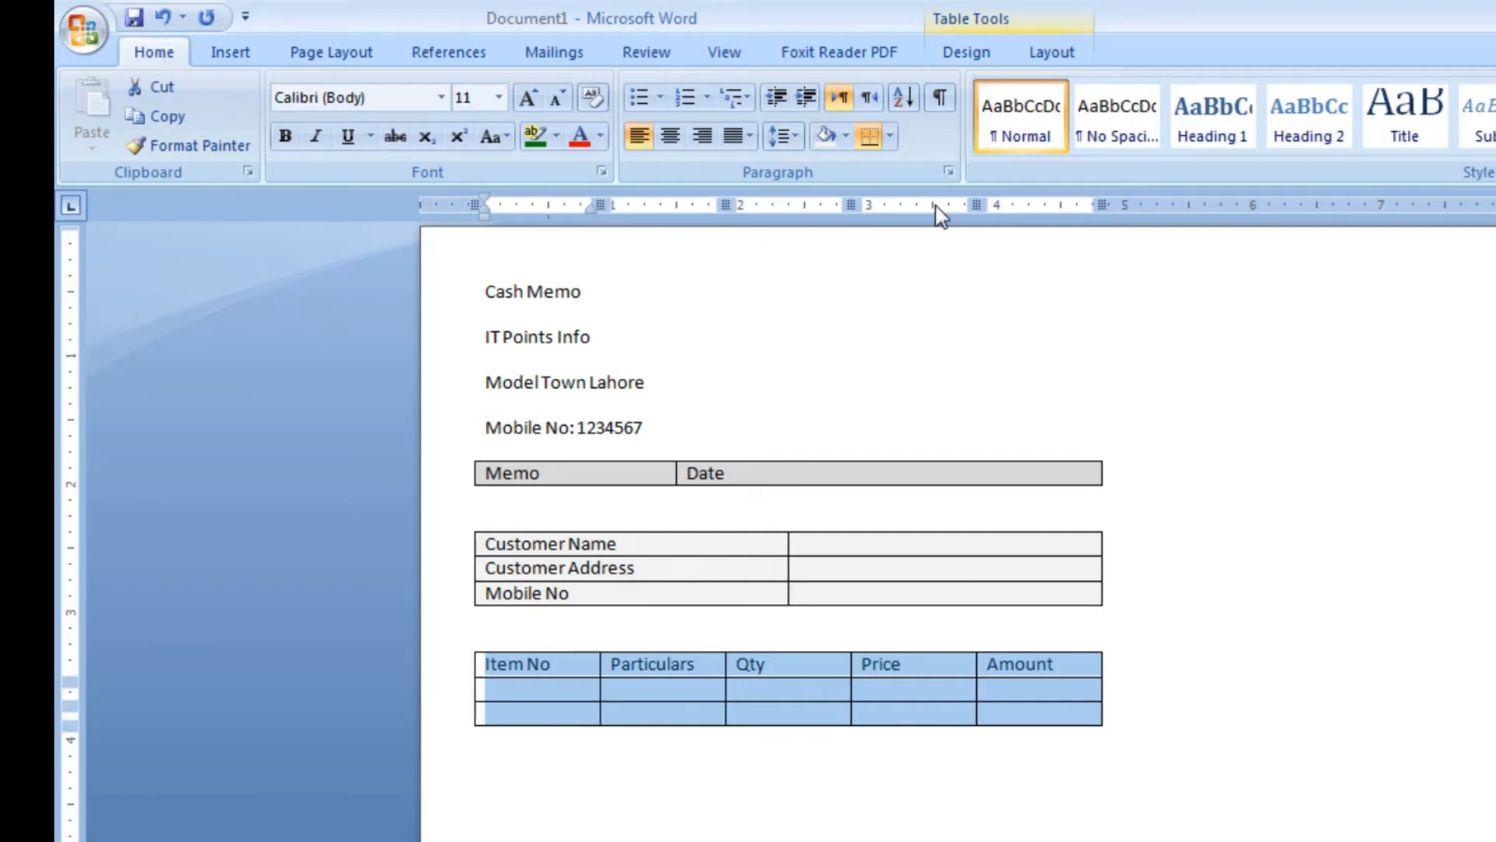
left_click(846, 137)
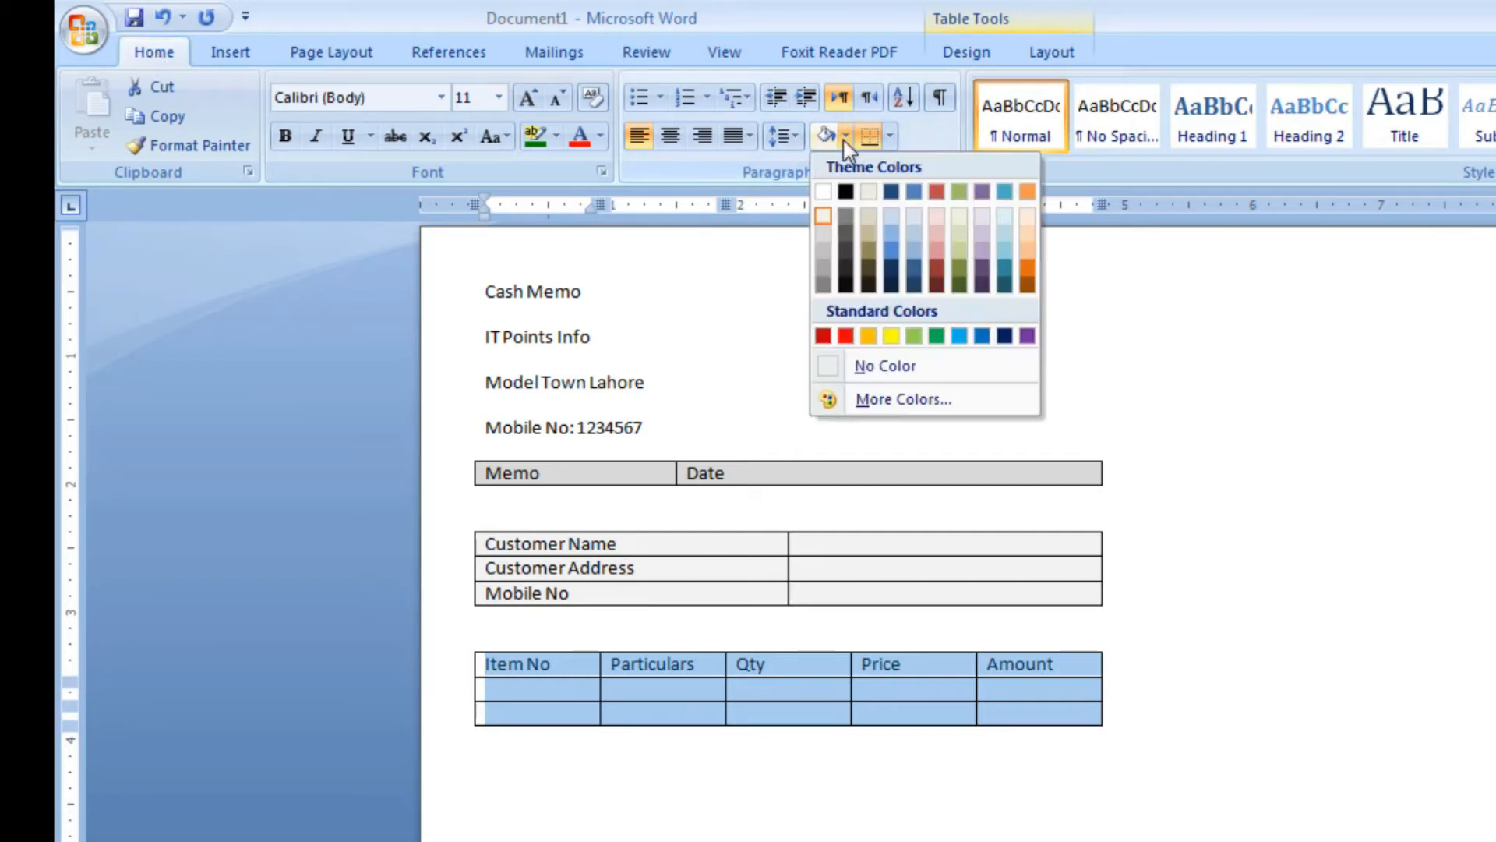
left_click(824, 218)
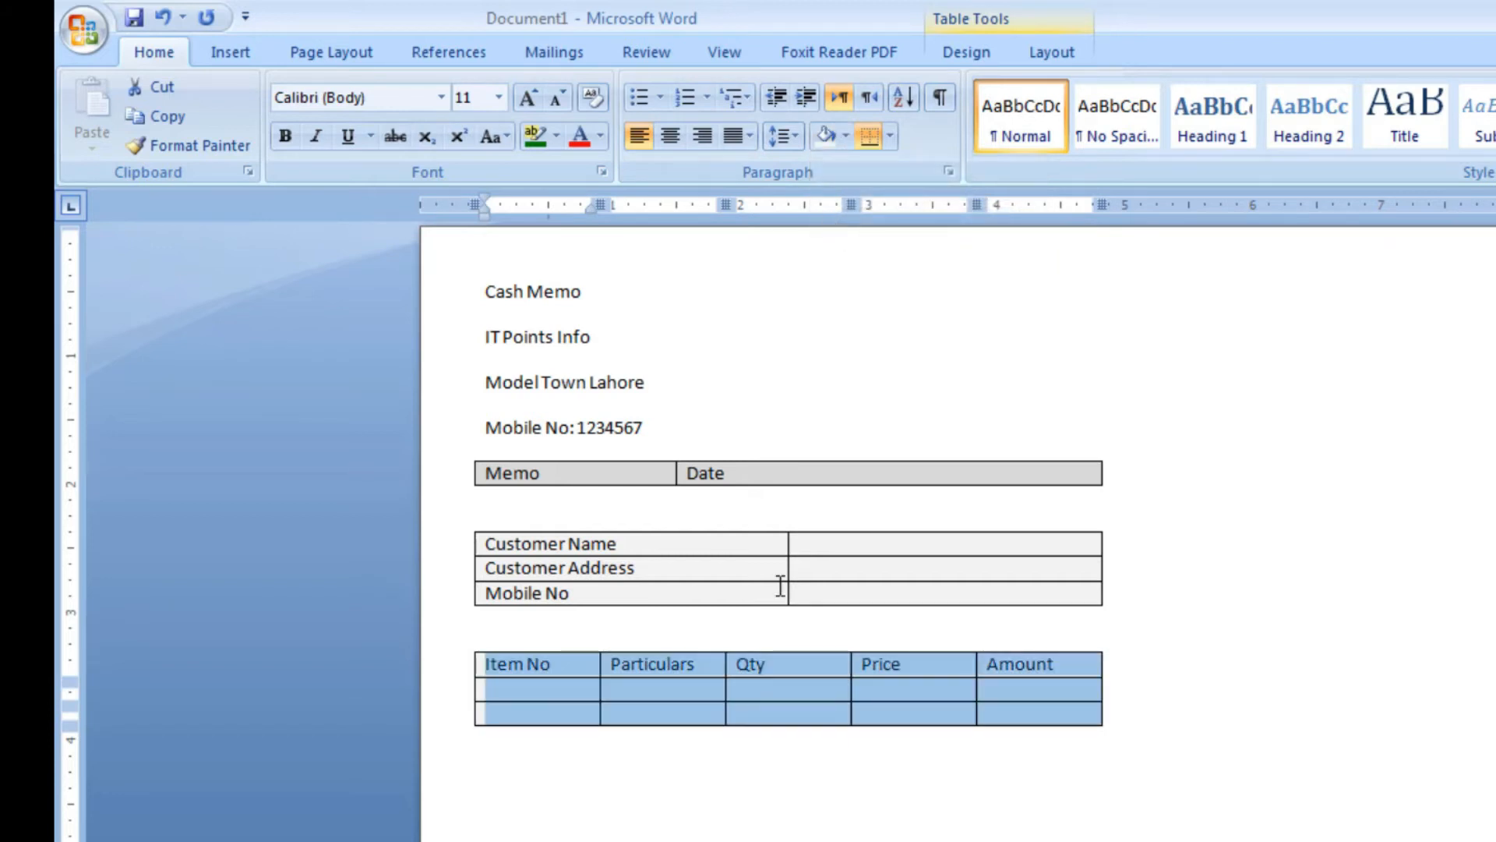
left_click(785, 781)
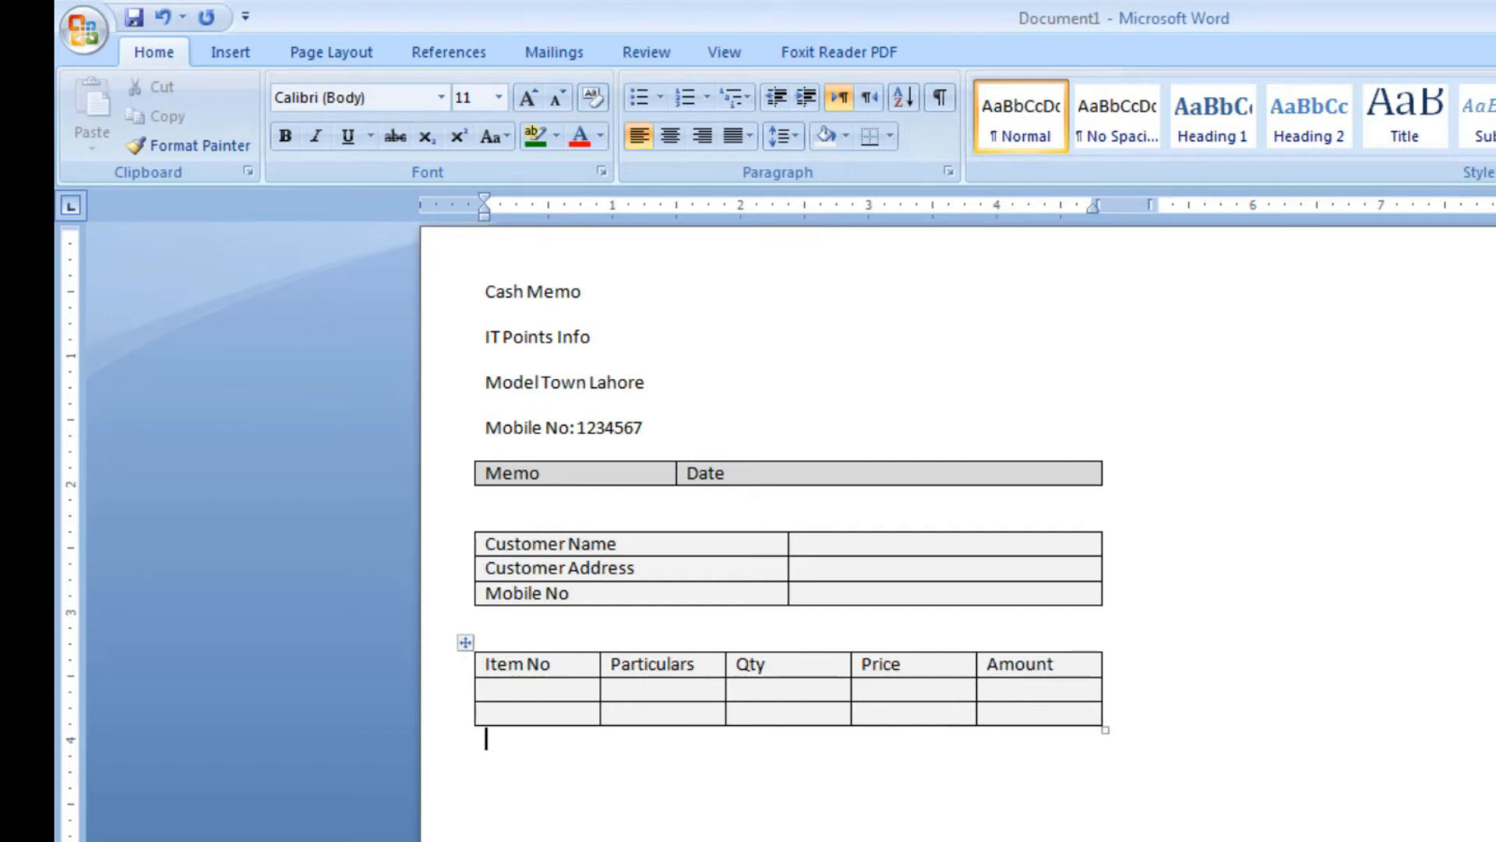
Increase the height of the items table's middle row to about 2 inches
scroll(788, 546, "down", 1)
scroll(789, 546, "up", 1)
left_click_drag(960, 702, 968, 841)
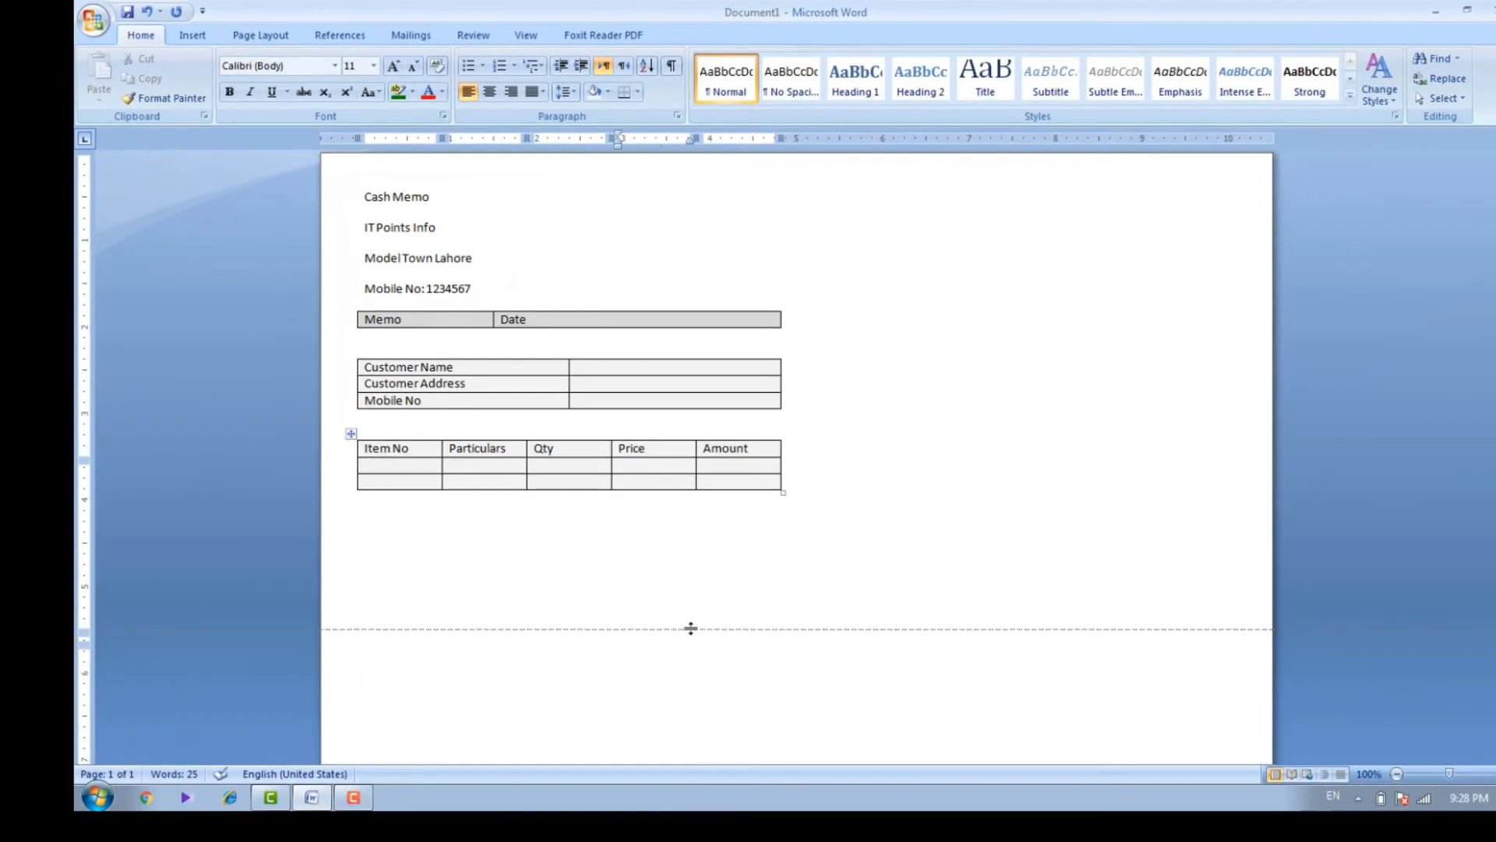
left_click_drag(690, 628, 690, 628)
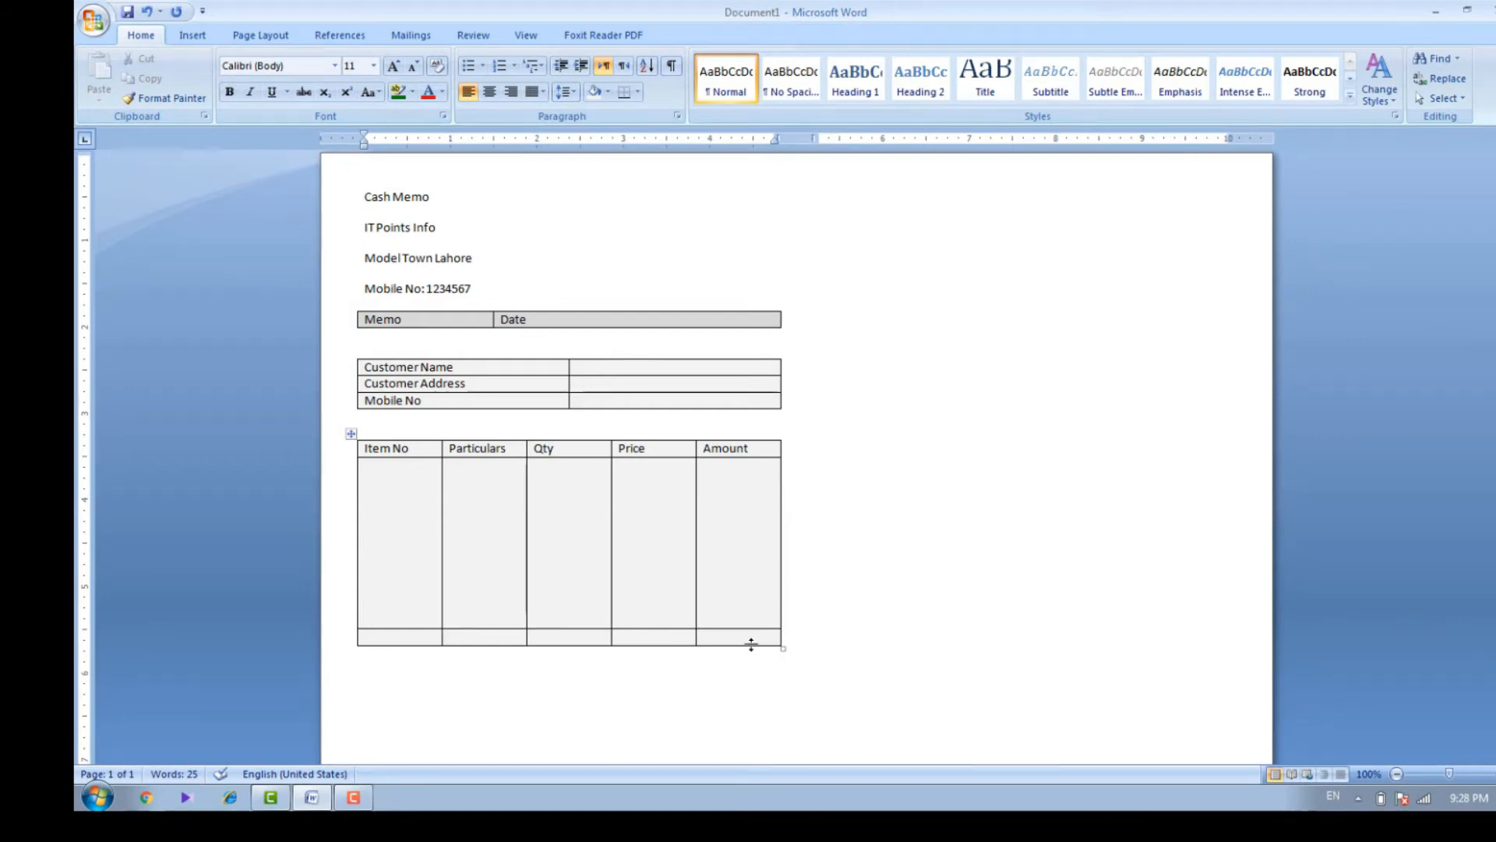
Merge the first four cells of the items table's last row, from Item No through Price
left_click(688, 637)
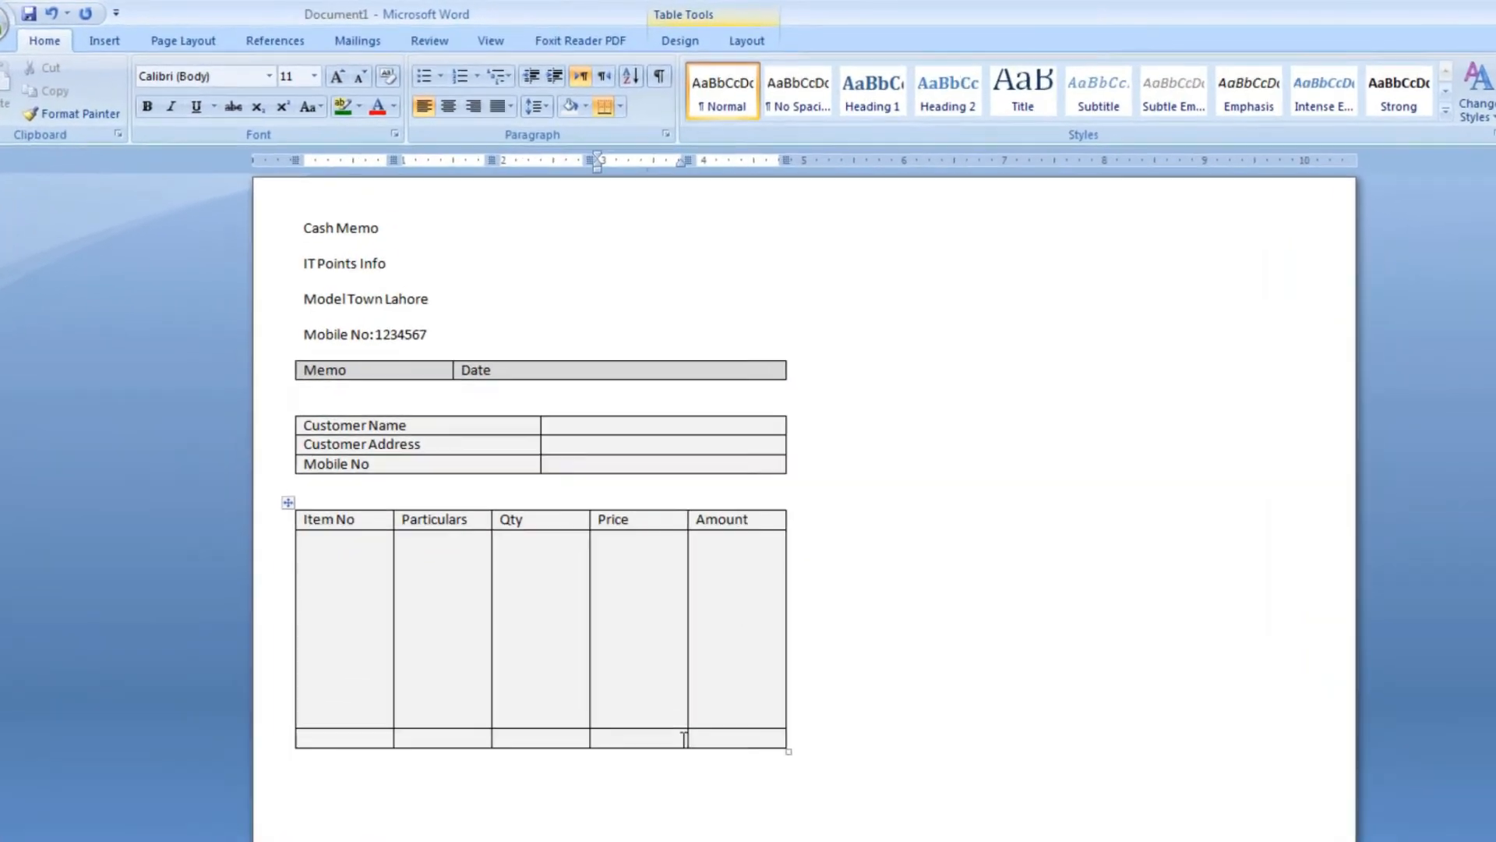
left_click_drag(685, 739, 390, 740)
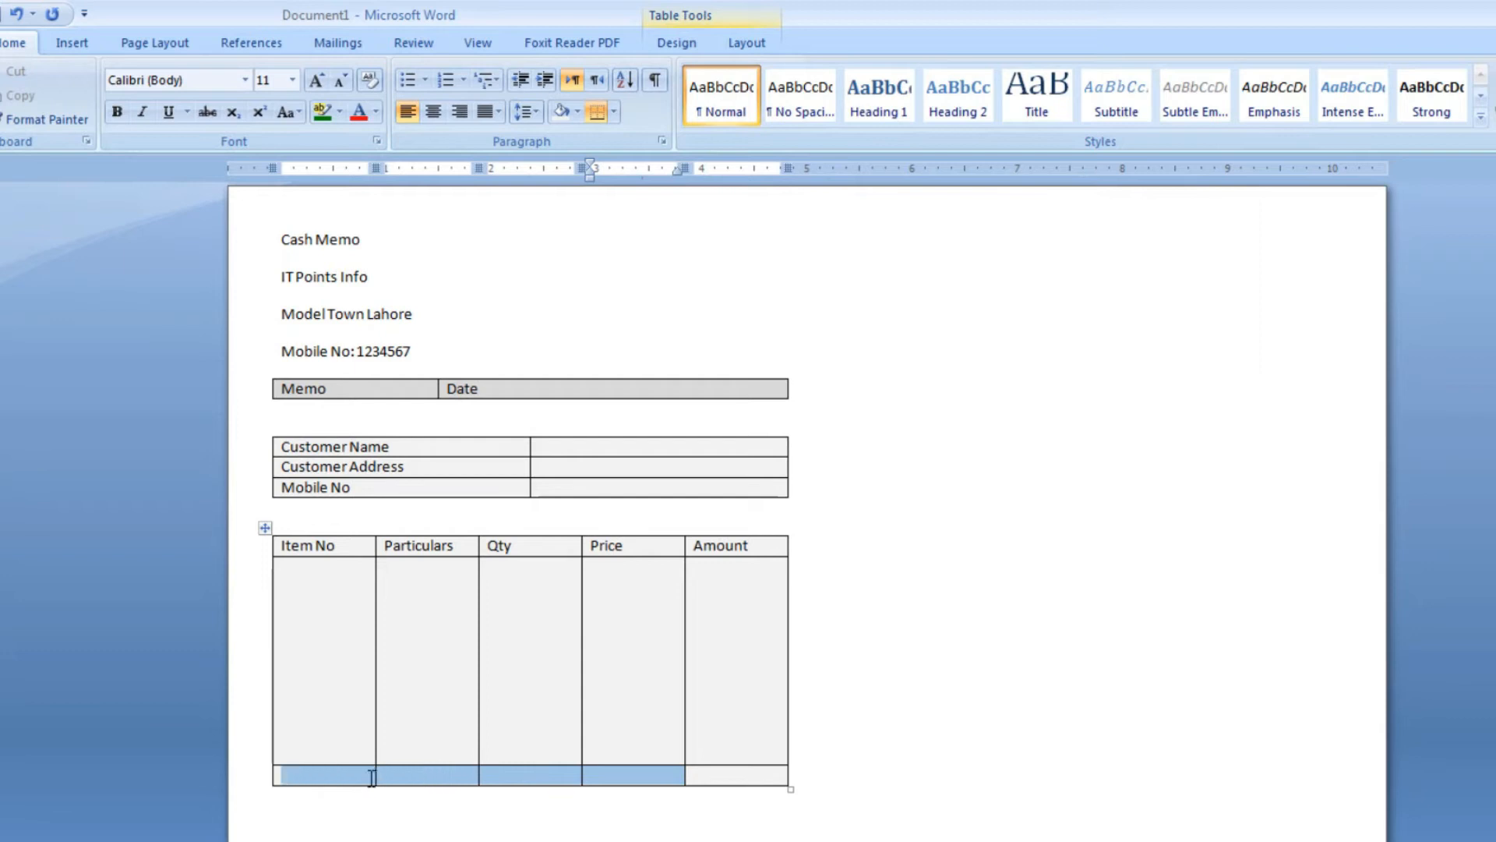
left_click(738, 48)
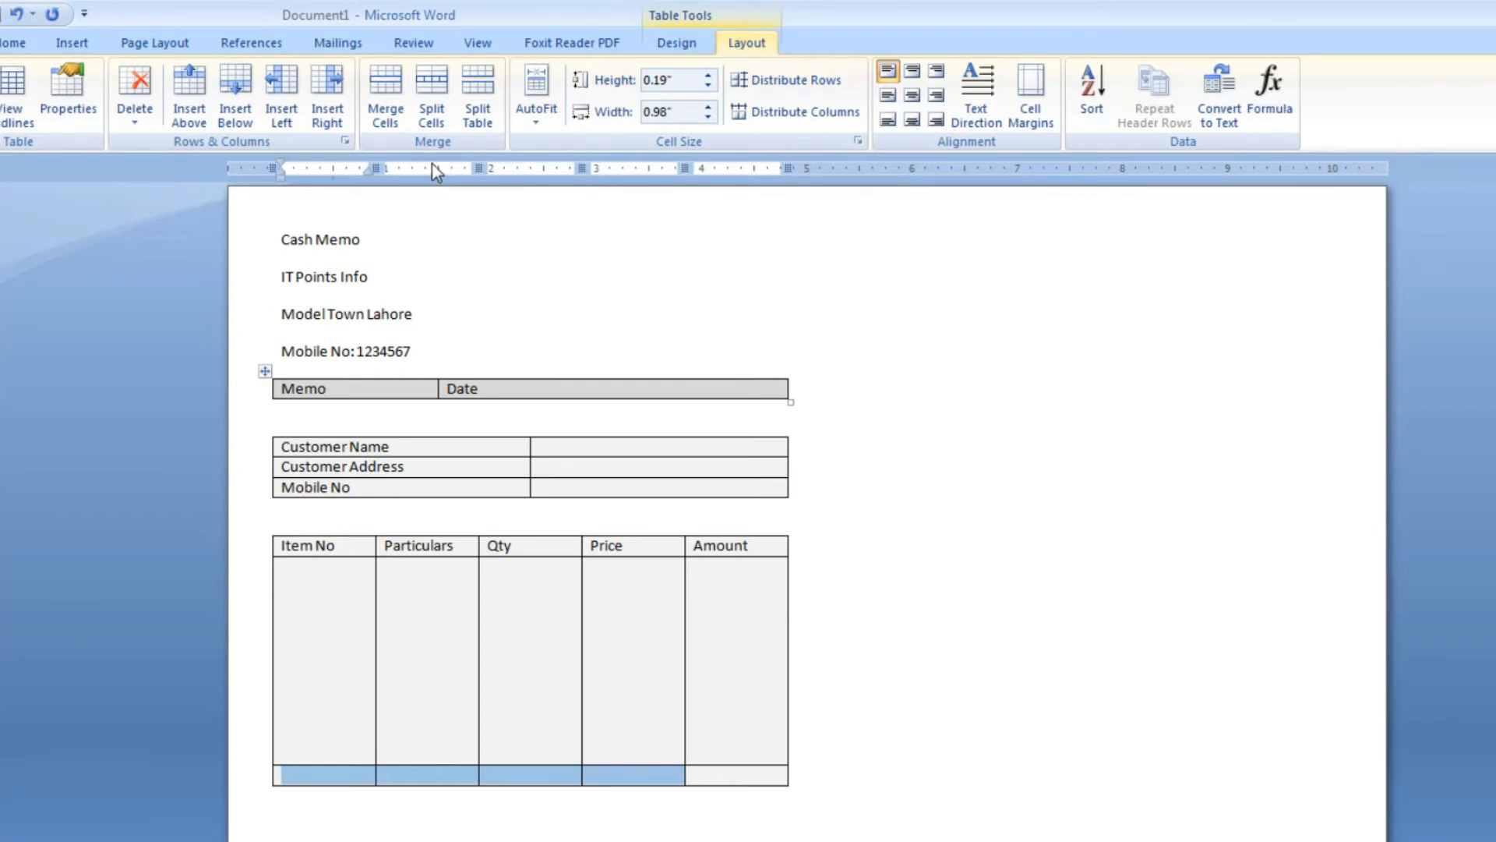
left_click(377, 102)
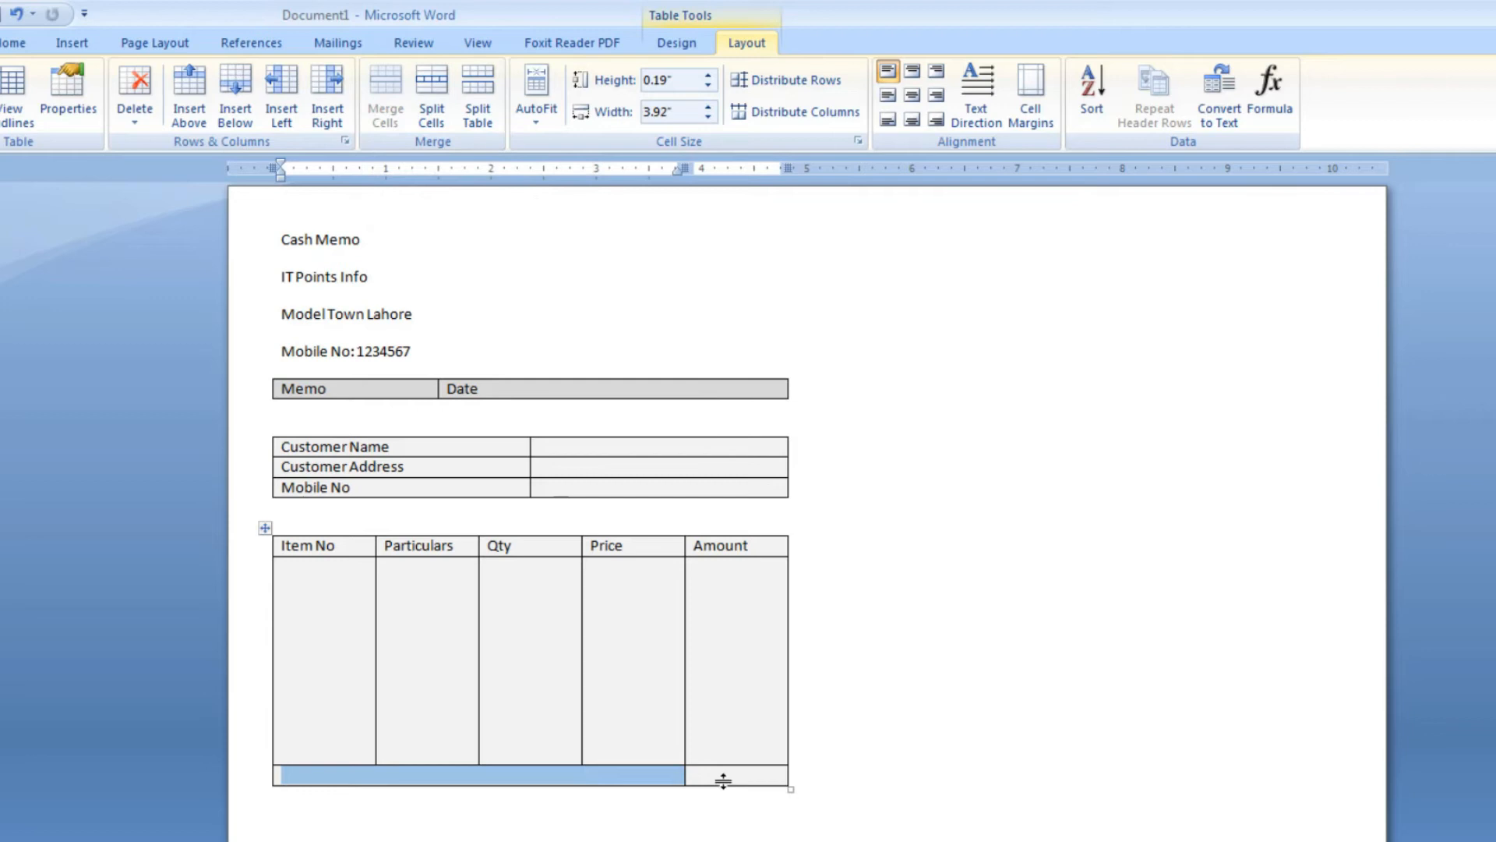
Enter "Total Amount" in the merged cell of the items table's last row
left_click(682, 776)
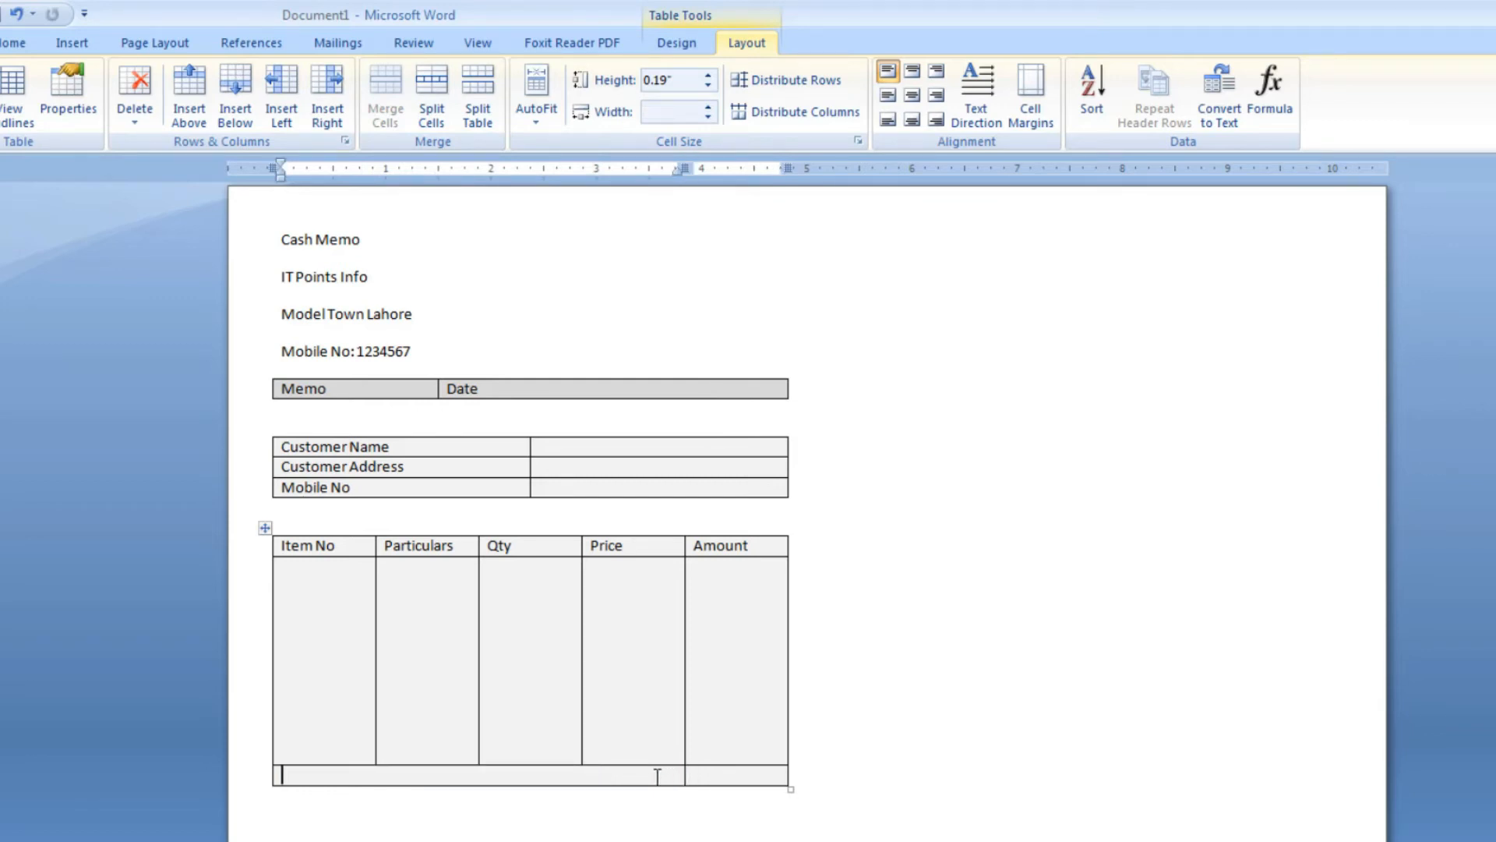
type("Amount")
key("BackSpace")
key("BackSpace")
key("BackSpace")
key("BackSpace")
key("BackSpace")
type("Total Amount")
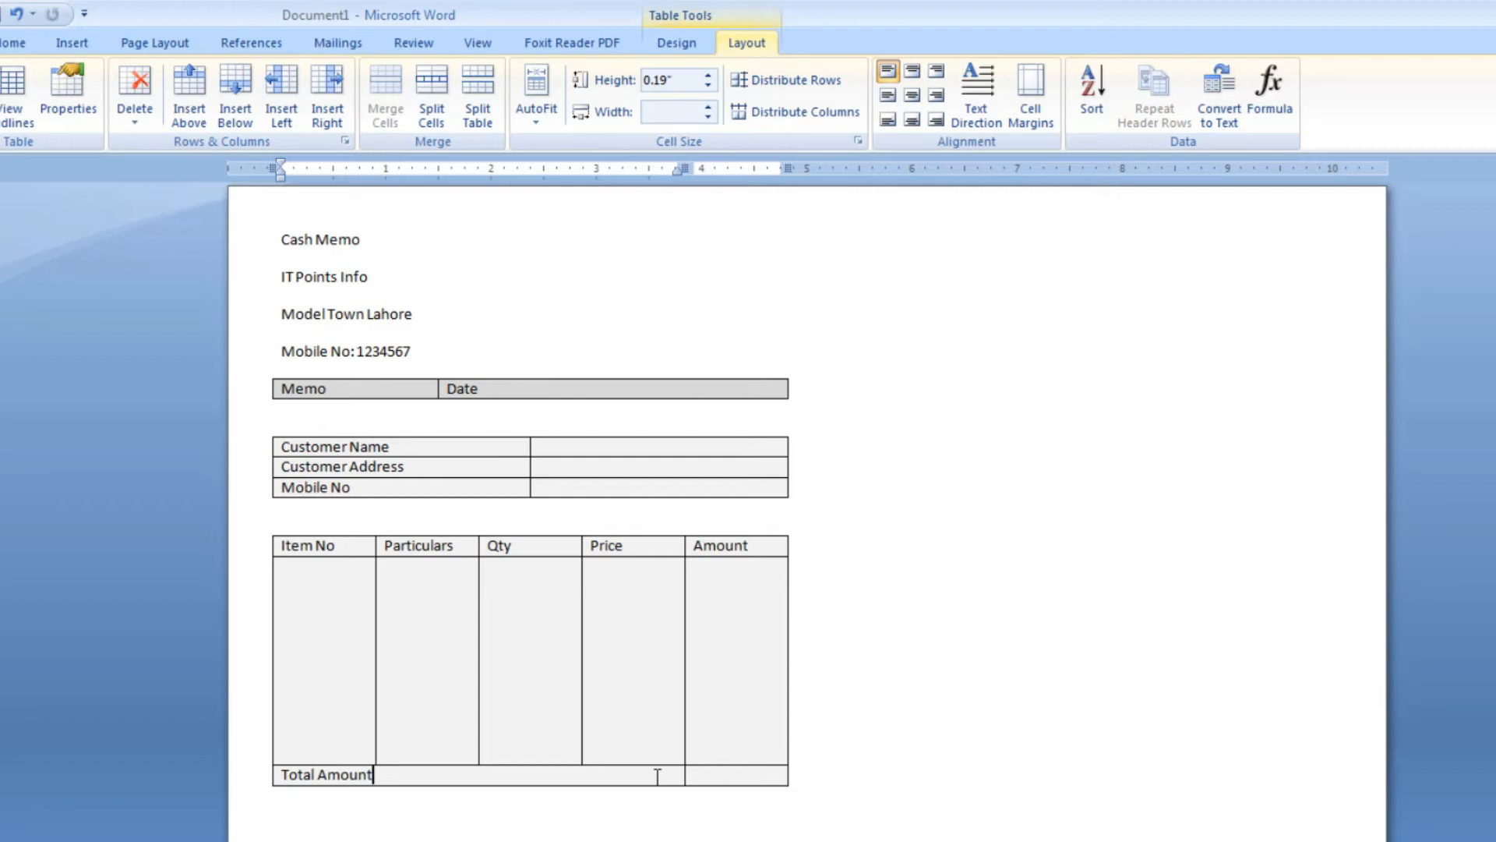
Right-align the "Total Amount" text in its merged cell and make it bold
key("shift+Left")
key("shift+Left")
key("shift+Left")
key("shift+Left")
key("shift+Left")
key("shift+Left")
key("shift+Left")
key("shift+Left")
key("shift+Left")
key("shift+Left")
key("shift+Left")
key("shift+Left")
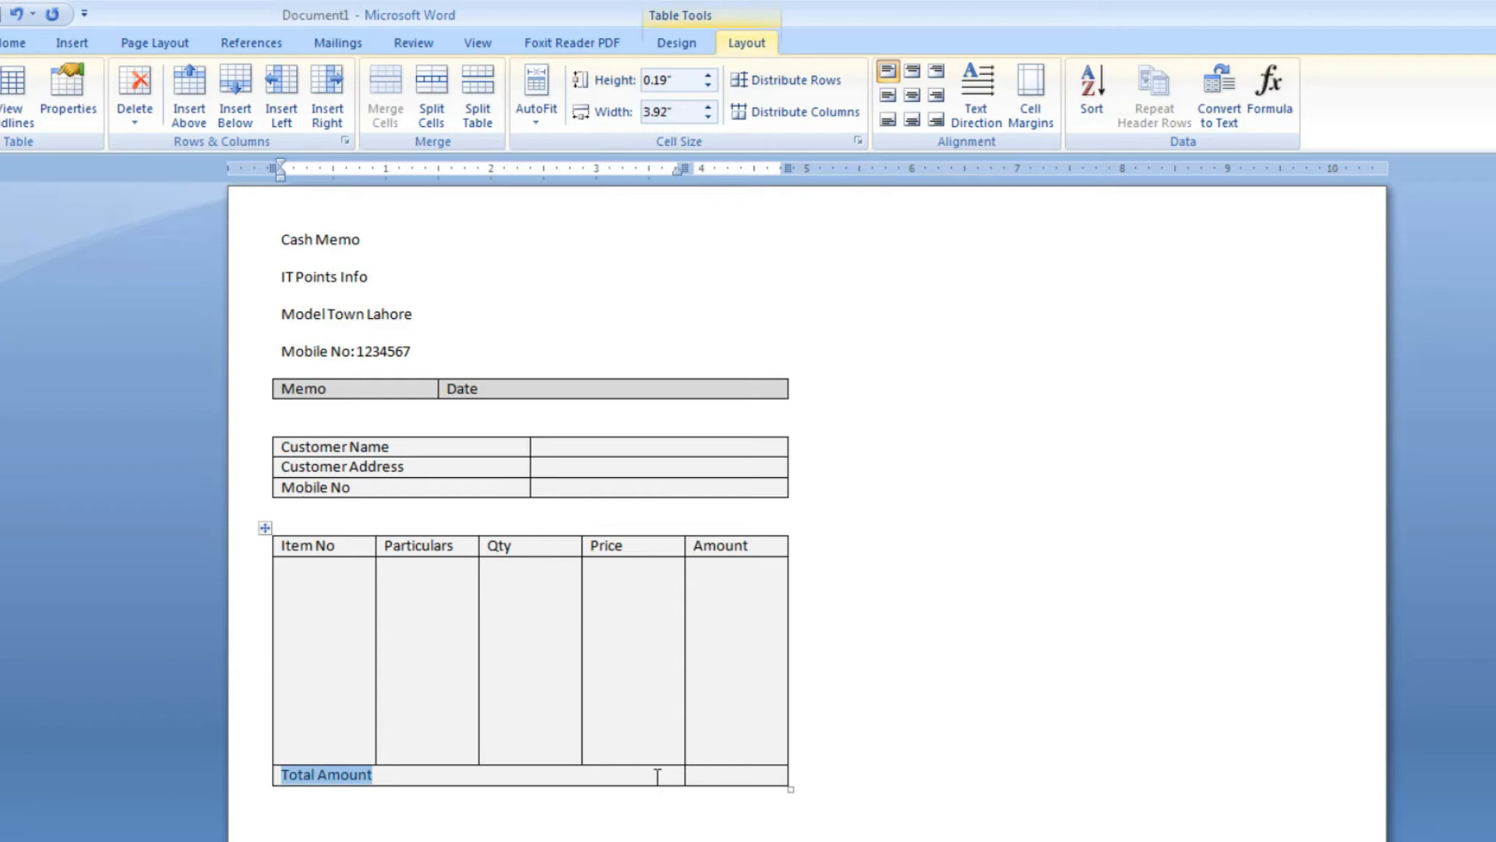
key("ctrl+r")
key("ctrl+b")
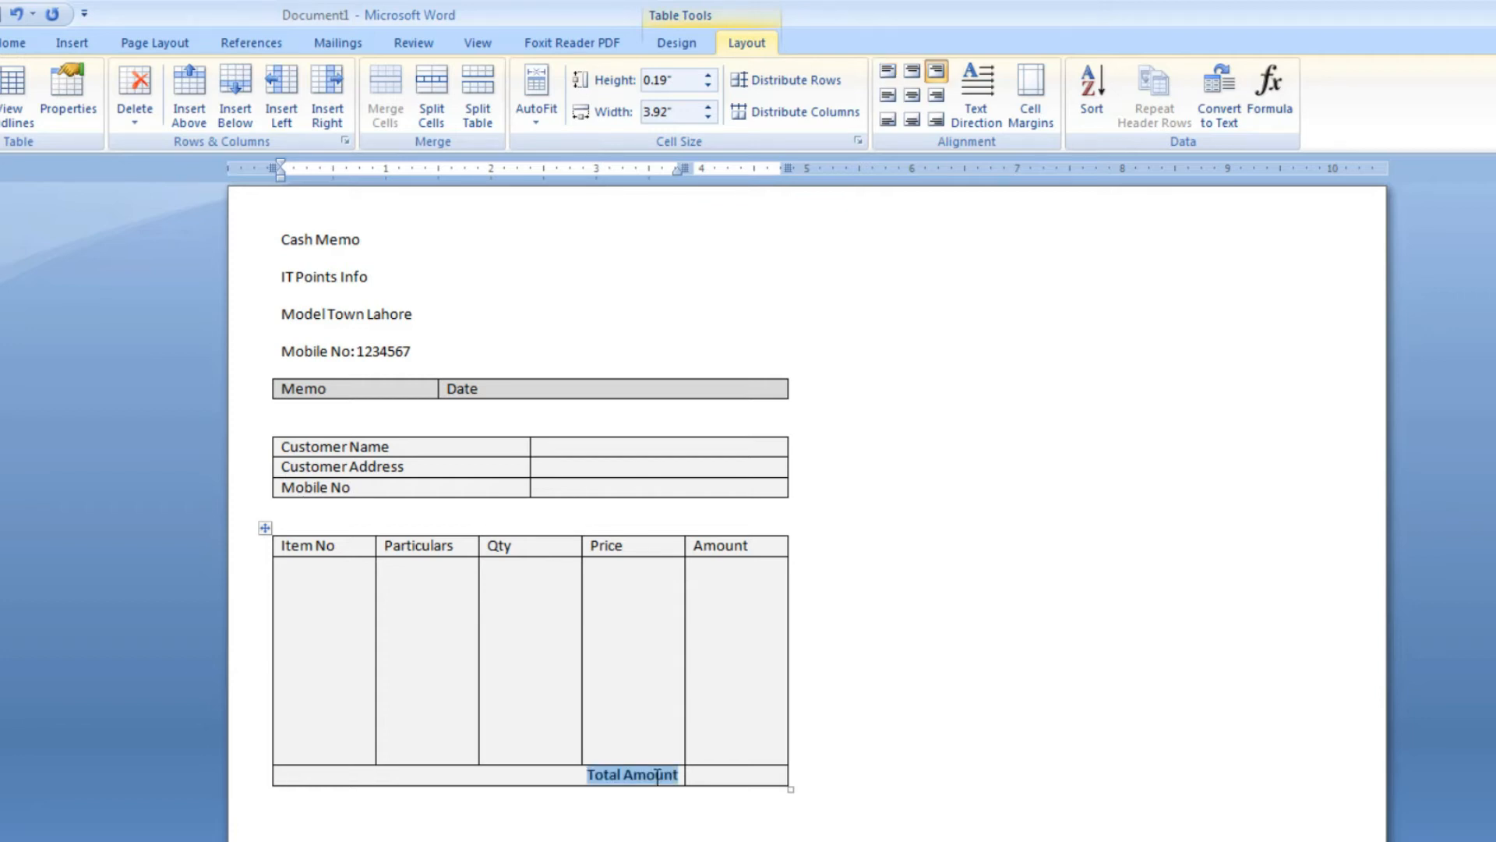
left_click(718, 816)
Shade the Total Amount row and the blank cells under Particulars, Qty, Price and Amount white
left_click(727, 774)
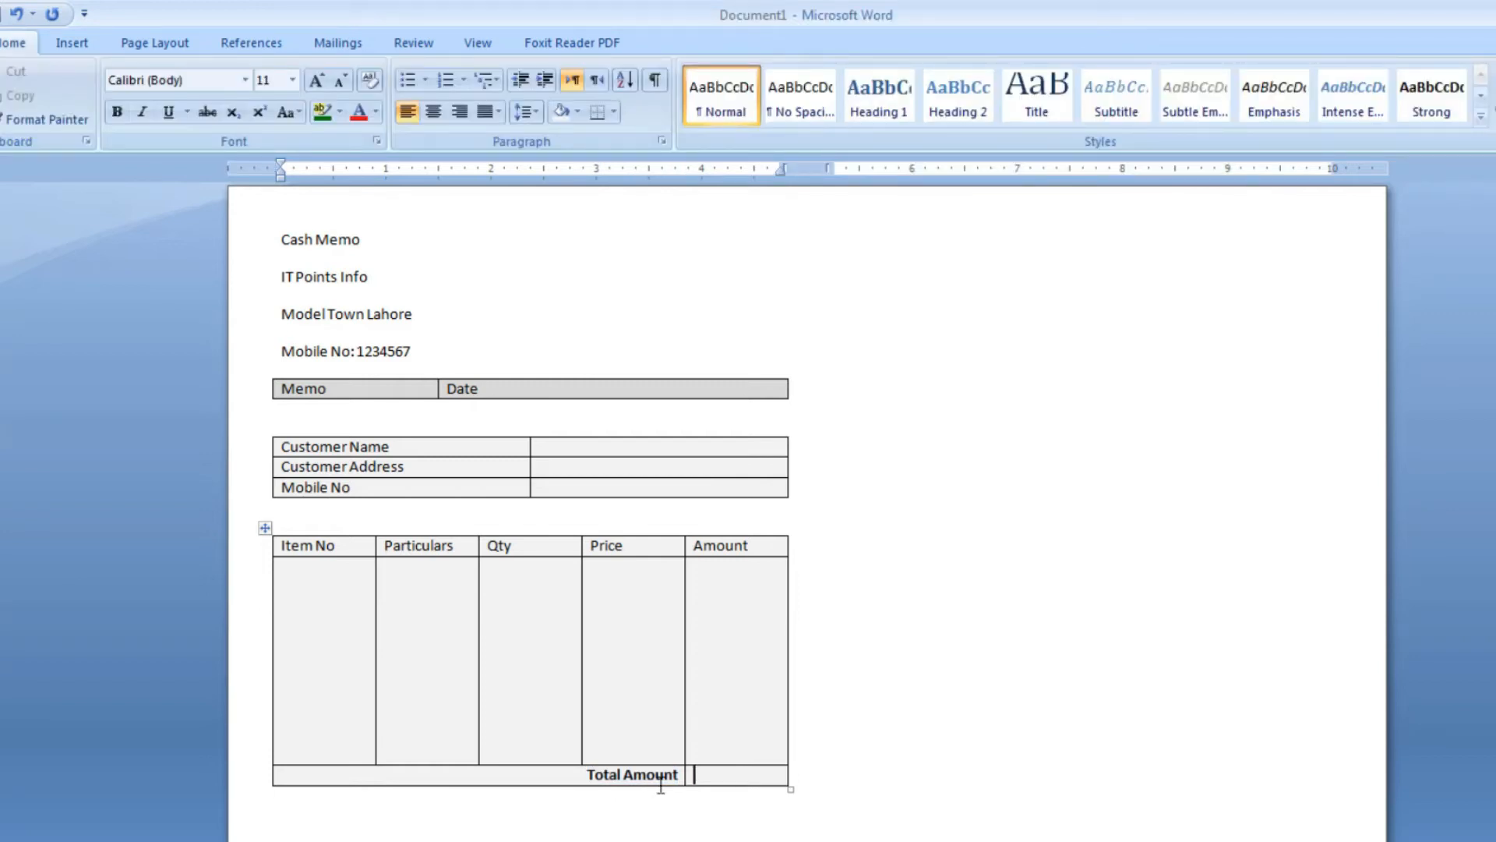
left_click_drag(661, 785, 431, 762)
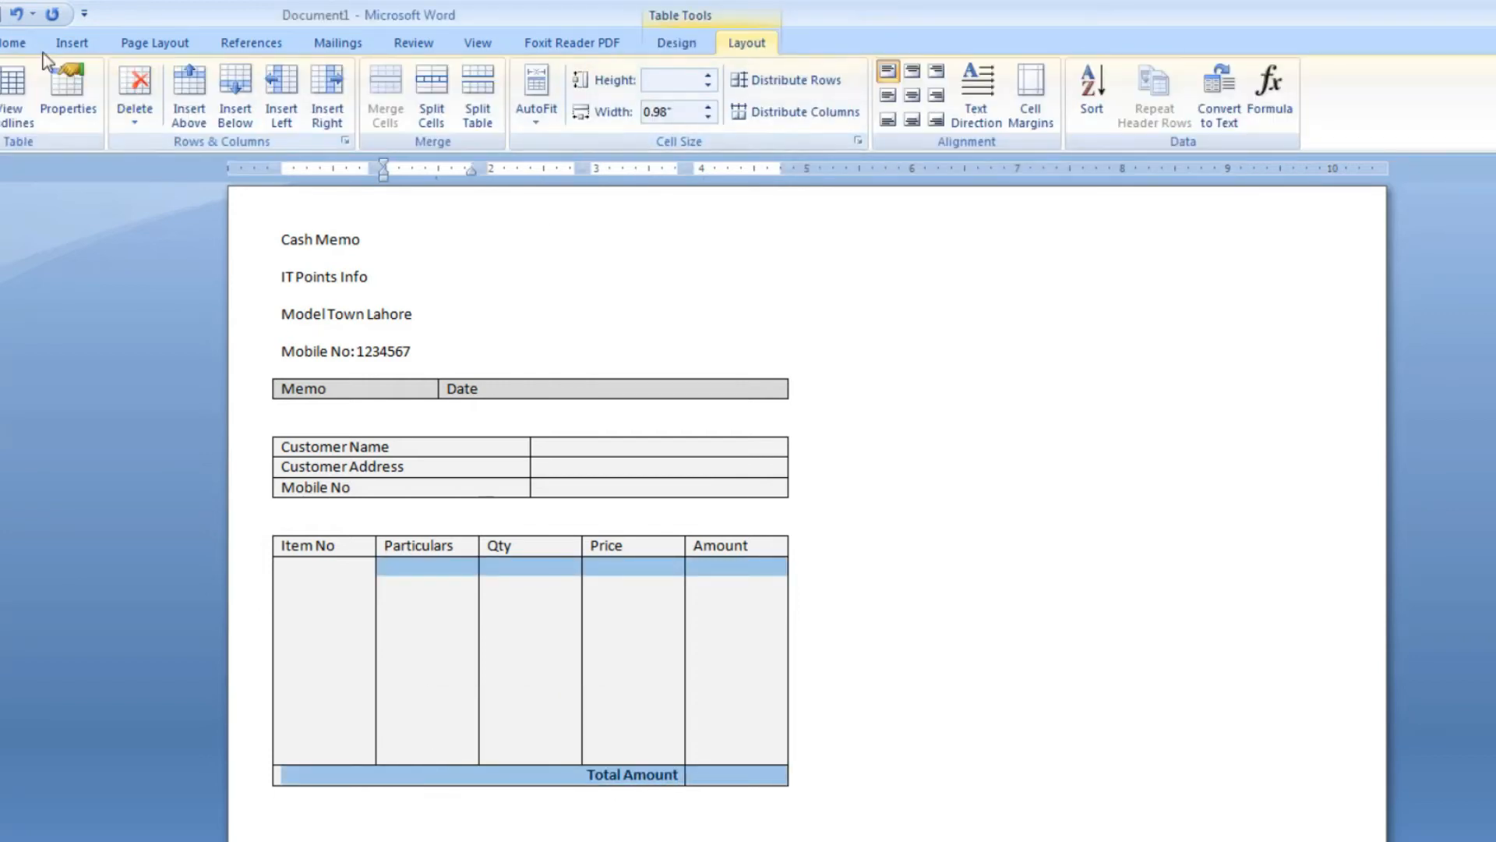
left_click(22, 43)
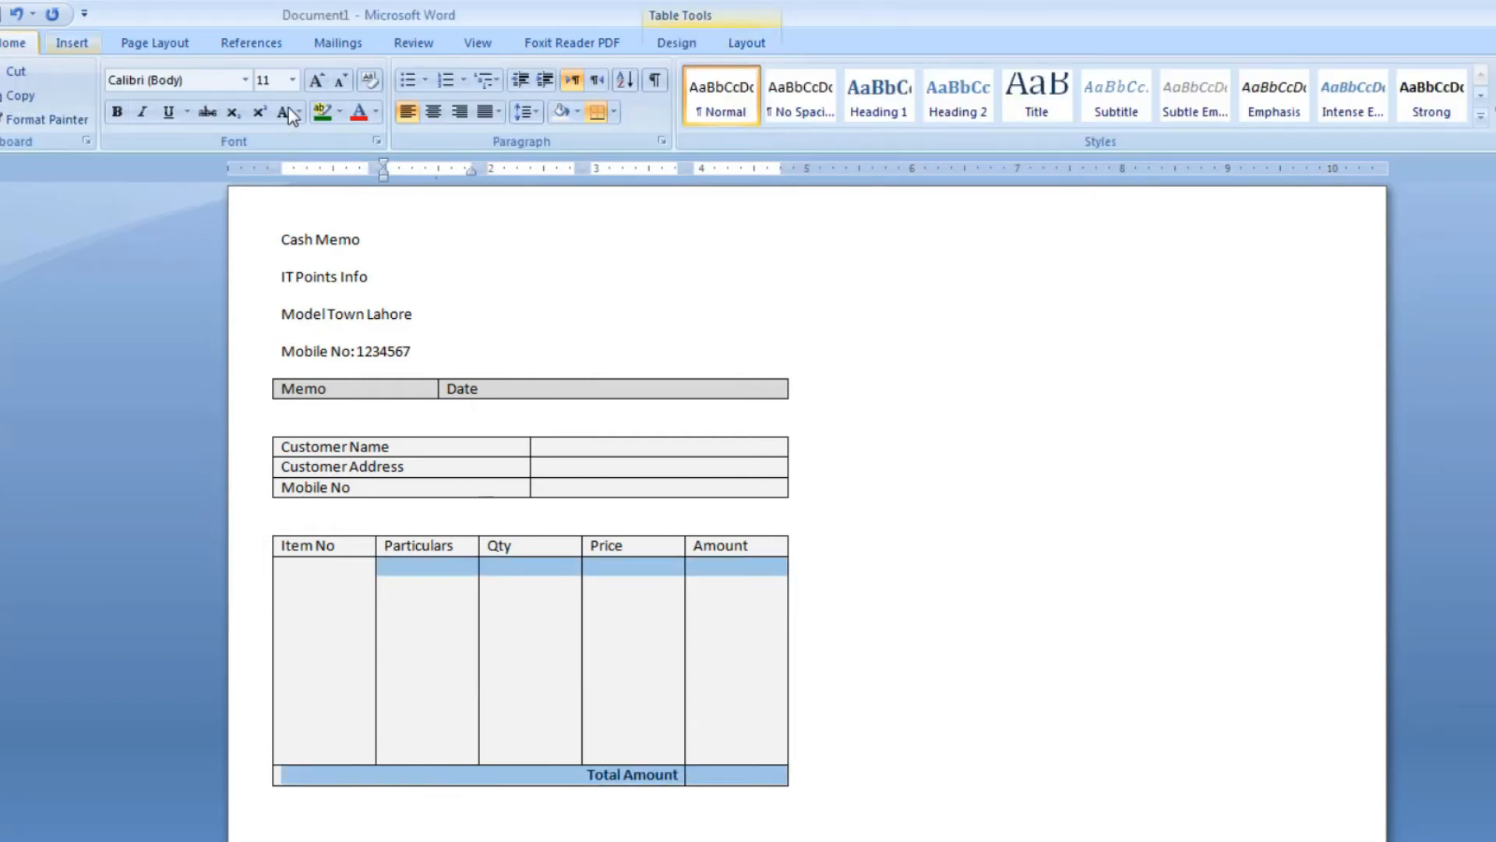
left_click(576, 114)
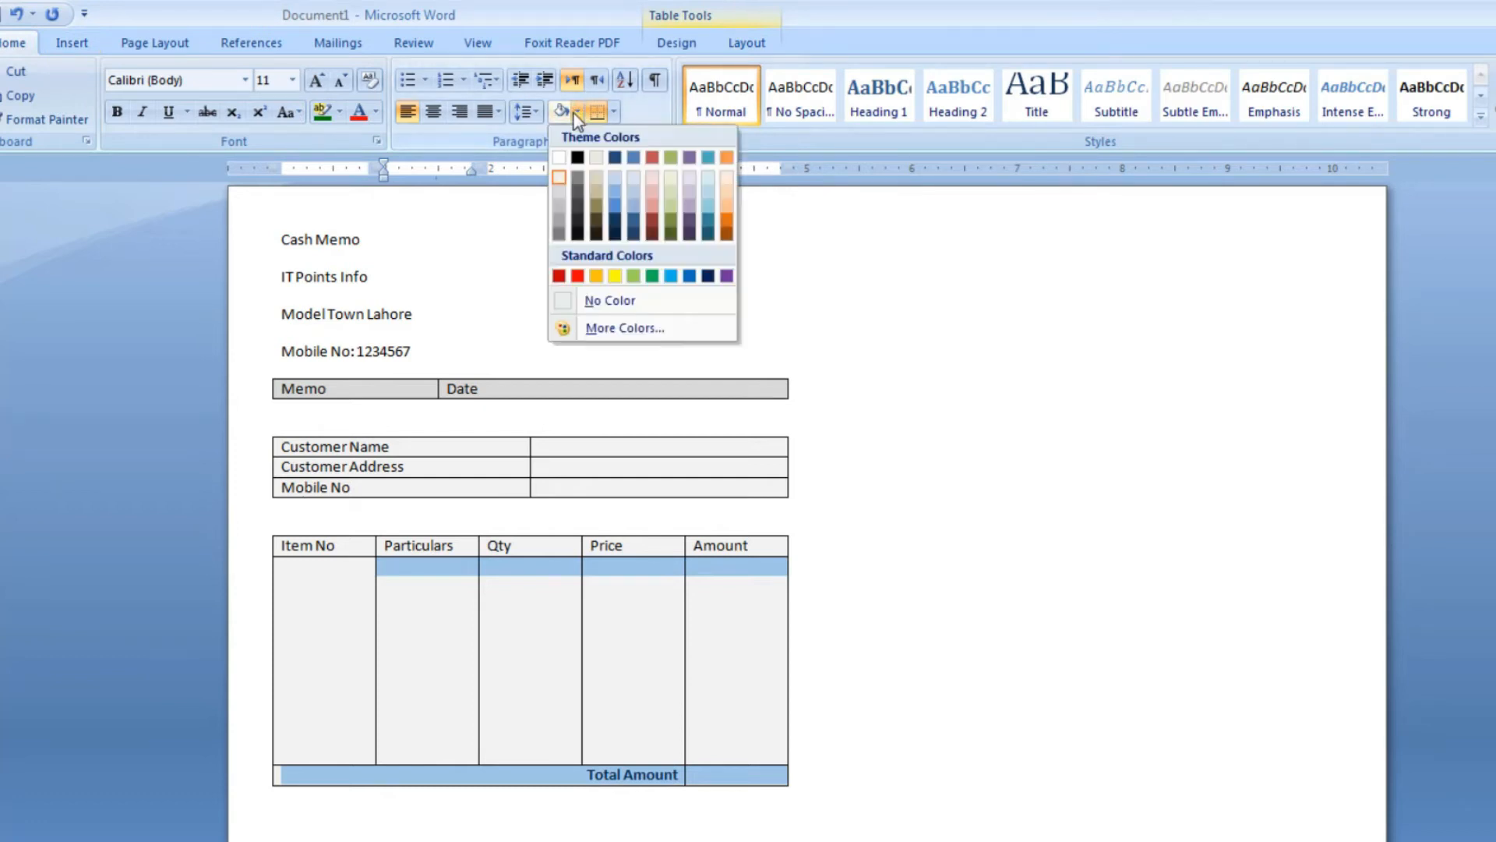
left_click(559, 160)
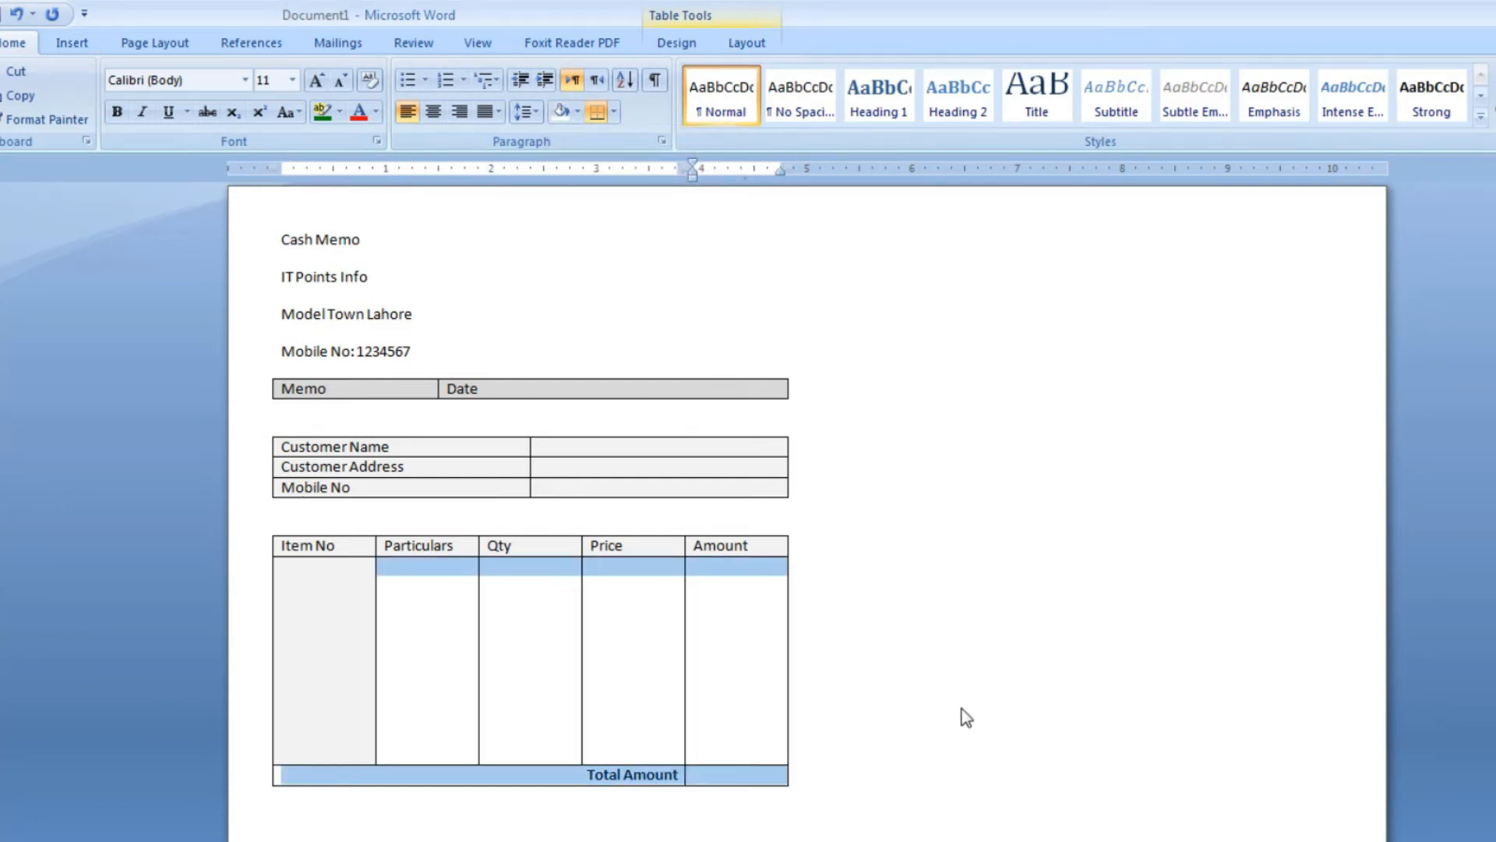
left_click(662, 836)
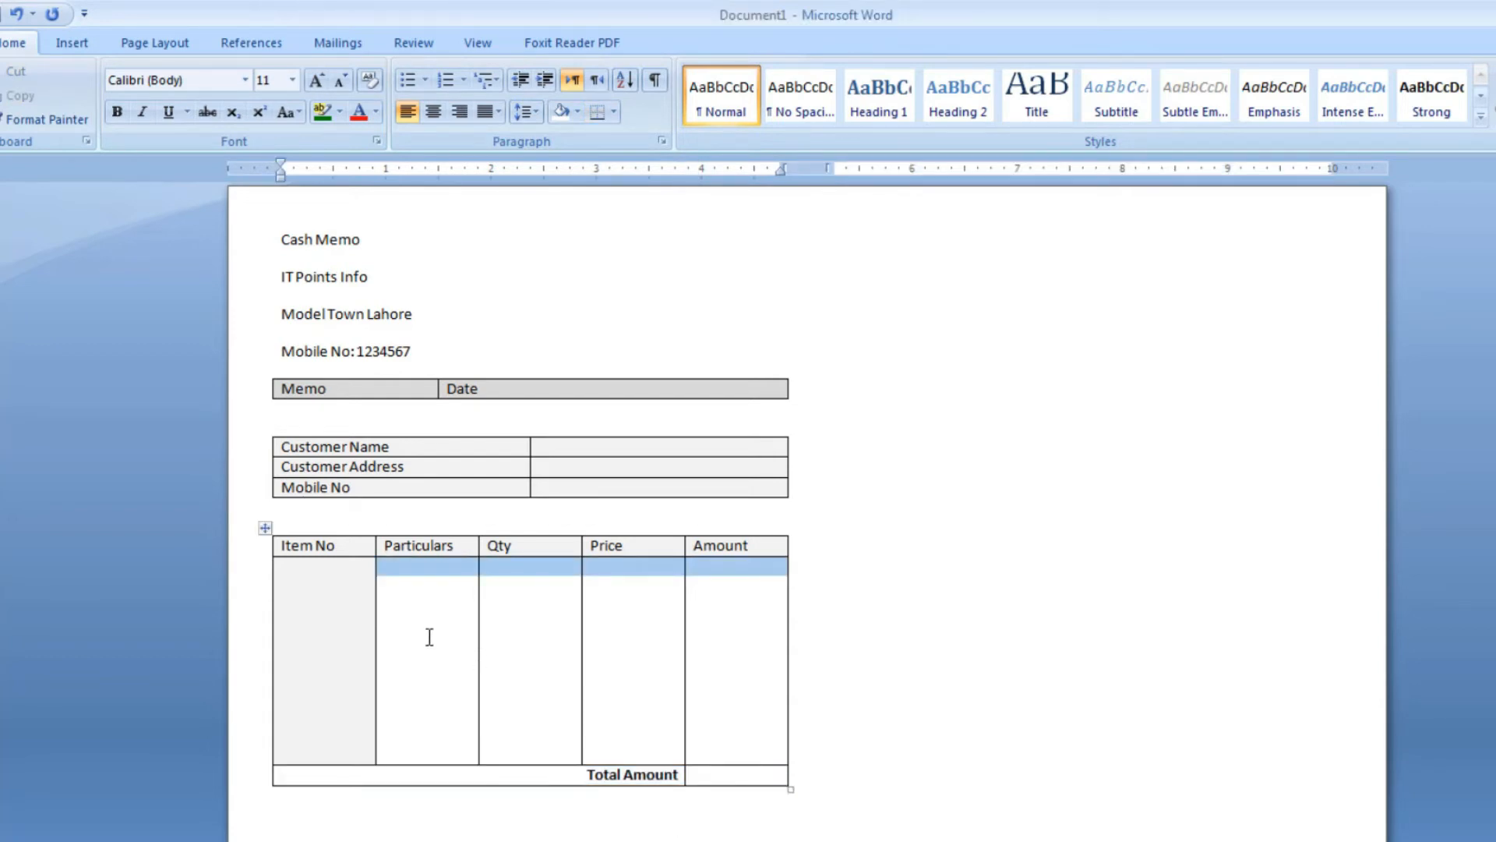
Shade the blank cells under Particulars, Qty, Price and Amount in the lightest theme grey
left_click(432, 701)
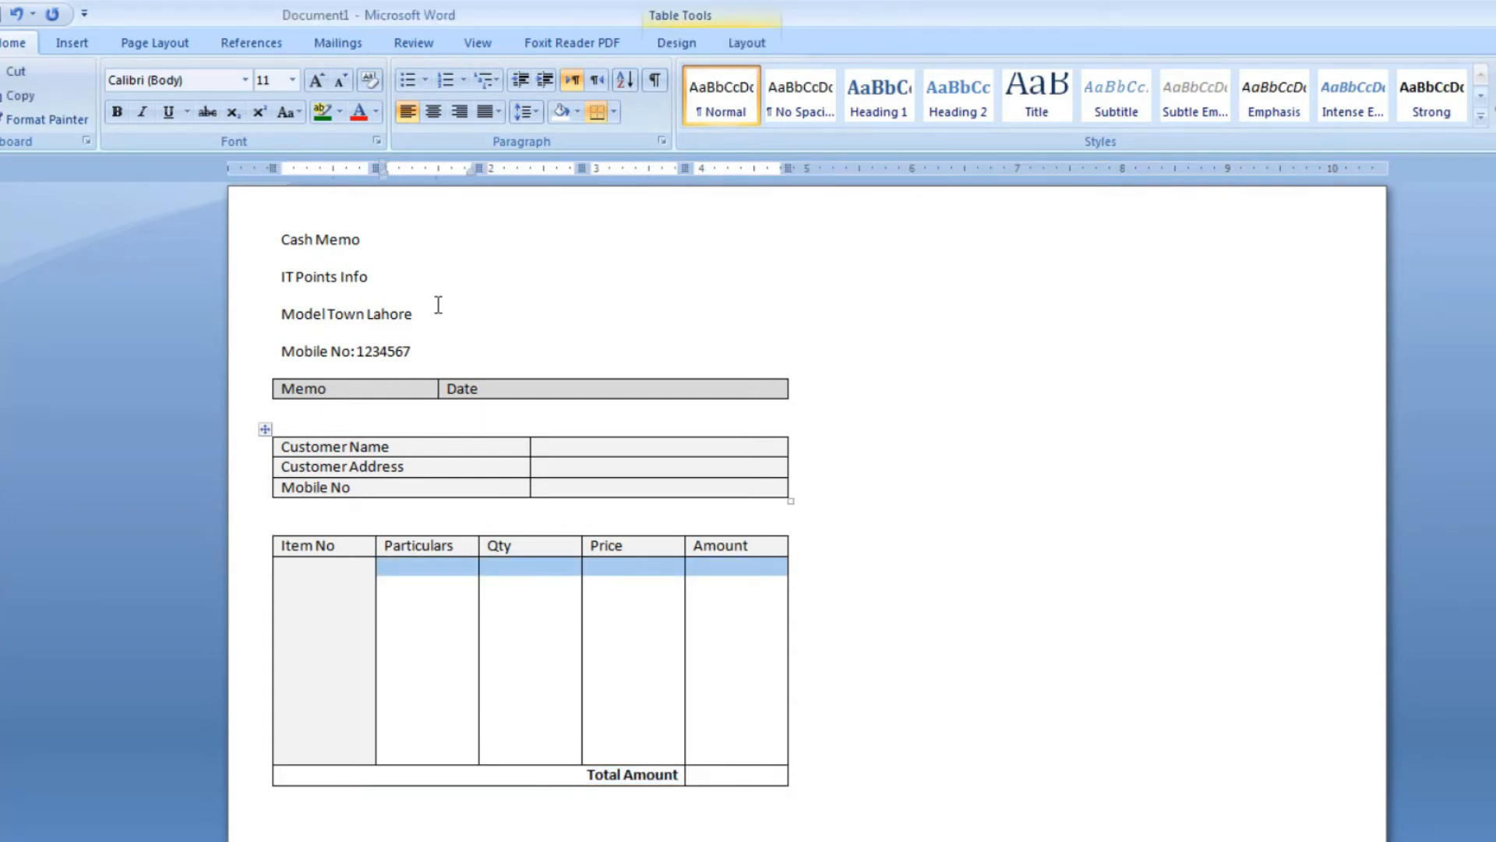
left_click(577, 112)
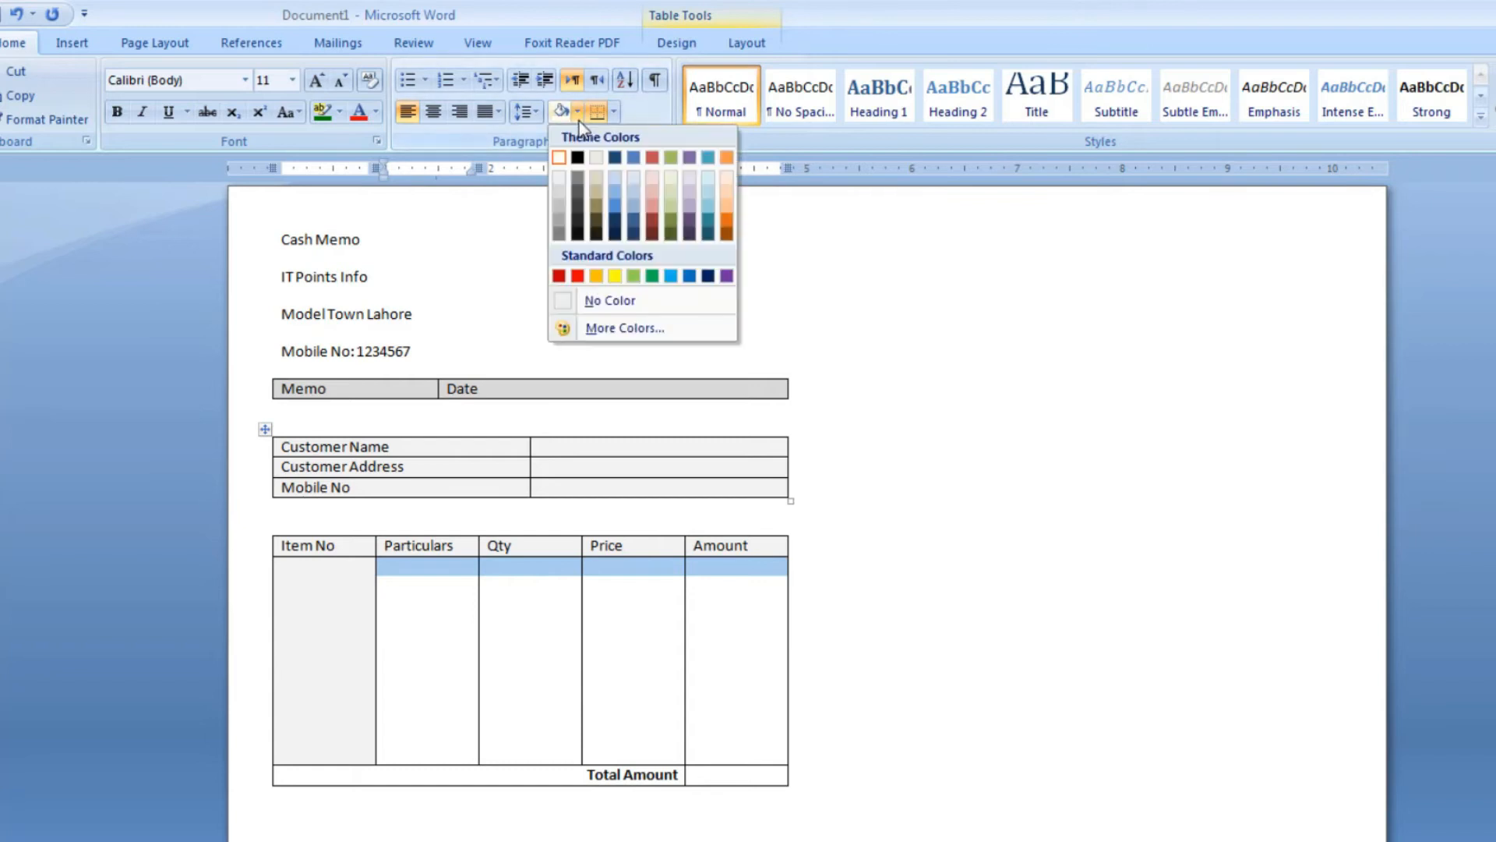
left_click(559, 183)
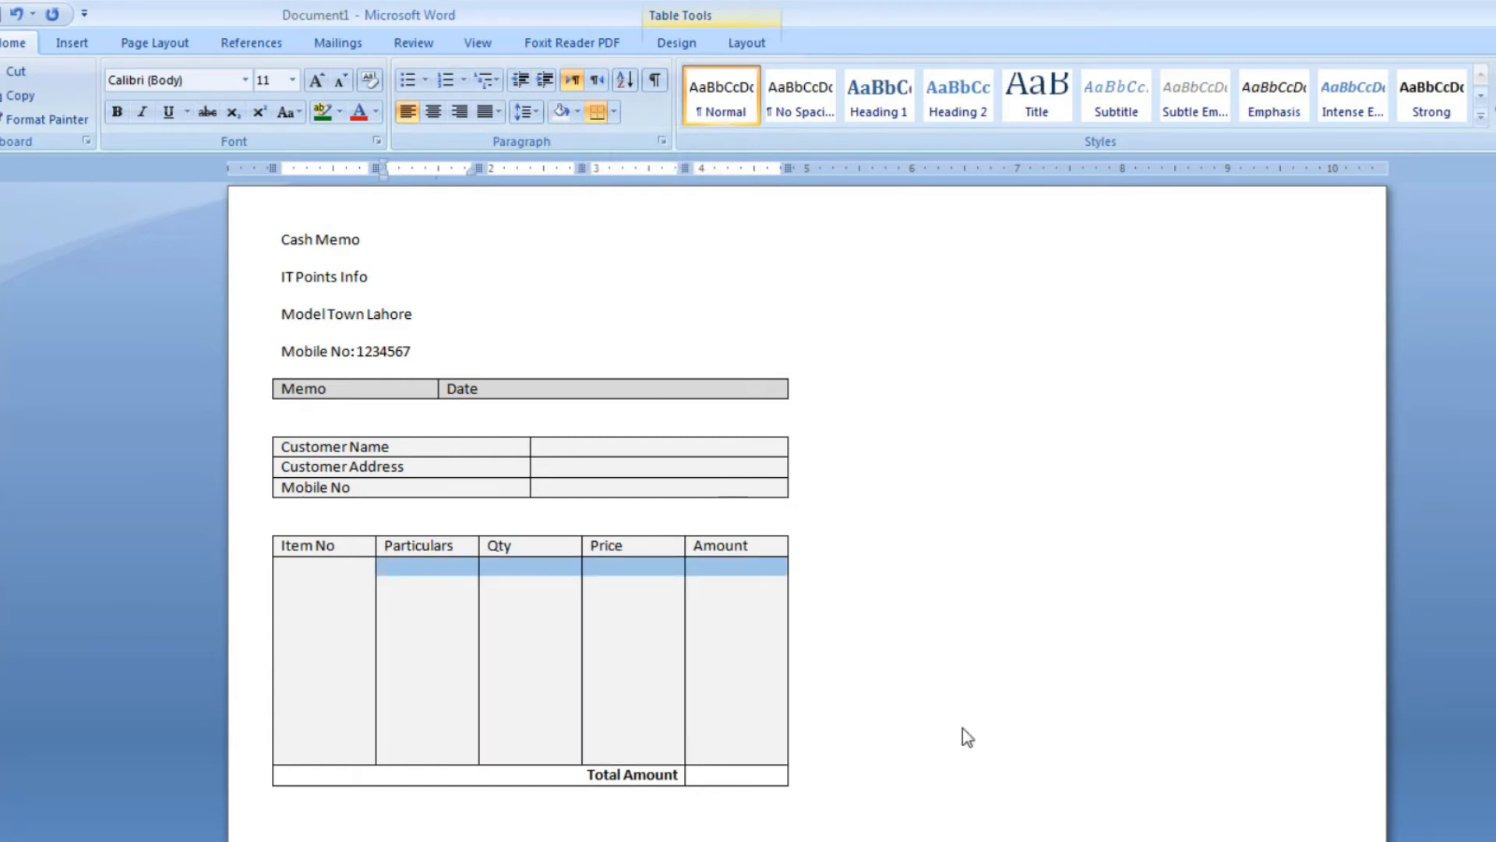
Insert a two-column, one-row table below the items table and enter "Amount In Word" in its first cell
left_click(776, 826)
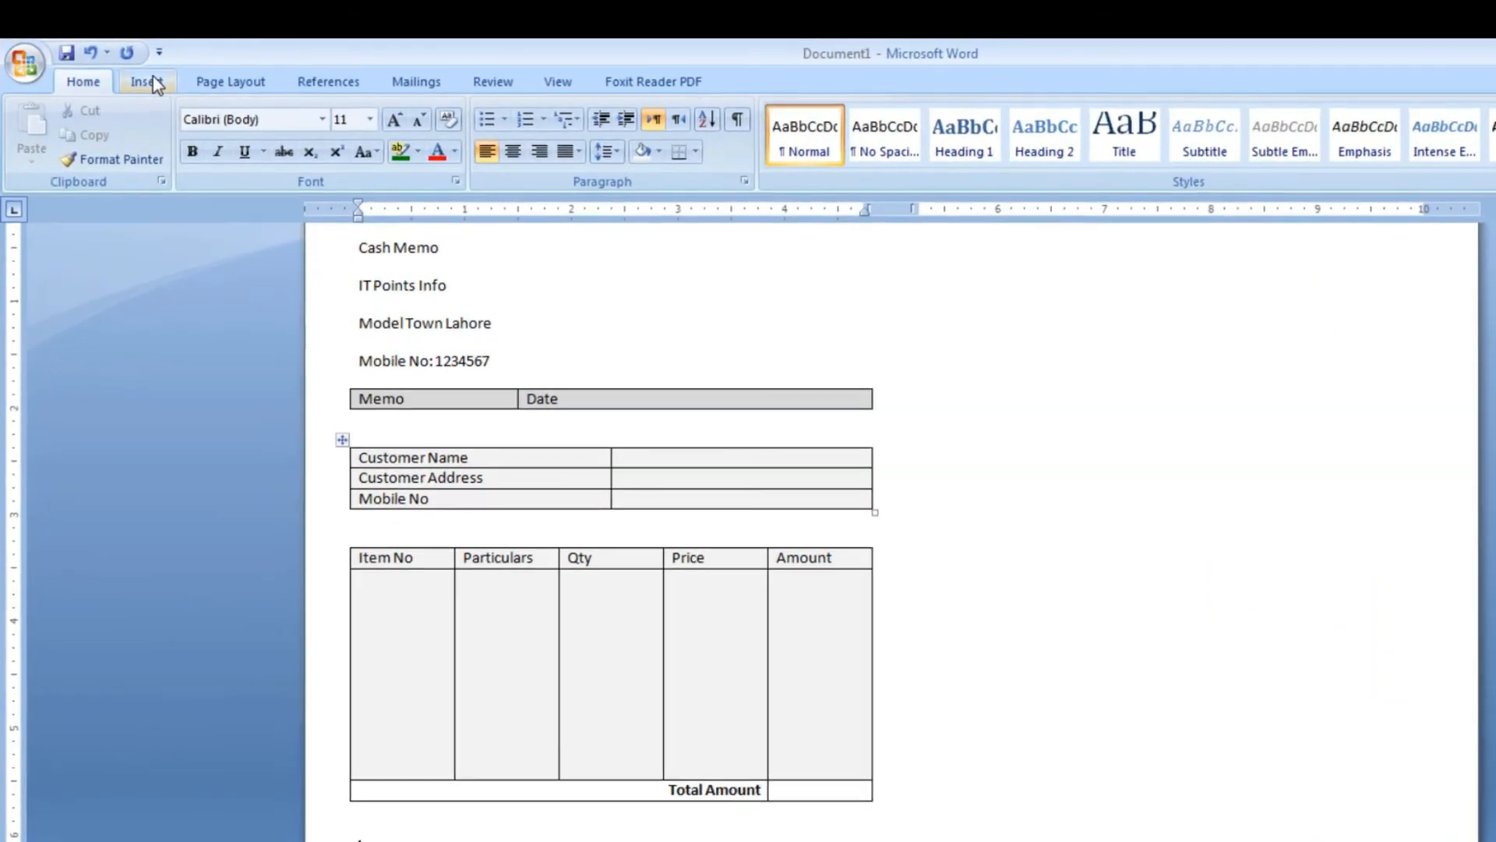
left_click(152, 74)
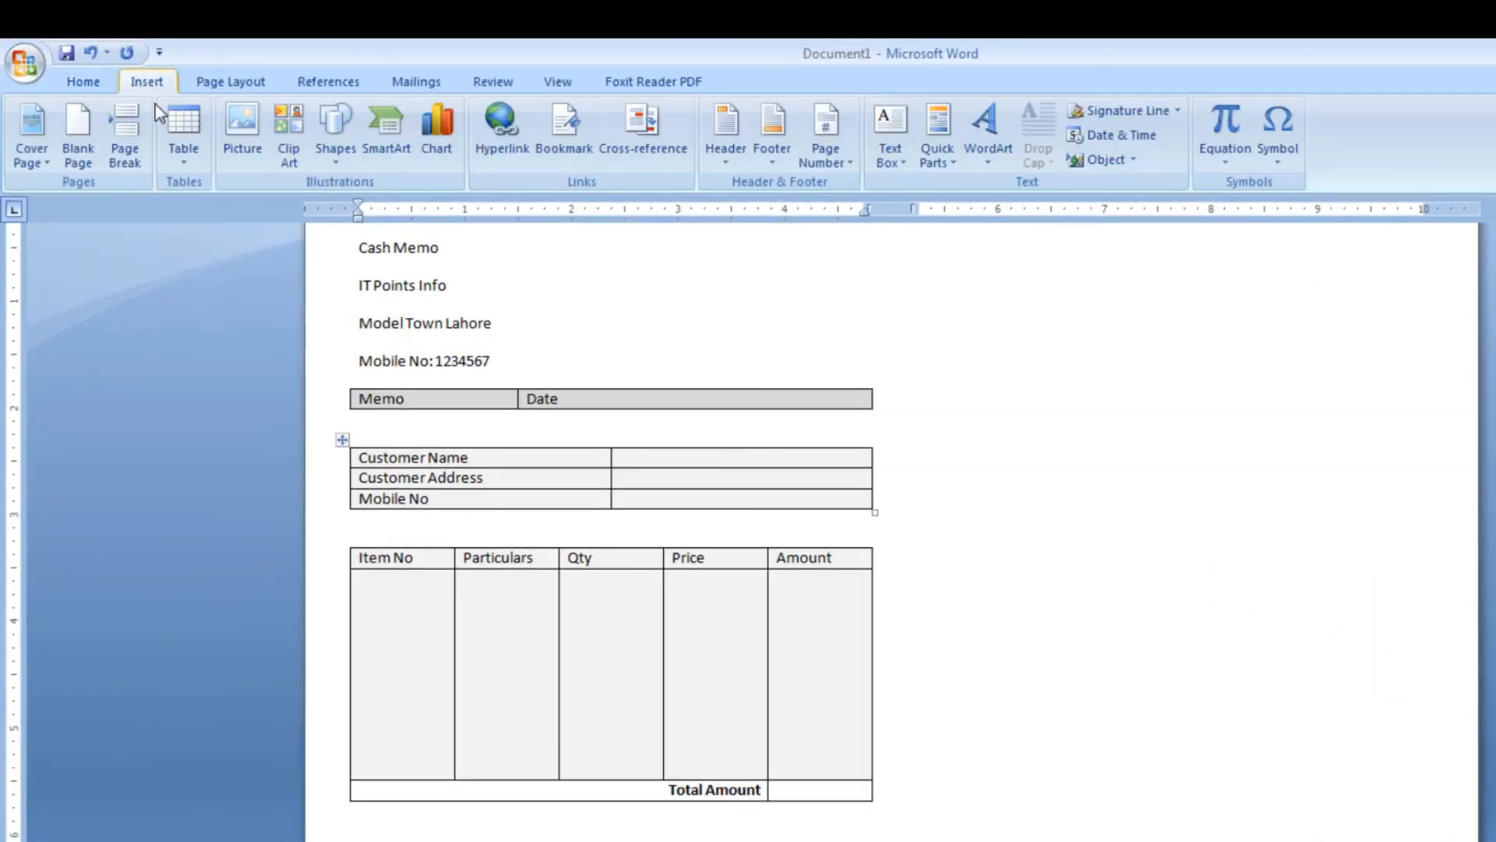
left_click(181, 152)
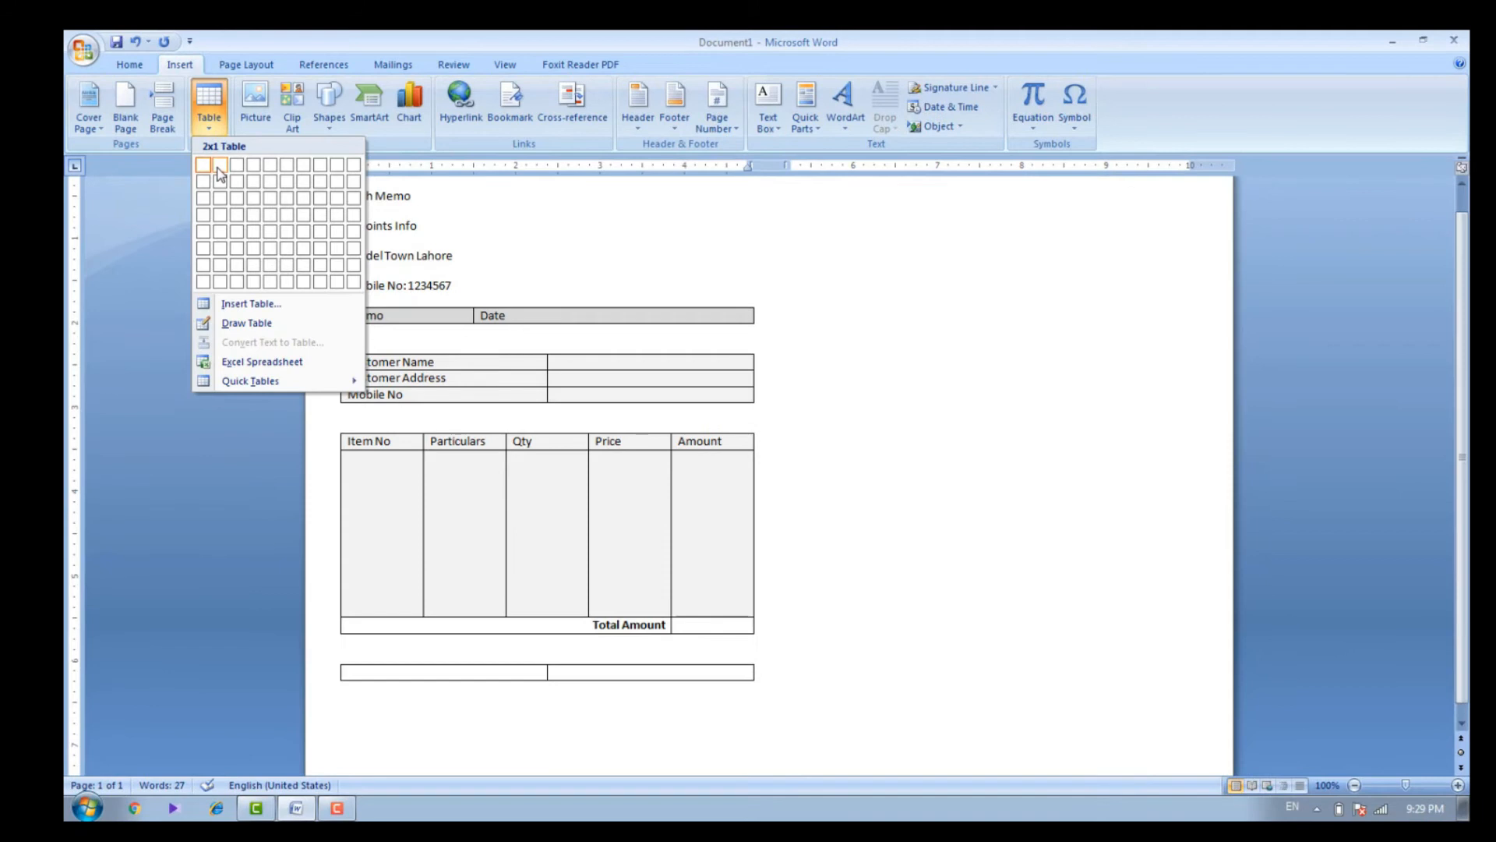
left_click(219, 166)
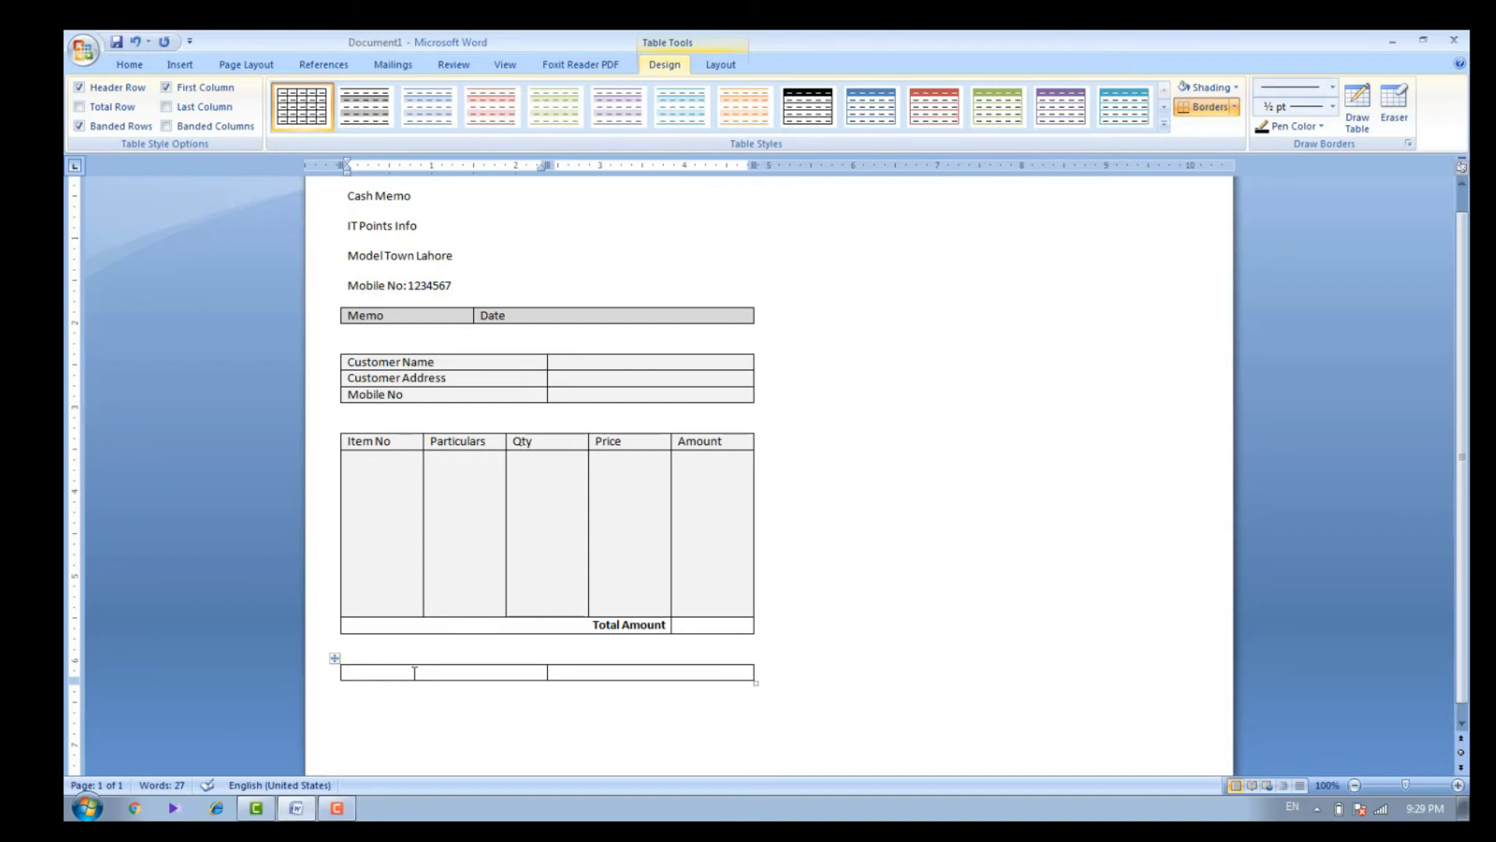
type("Amount In Word")
Shade both cells of the Amount In Word table in the lightest theme grey
left_click_drag(576, 672, 485, 666)
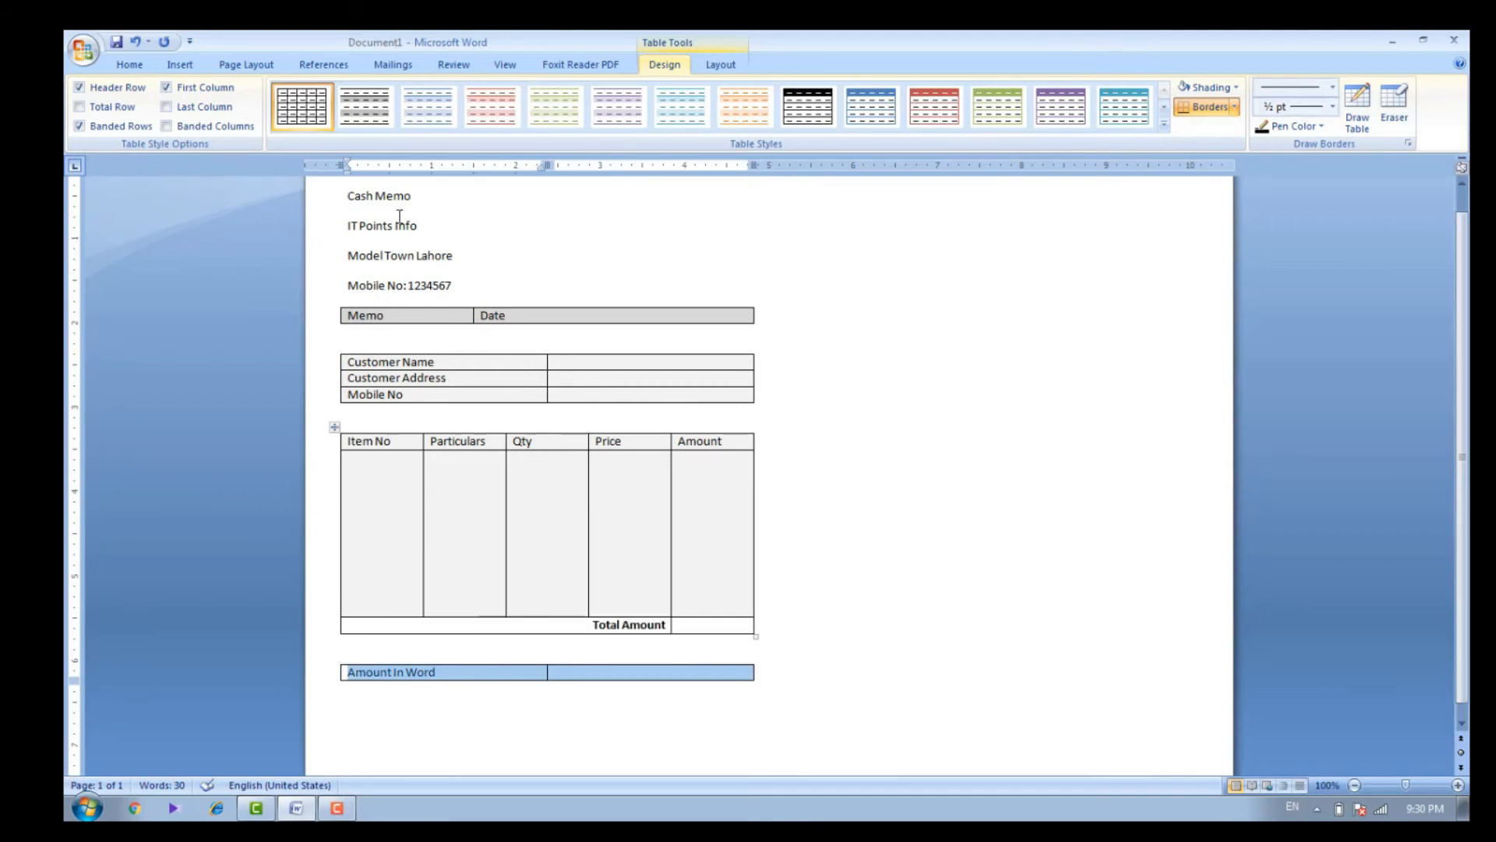
left_click(146, 68)
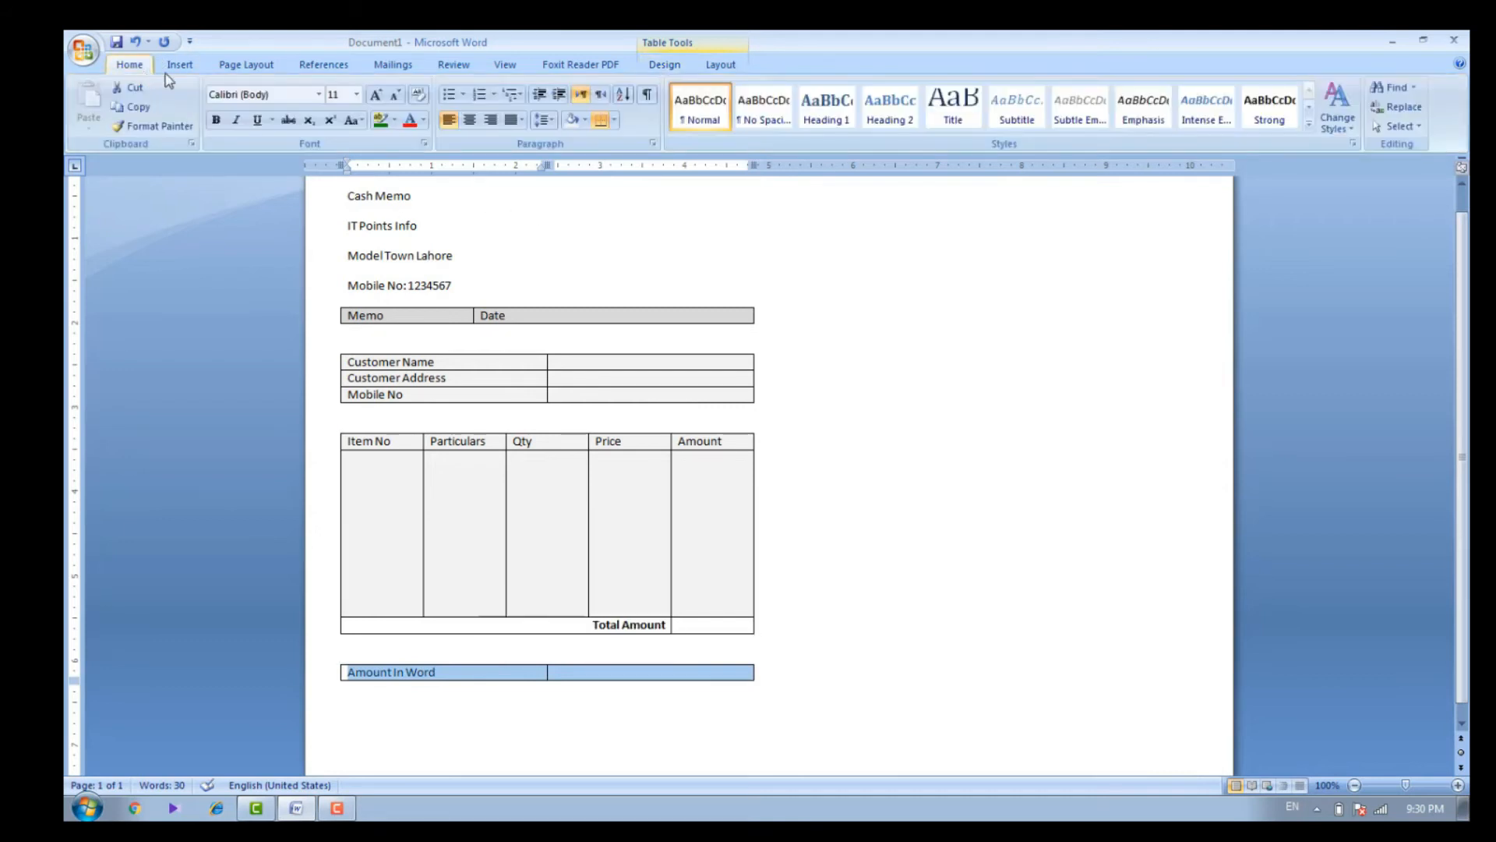
left_click(585, 121)
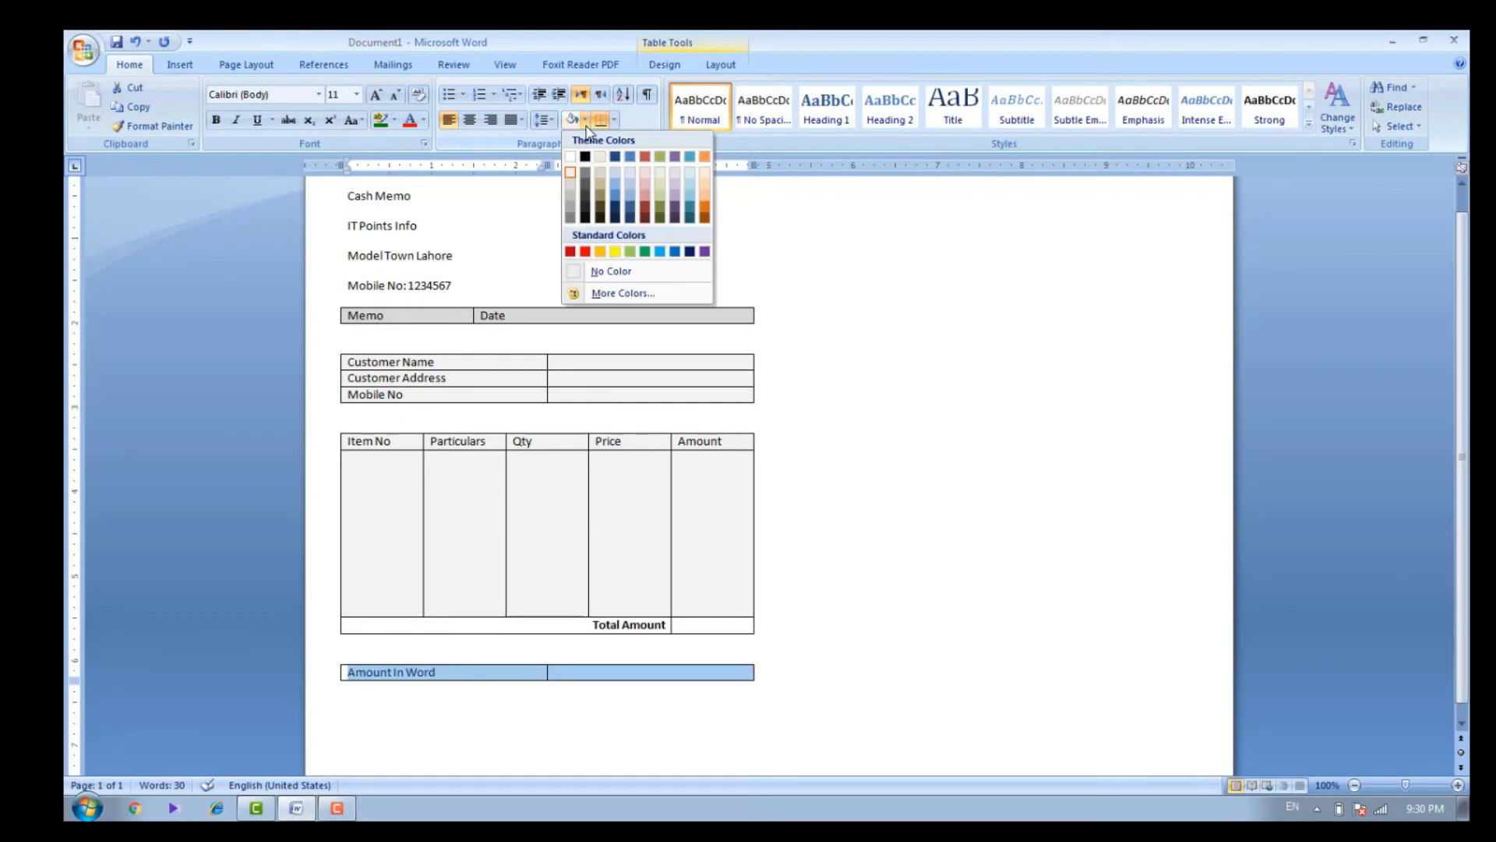
left_click(570, 181)
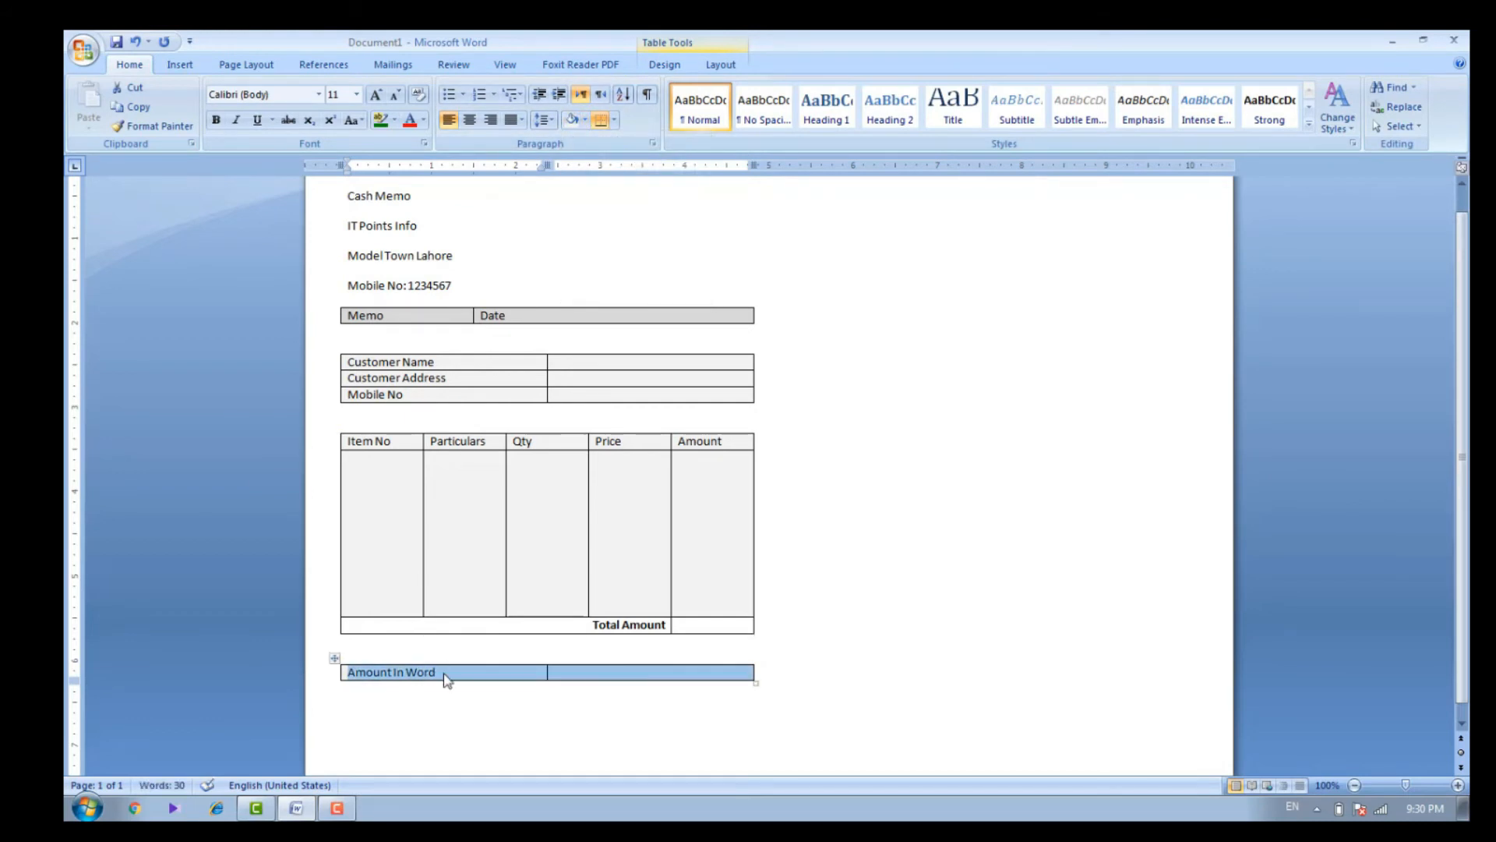
Make the "Amount In Word" text bold and narrow its column so the blank cell beside it gets wider
key("ctrl+b")
left_click(489, 722)
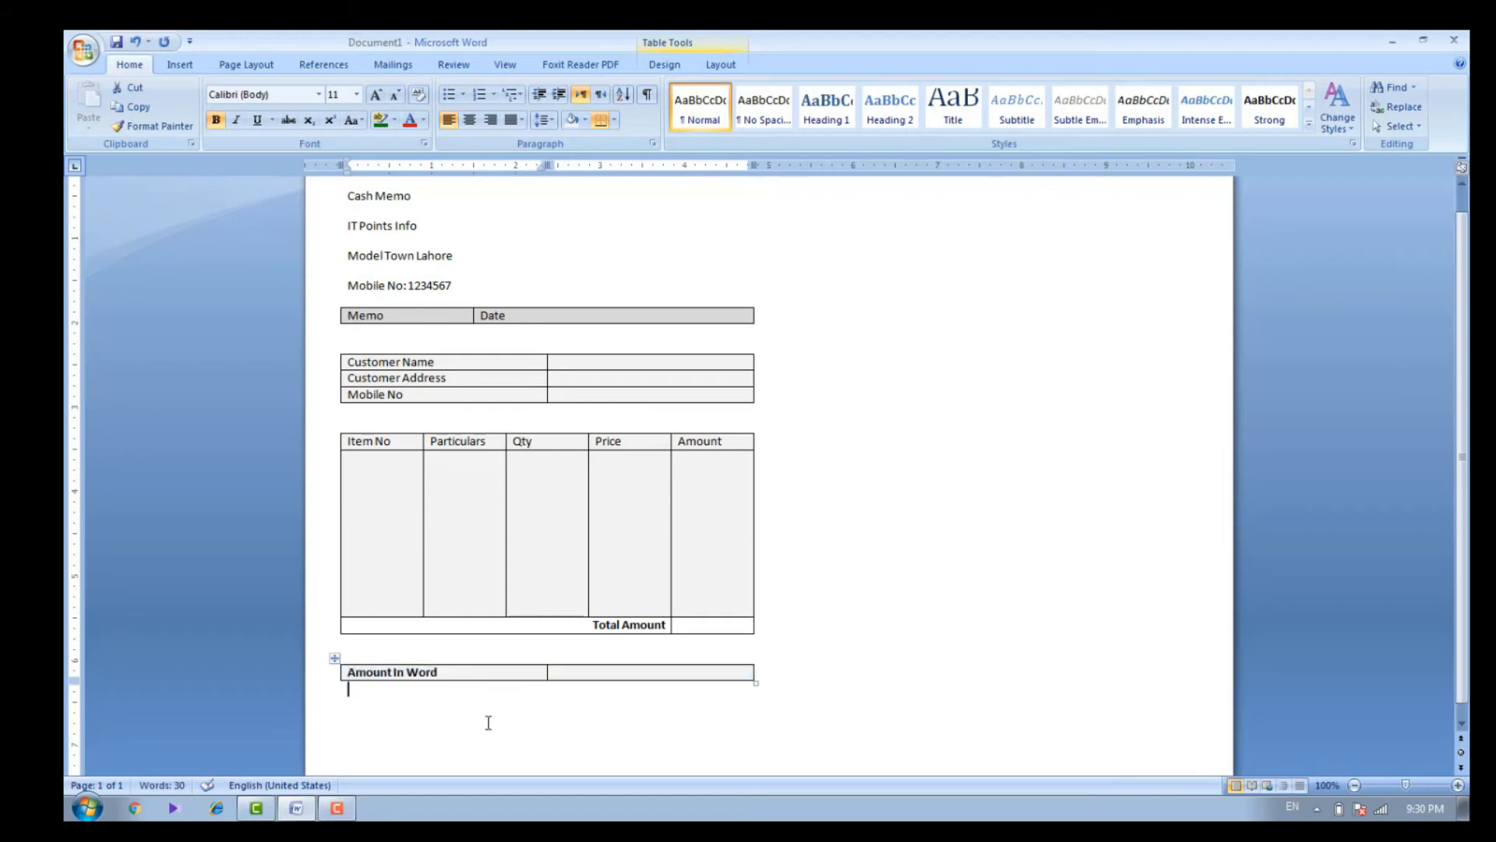
left_click(609, 676)
left_click_drag(550, 672, 501, 660)
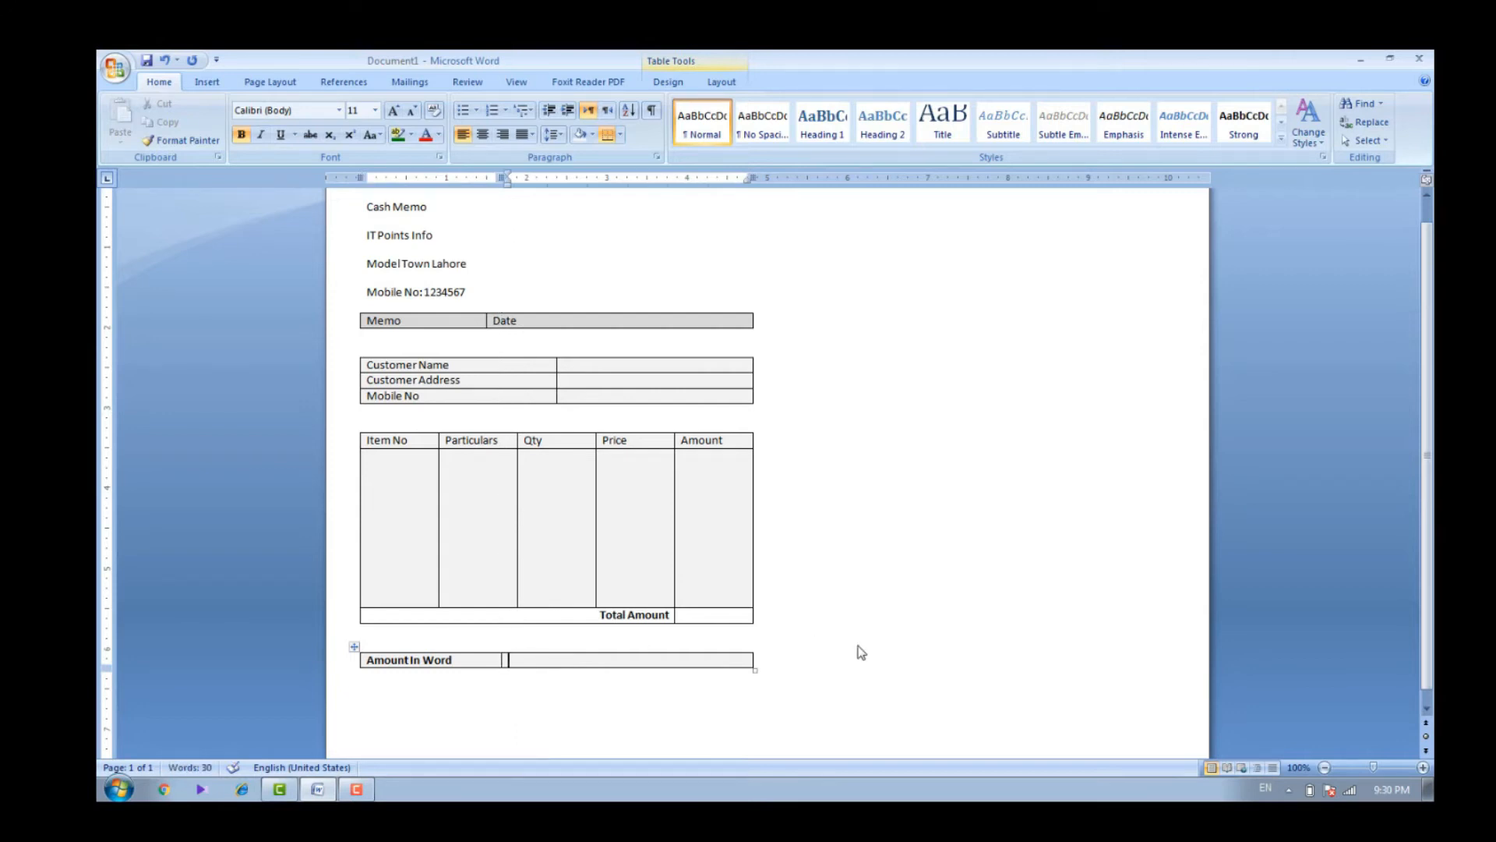
Set the line spacing of the four heading lines, from Cash Memo to Mobile No, to 1.0
left_click_drag(1426, 460, 1427, 477)
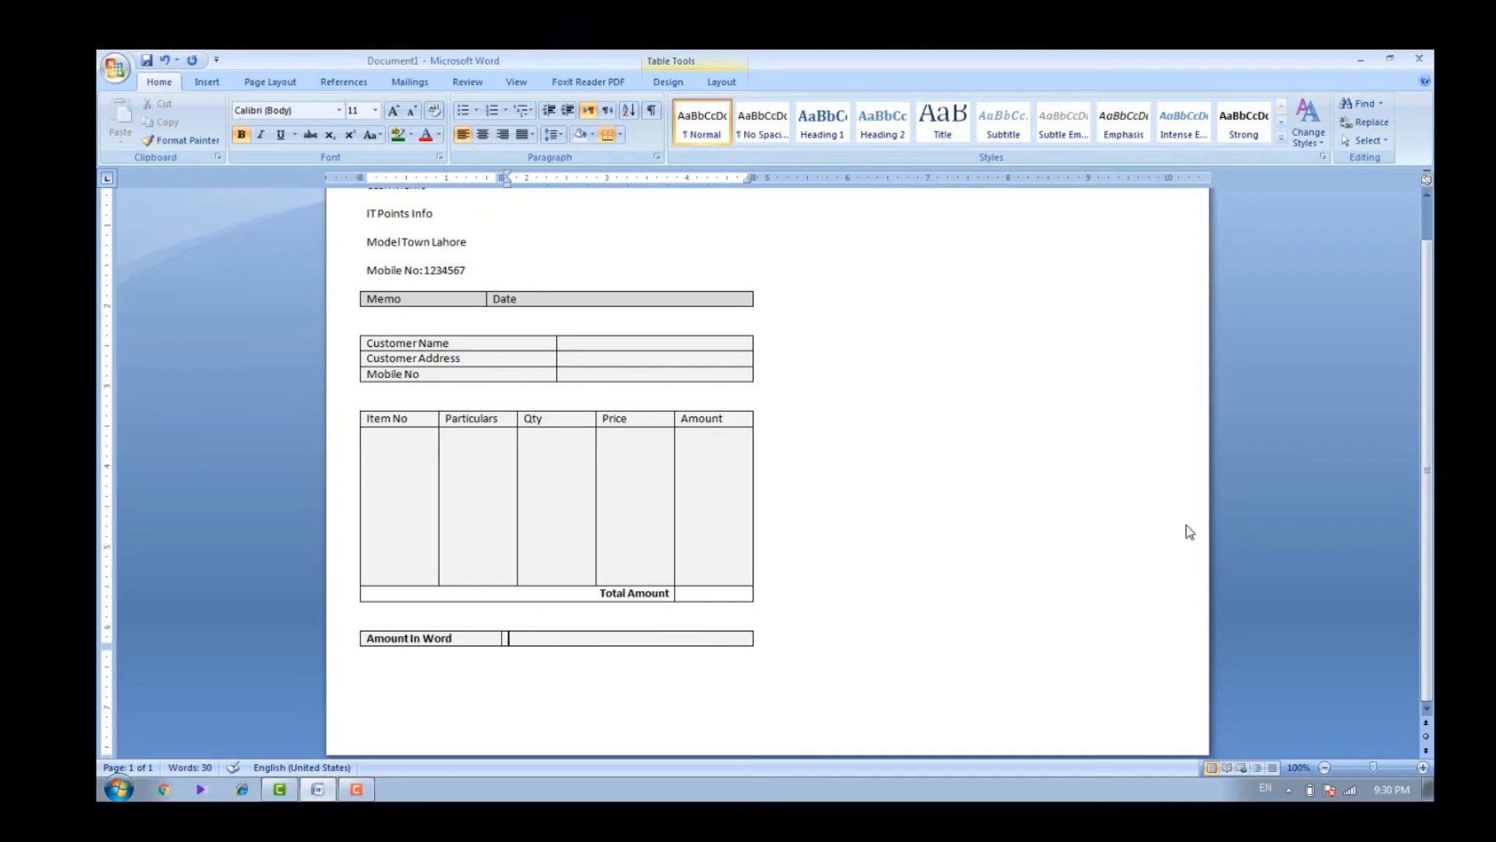
left_click_drag(1428, 451, 1429, 387)
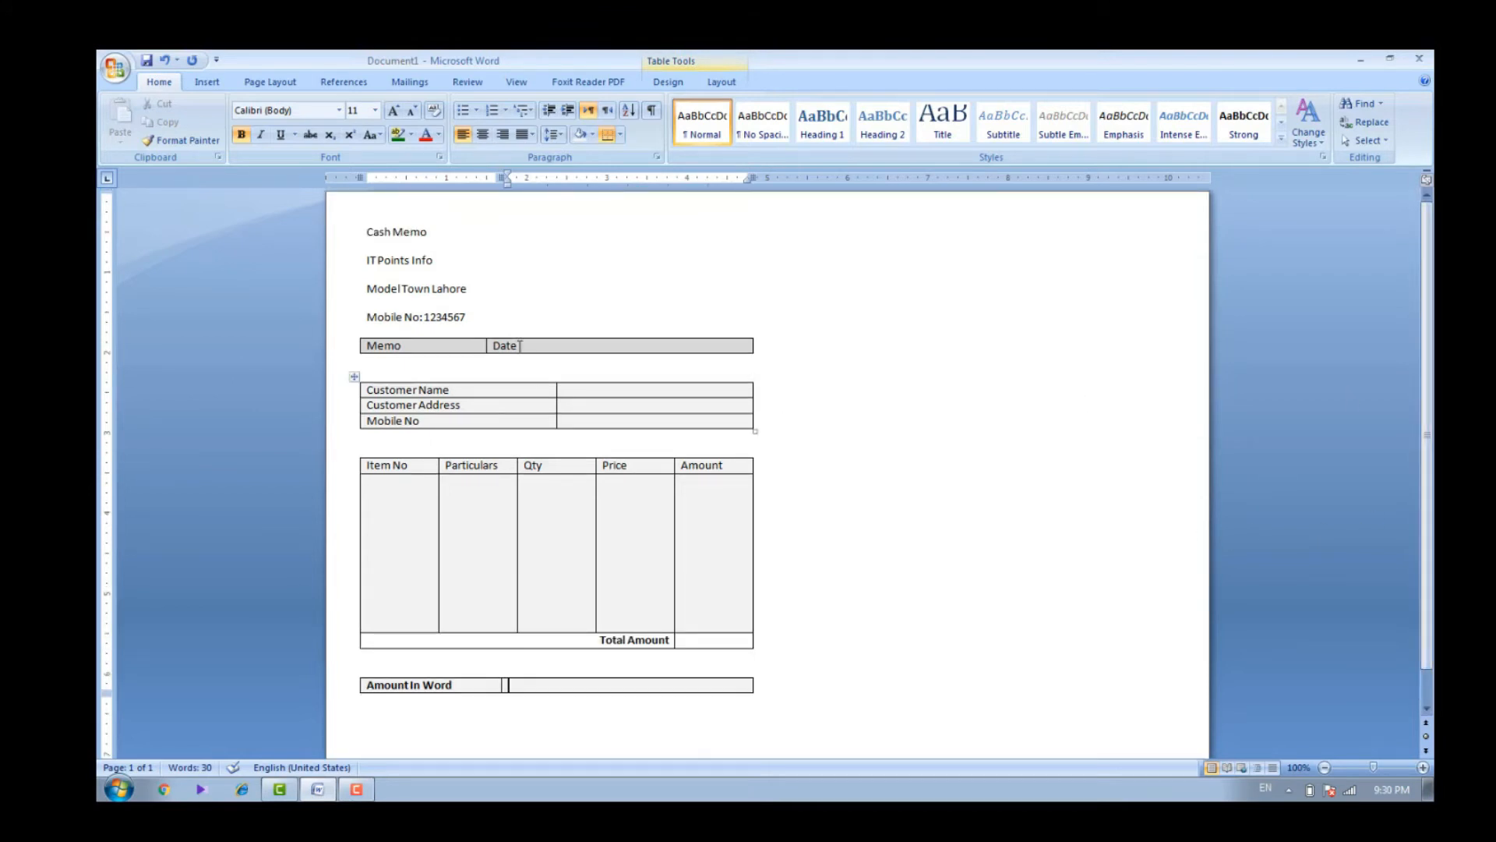
left_click_drag(467, 318, 385, 298)
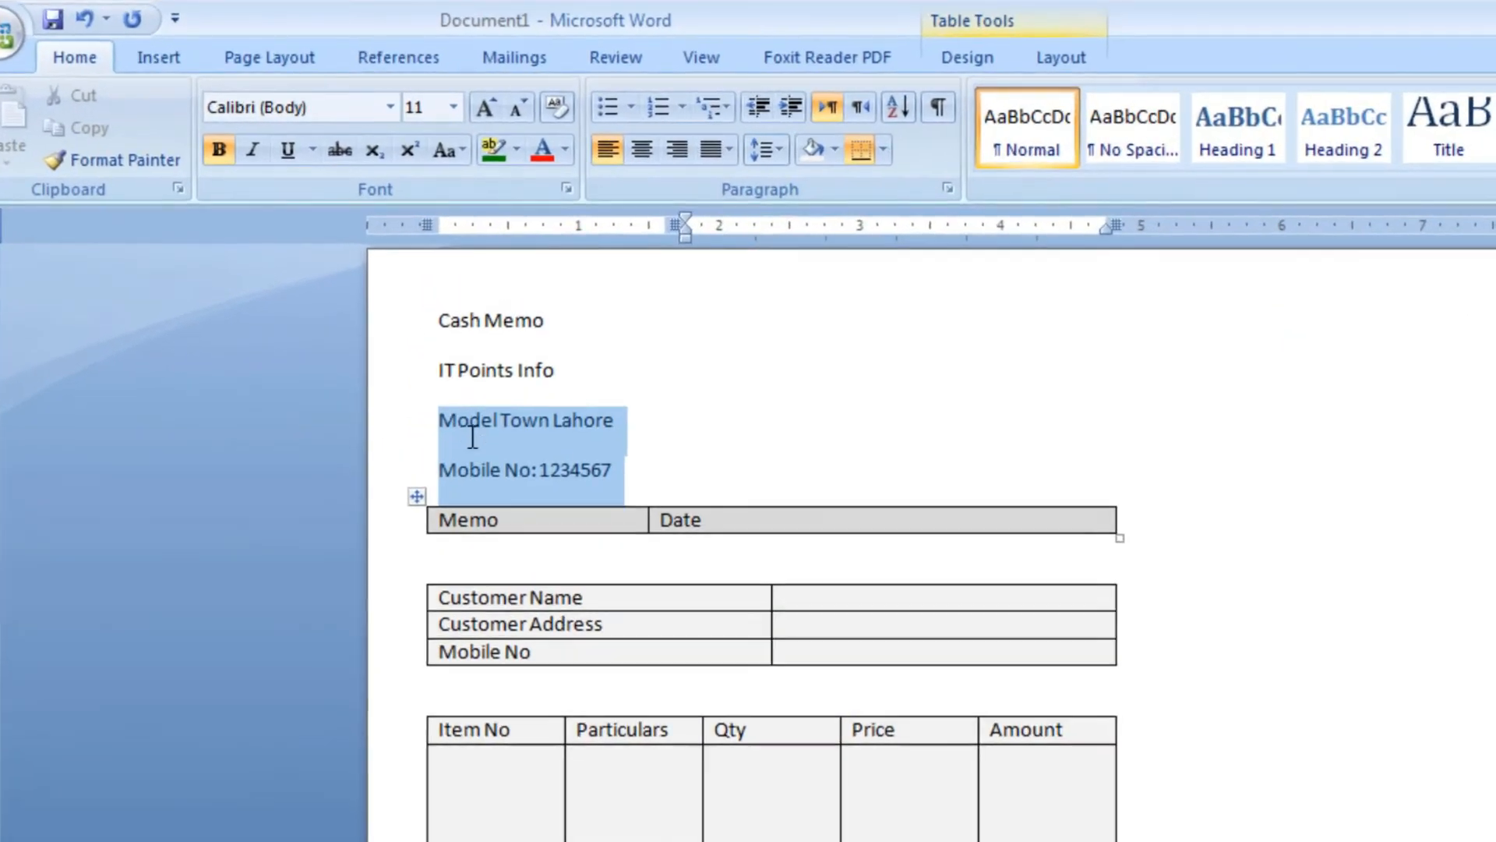
left_click_drag(473, 436, 440, 342)
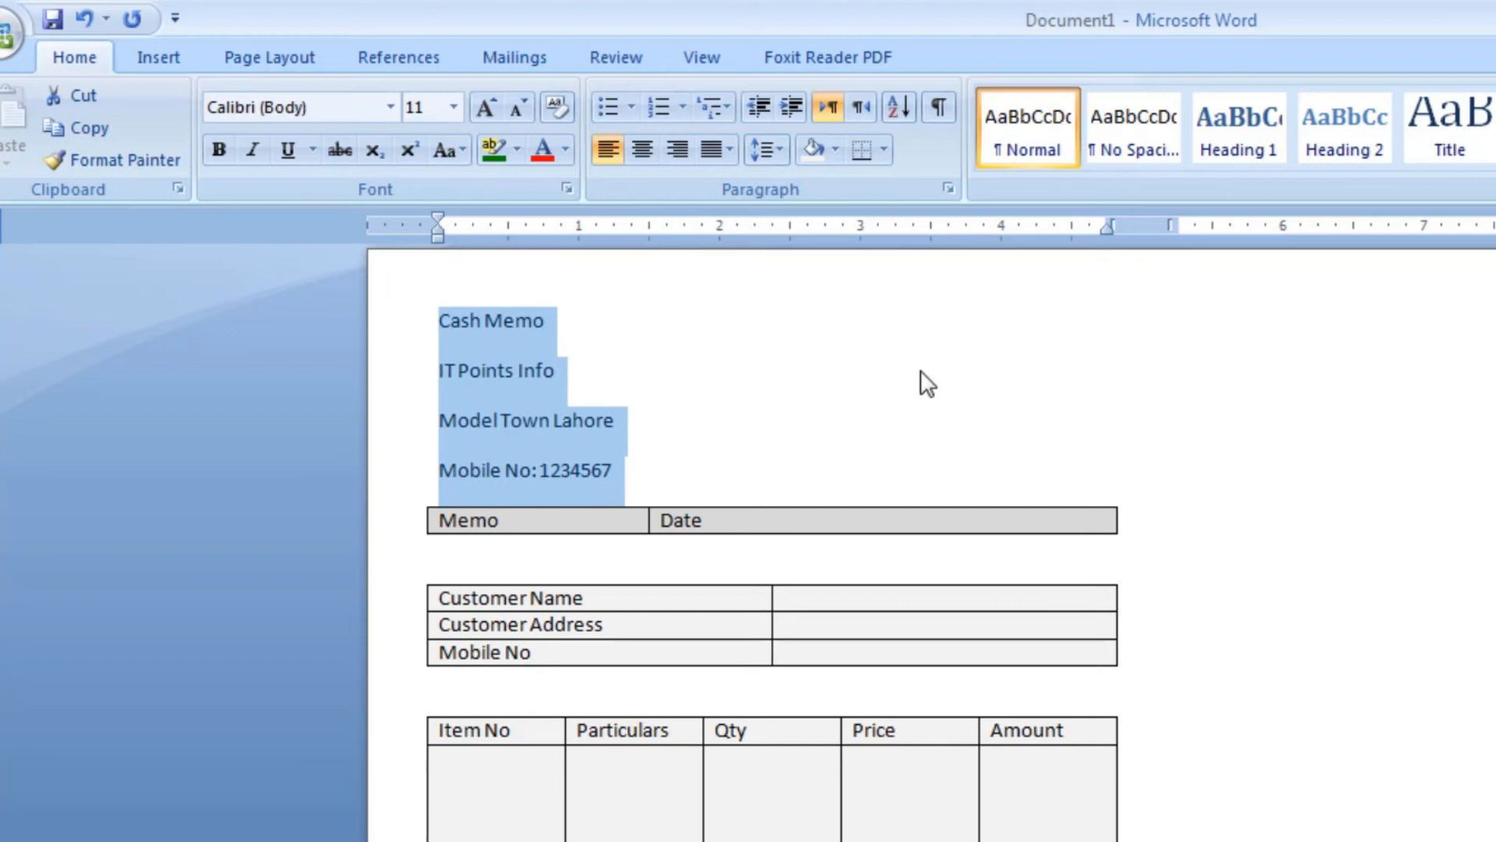
left_click(778, 152)
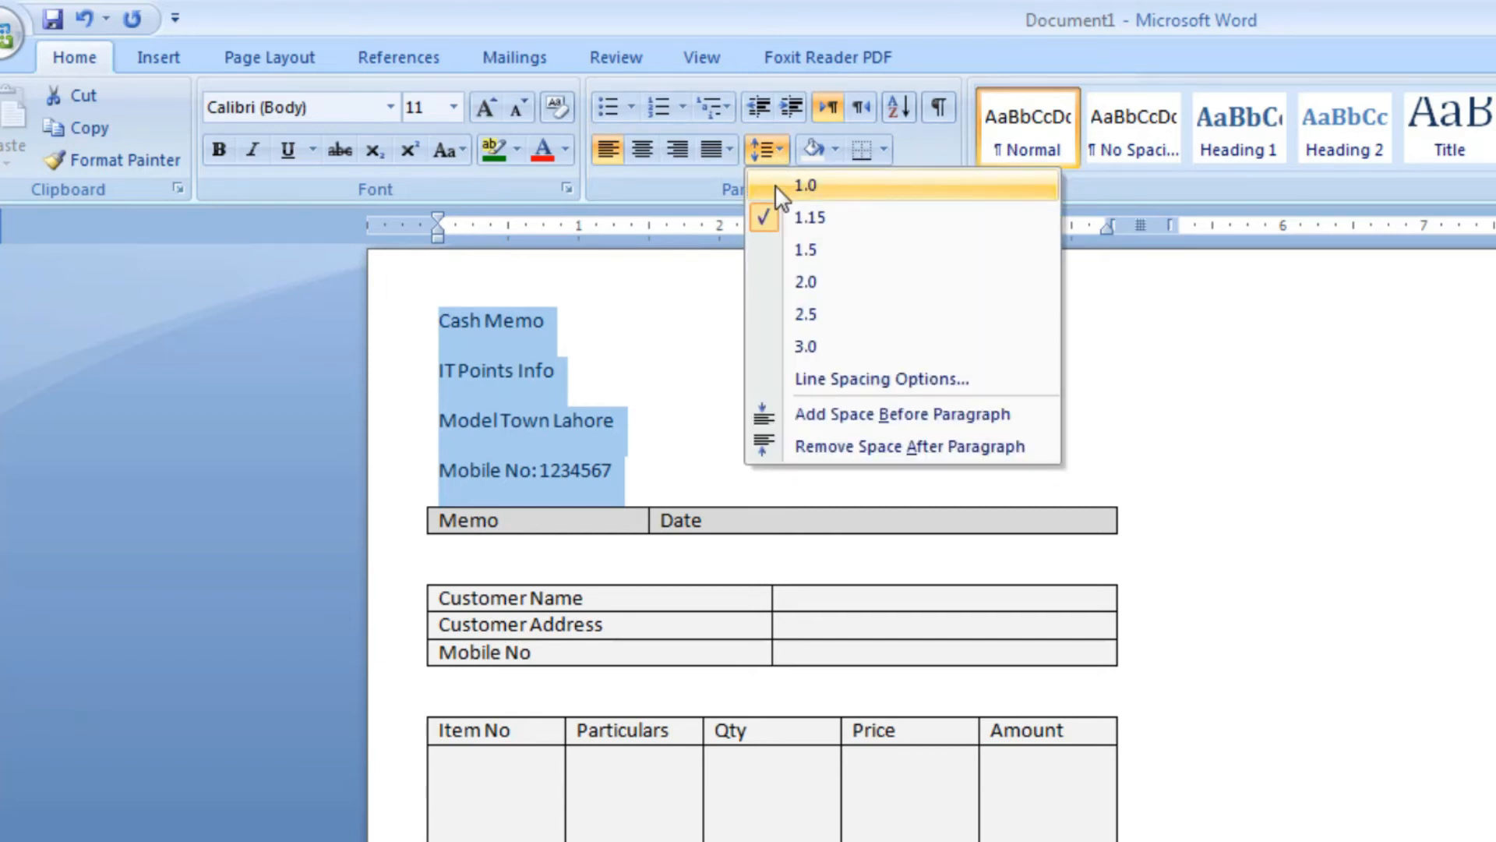
left_click(775, 185)
Remove the space after the four heading paragraphs and center them
left_click(781, 151)
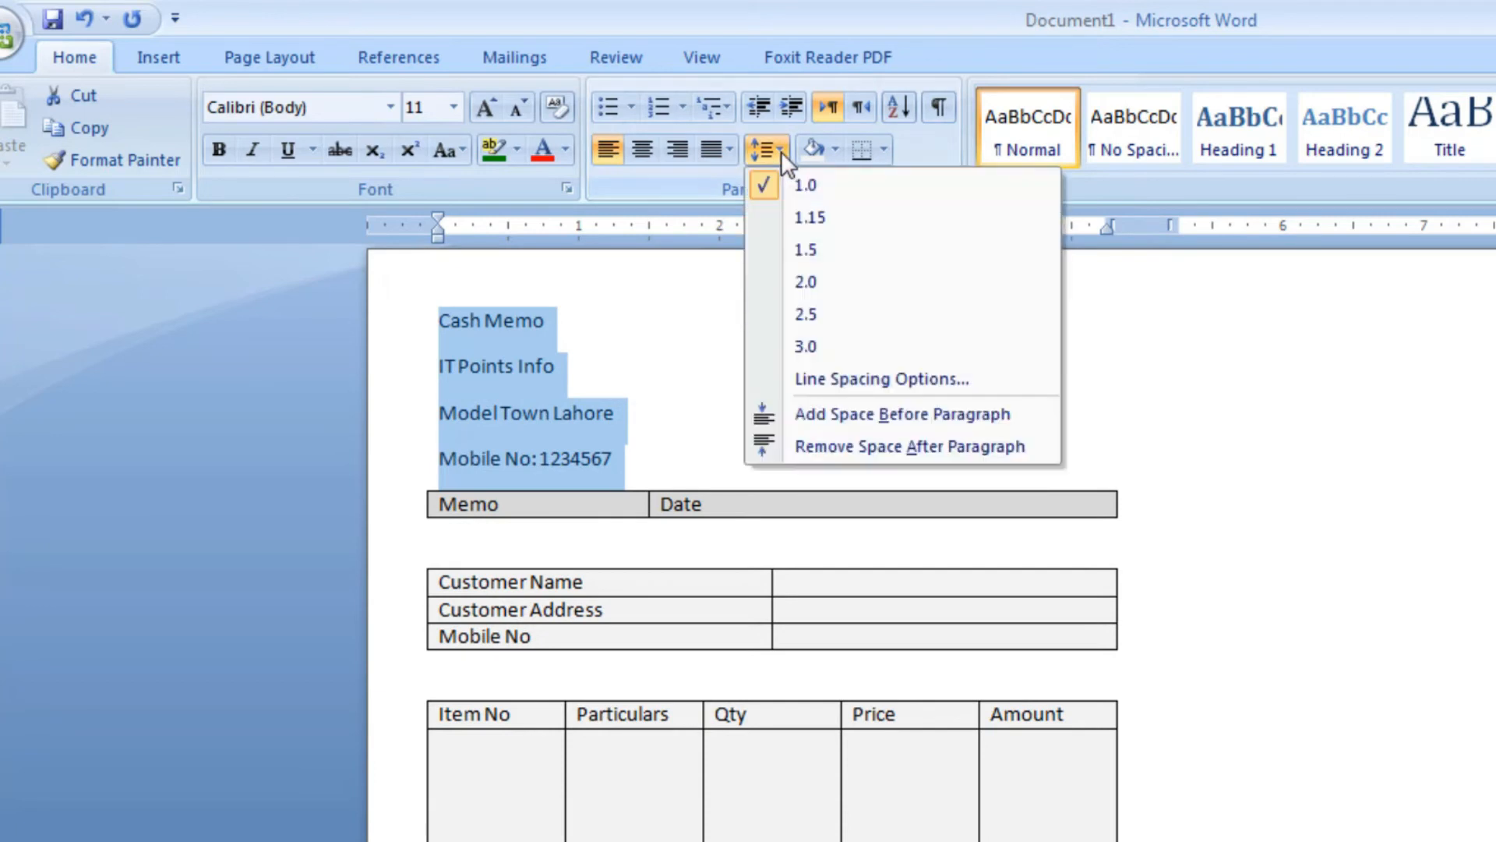
left_click(793, 445)
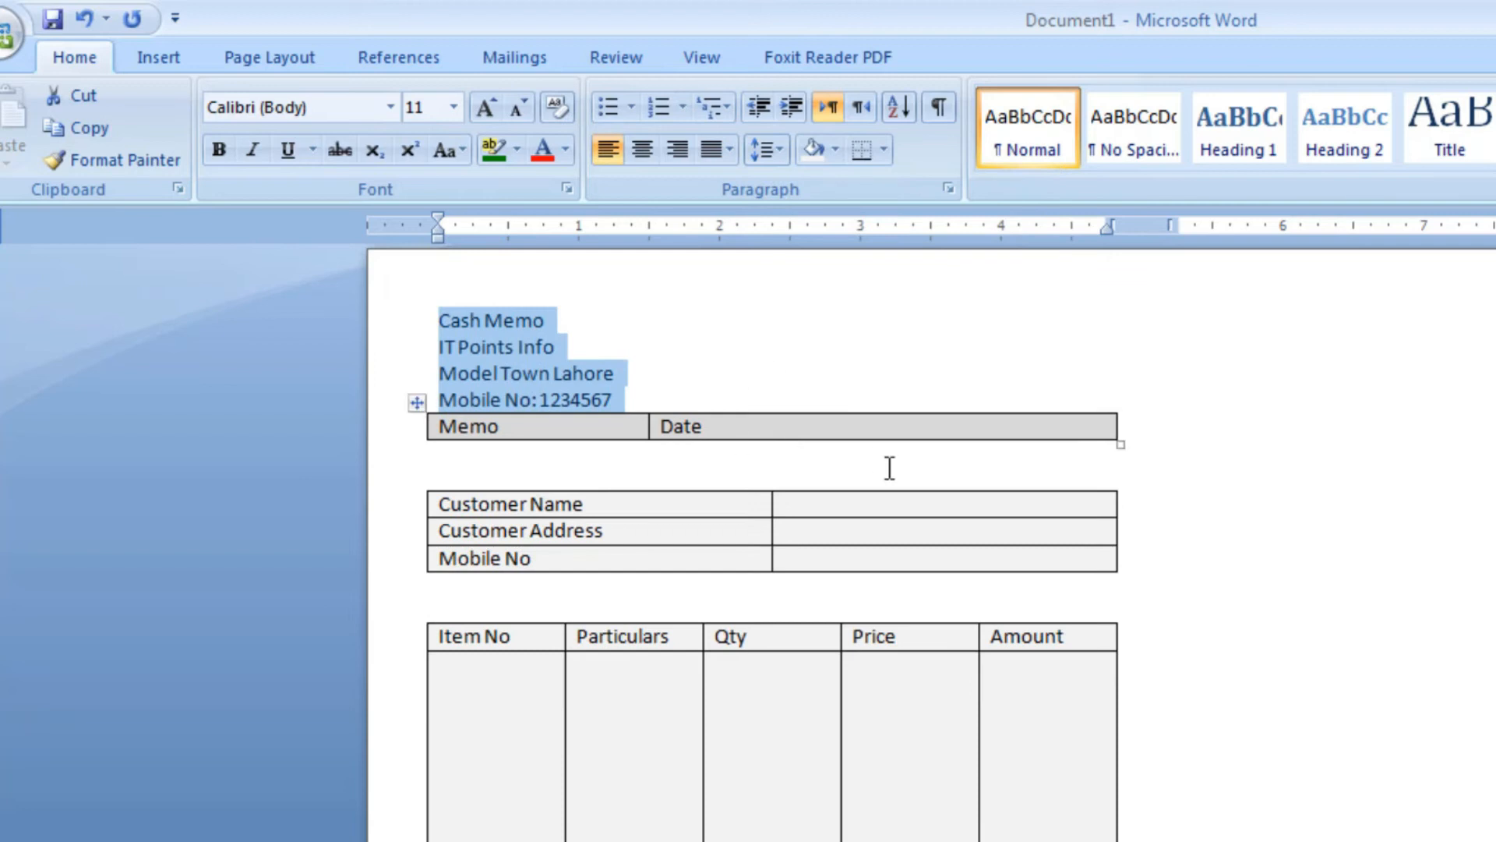
key("ctrl+e")
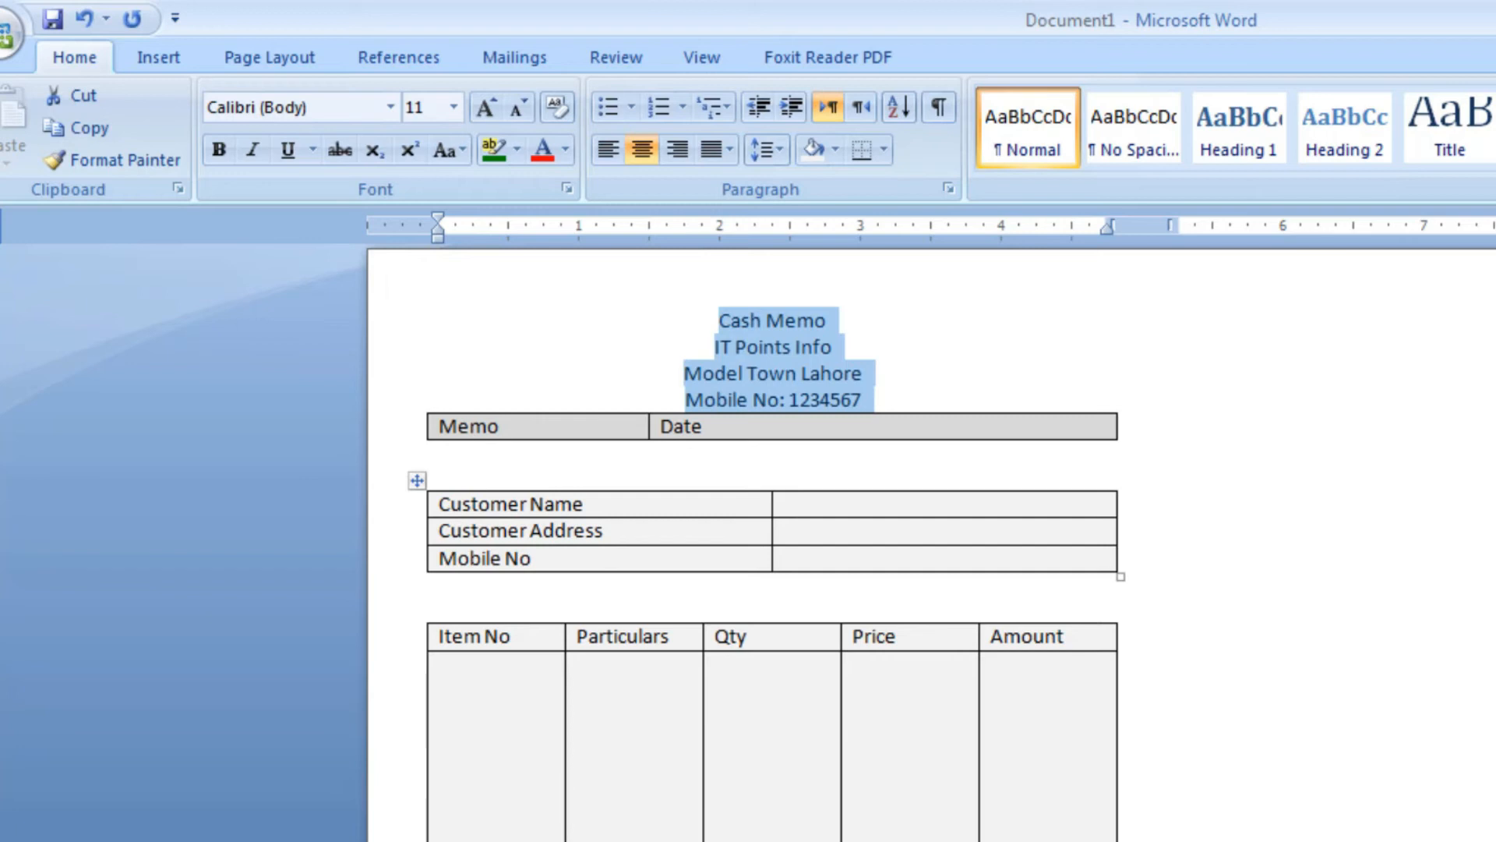
Enter "Company Stamp" on a line below the Amount In Word table
scroll(772, 467, "down", 1)
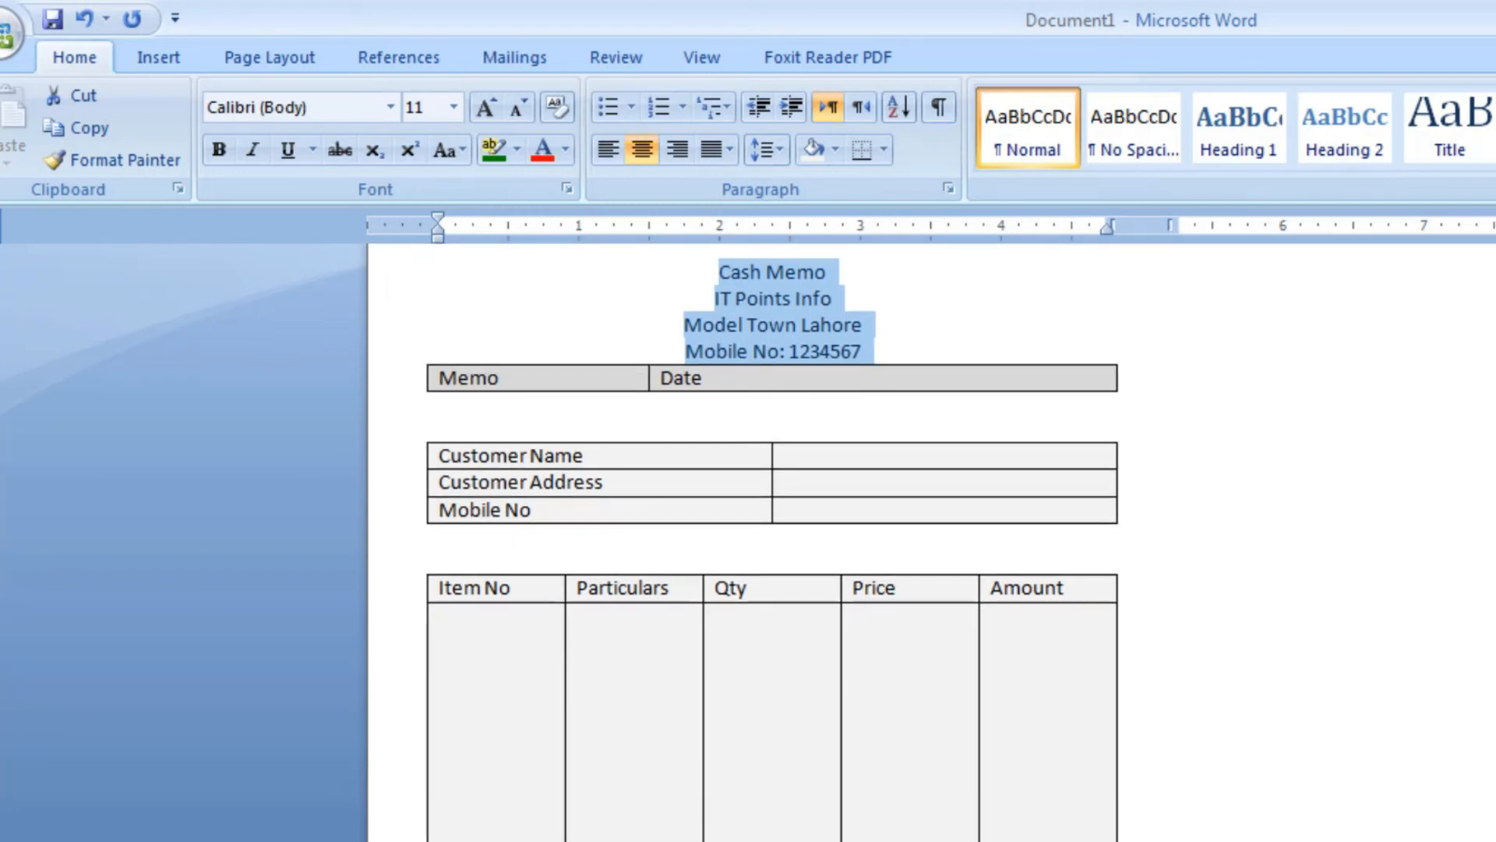
left_click(721, 727)
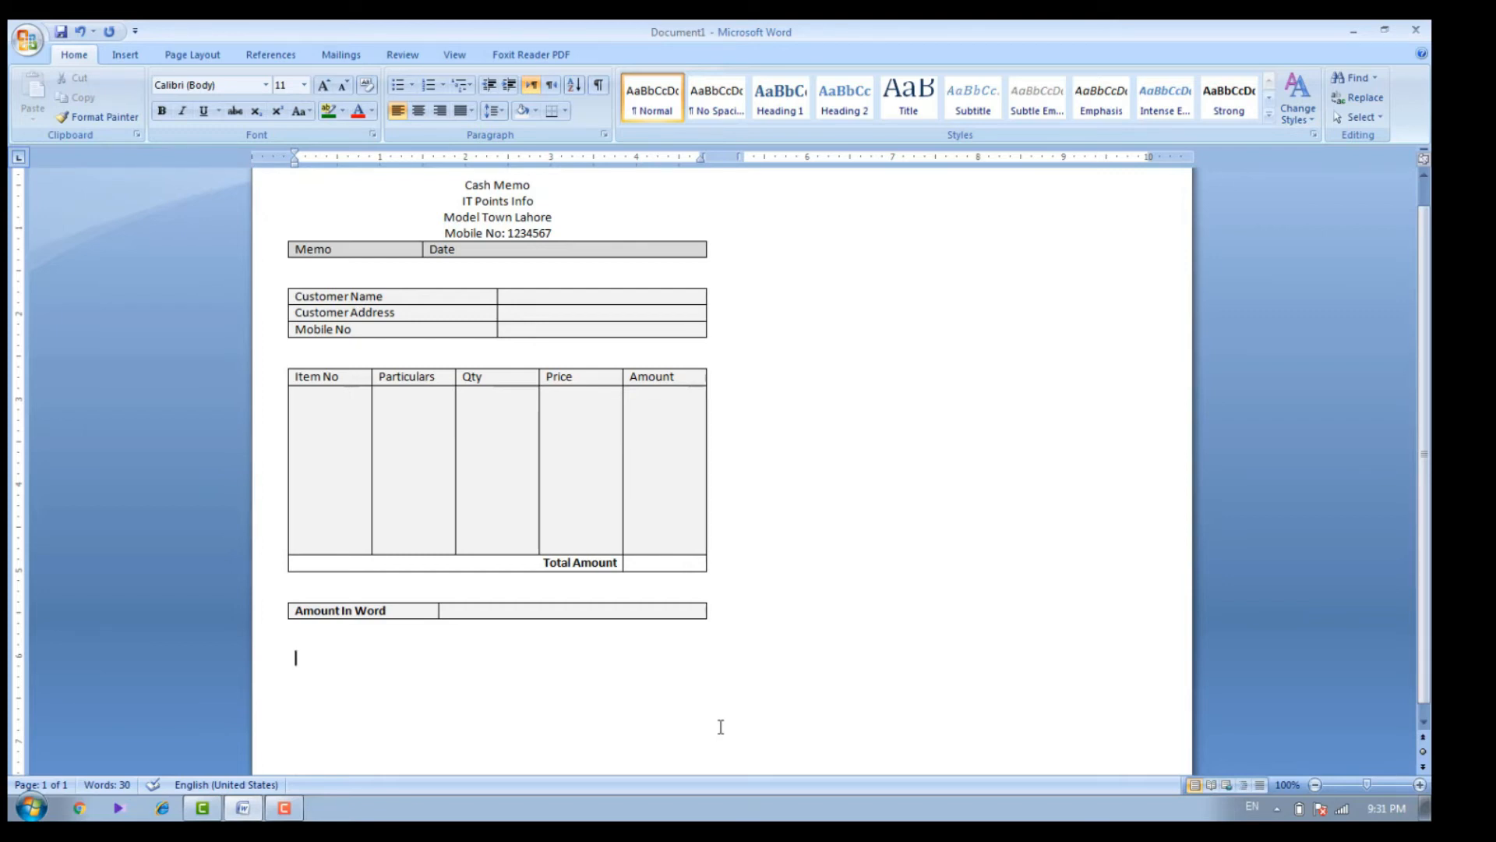
type("Company Stamp")
Enter "Authorized Signature" on the same line as "Company Stamp", spaced three tab stops away
key("Tab")
key("Tab")
key("Tab")
key("Tab")
type("Authorized")
key("BackSpace")
key("BackSpace")
key("BackSpace")
key("BackSpace")
key("BackSpace")
key("BackSpace")
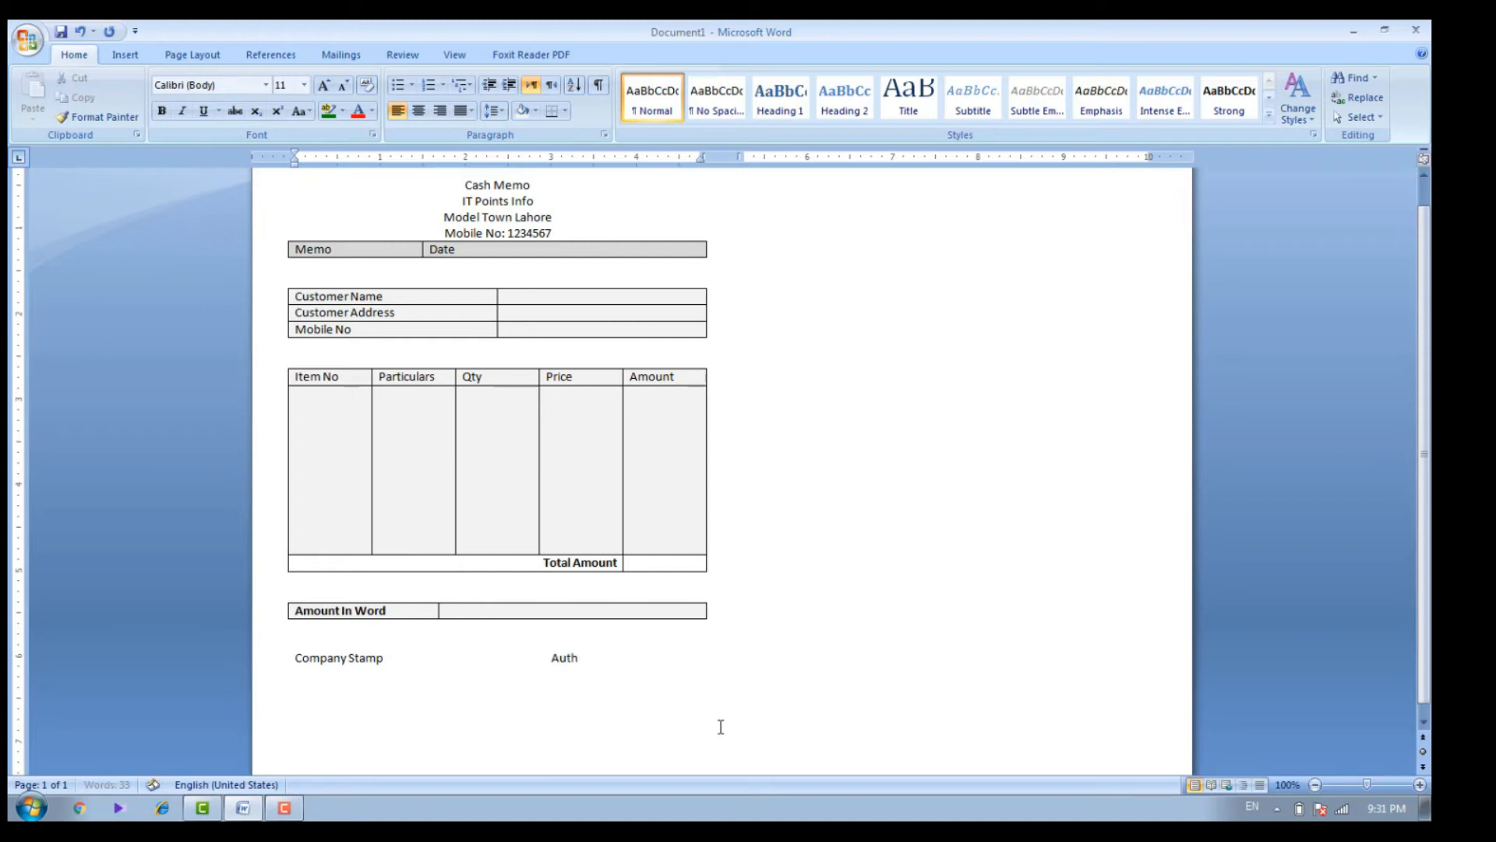
type("orized Signature")
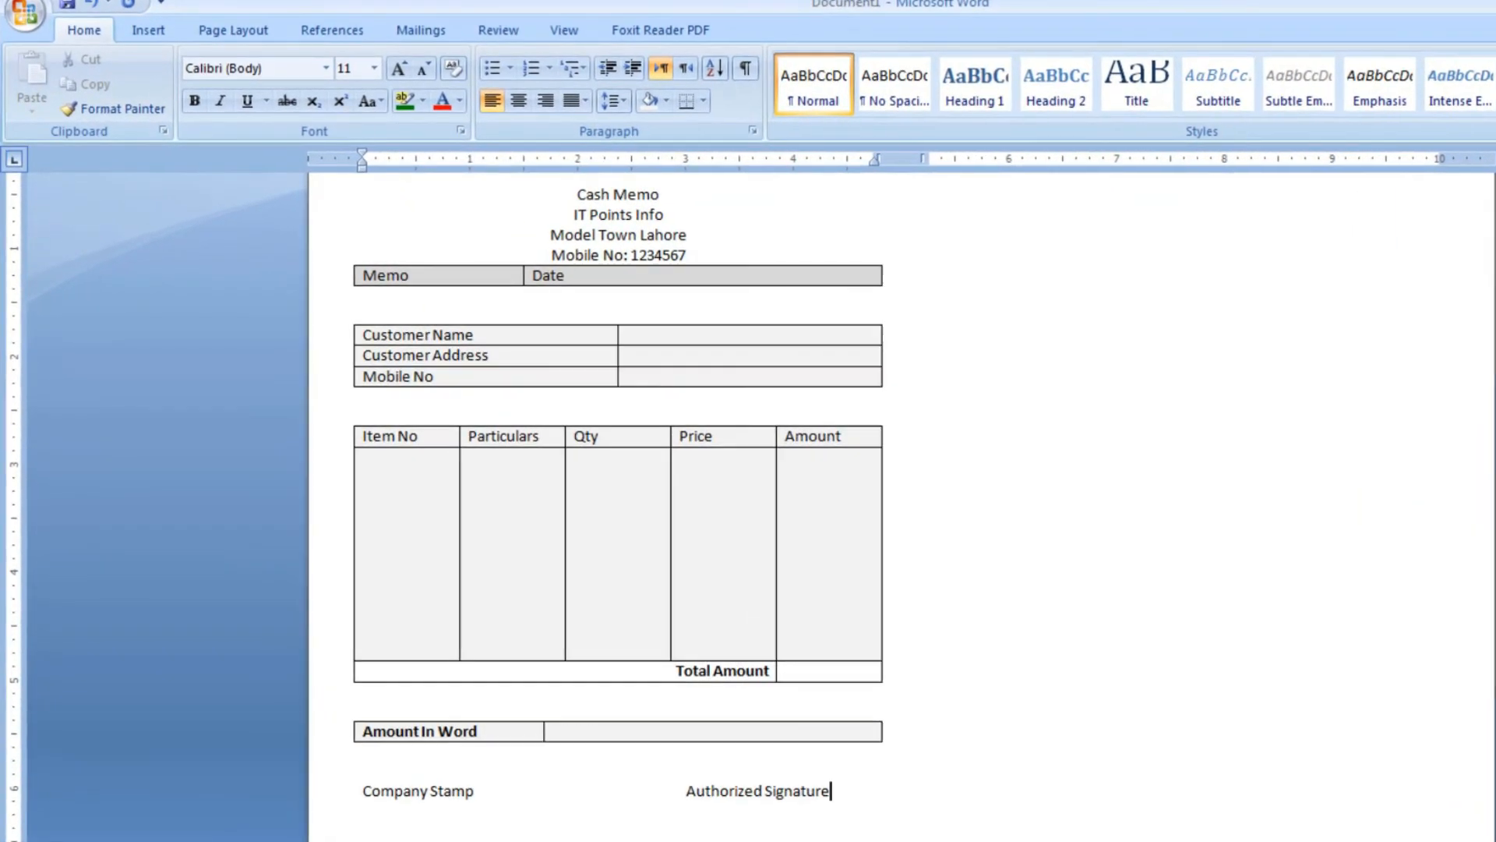
Add blank space between the Amount In Word table and the Company Stamp line
scroll(1154, 828, "up", 1)
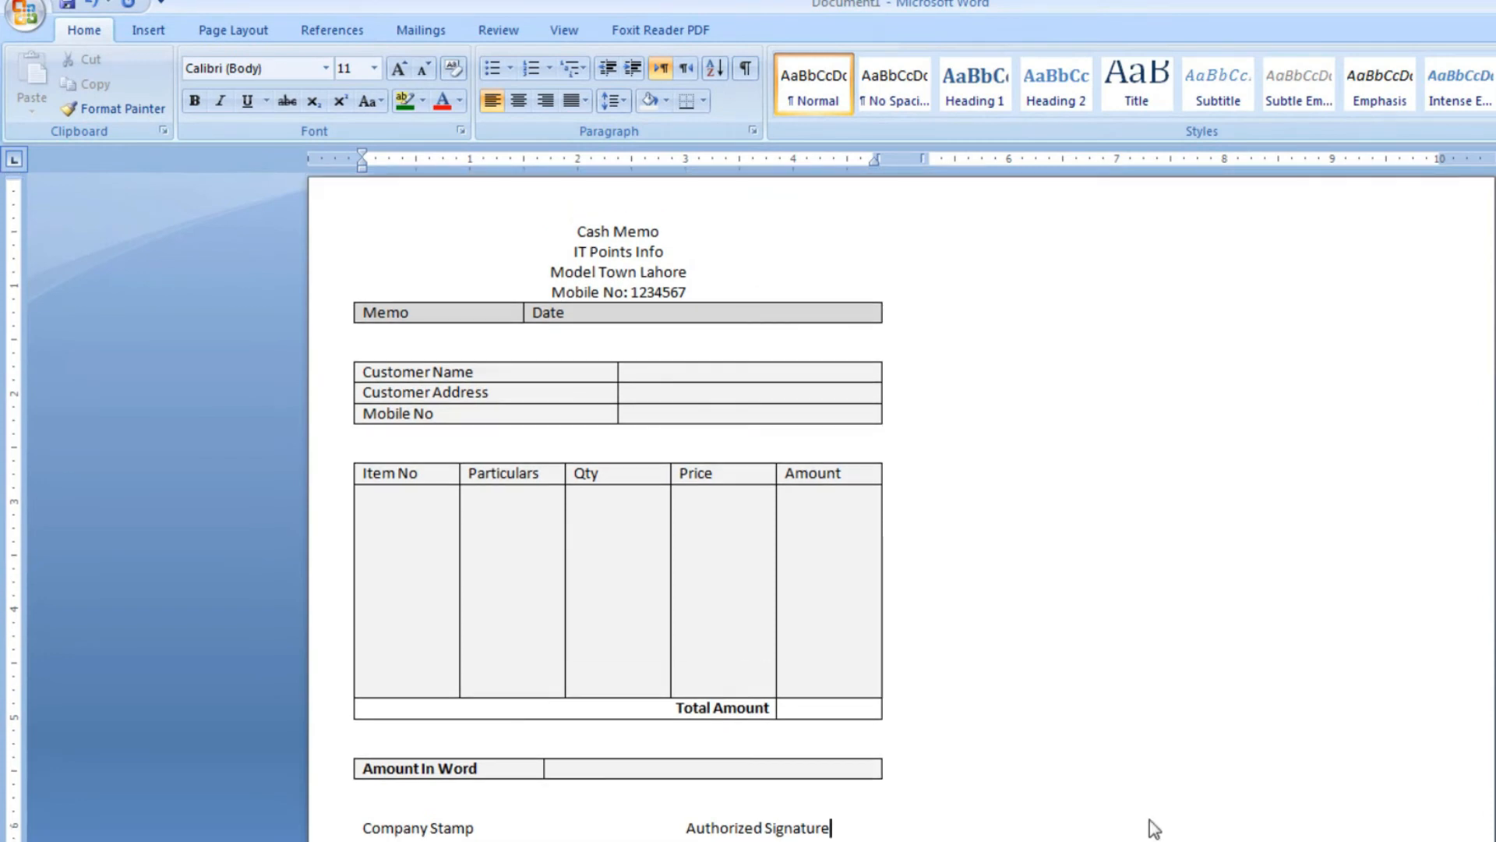
left_click(503, 803)
key("Down")
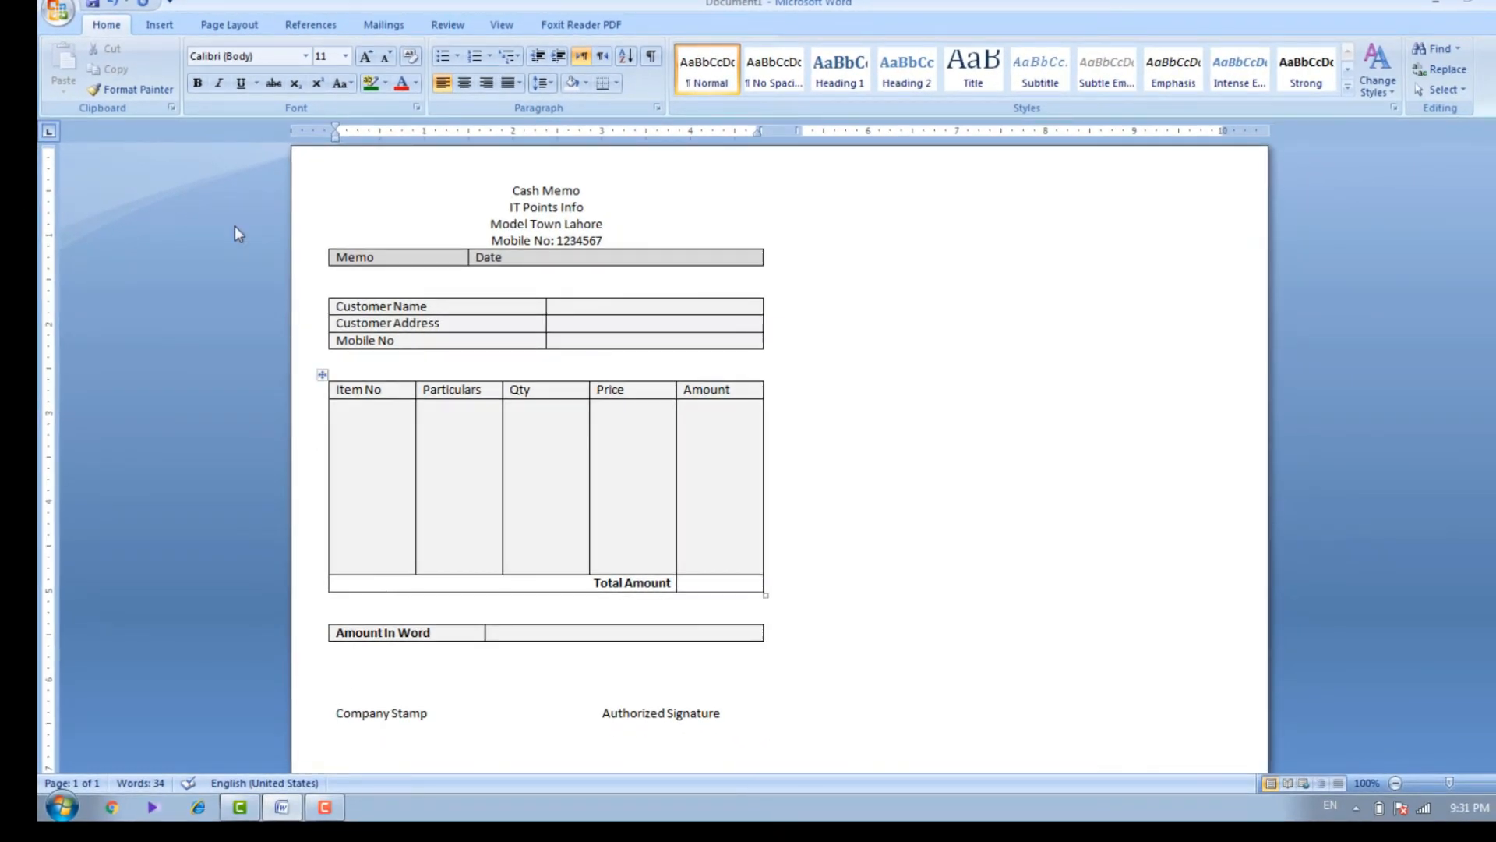
Draw a horizontal line about 1" long above "Company Stamp" and set its outline color to dark blue
left_click(167, 28)
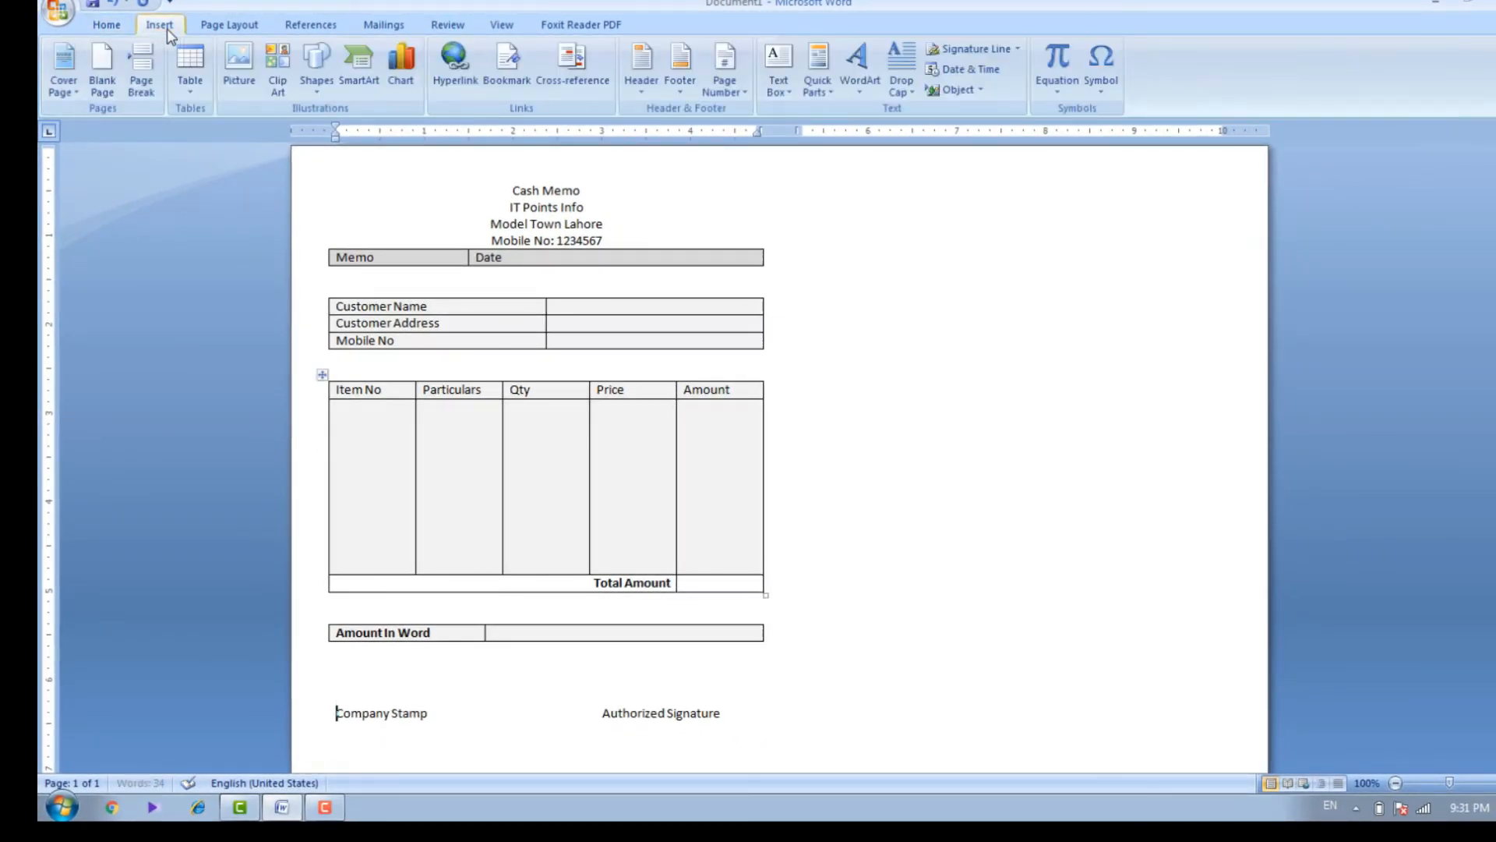
left_click(311, 92)
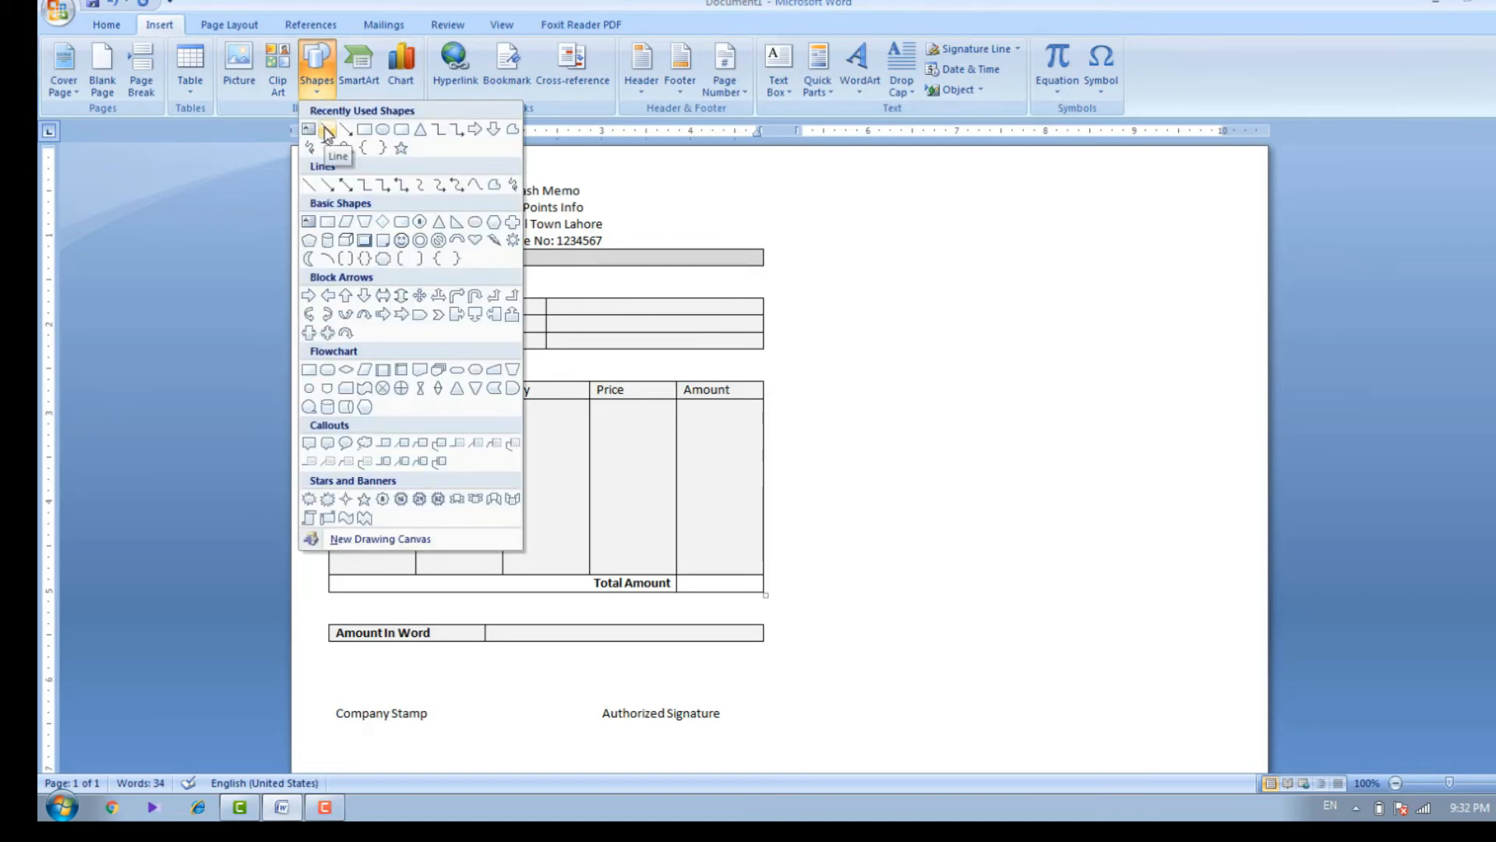
left_click(327, 130)
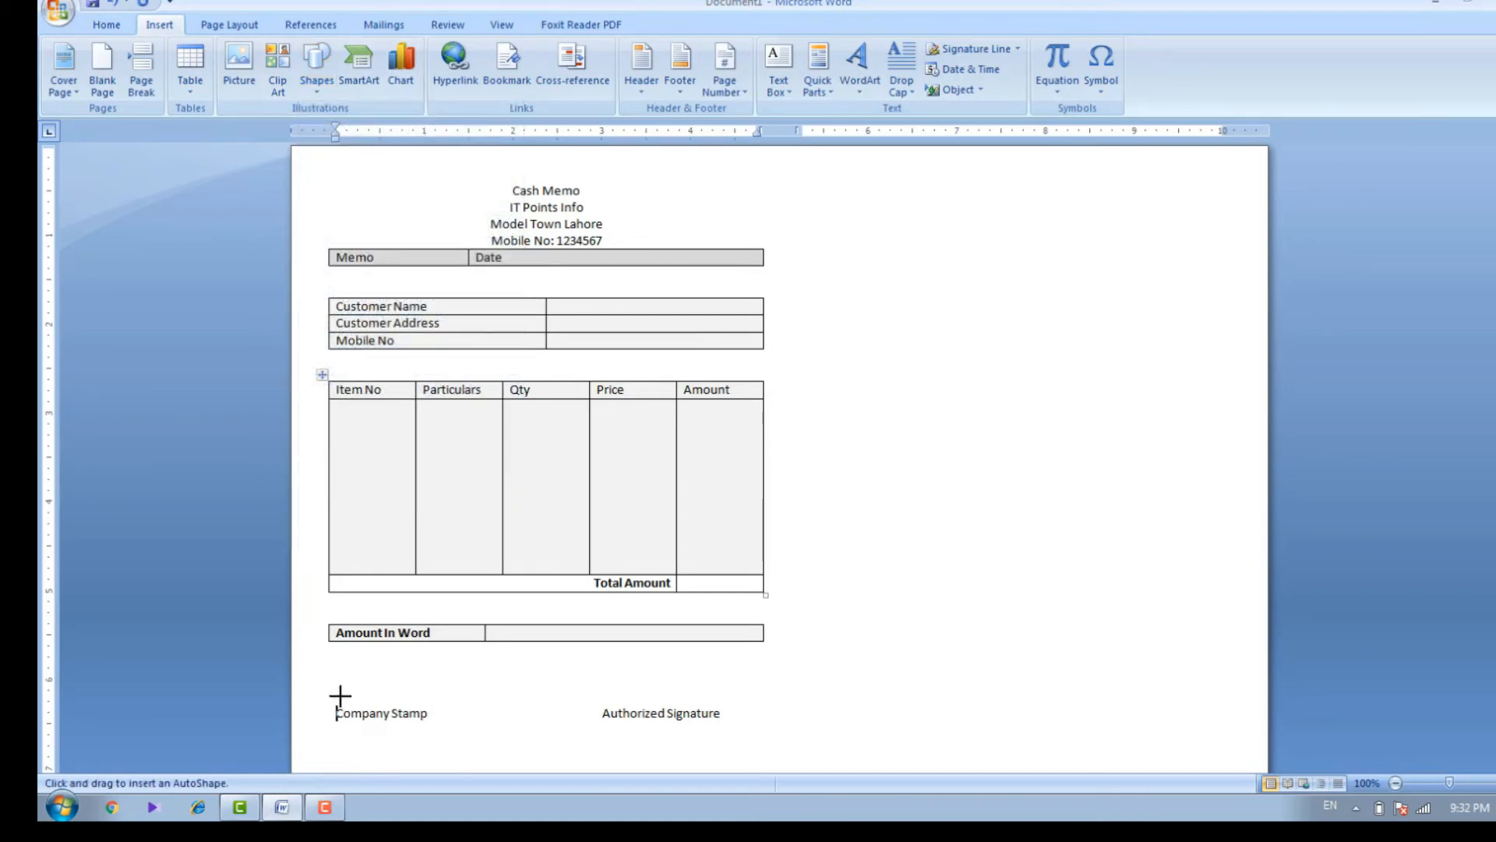
left_click_drag(337, 692, 427, 693)
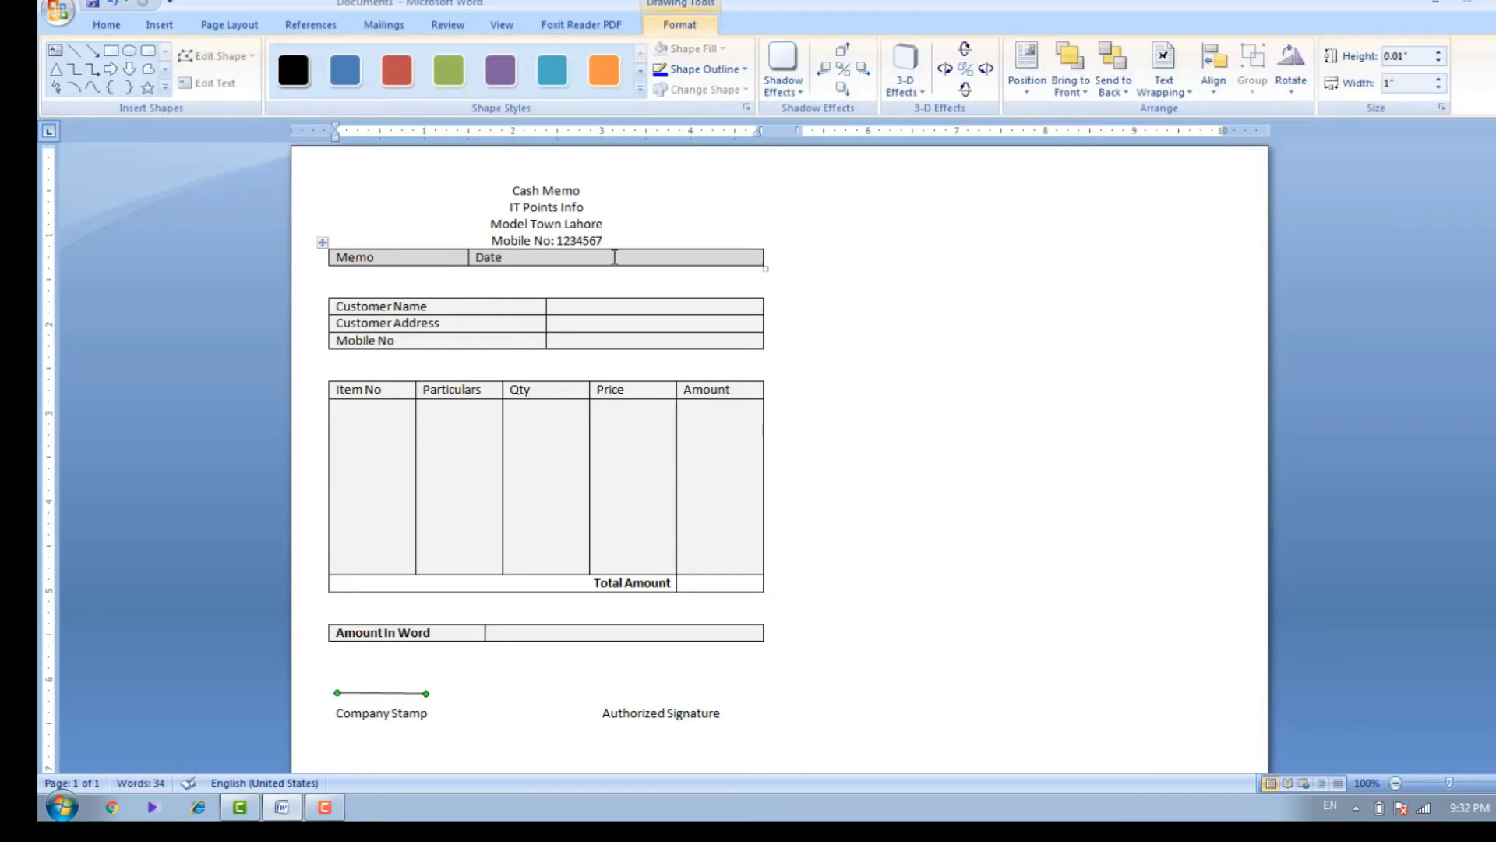
left_click(745, 72)
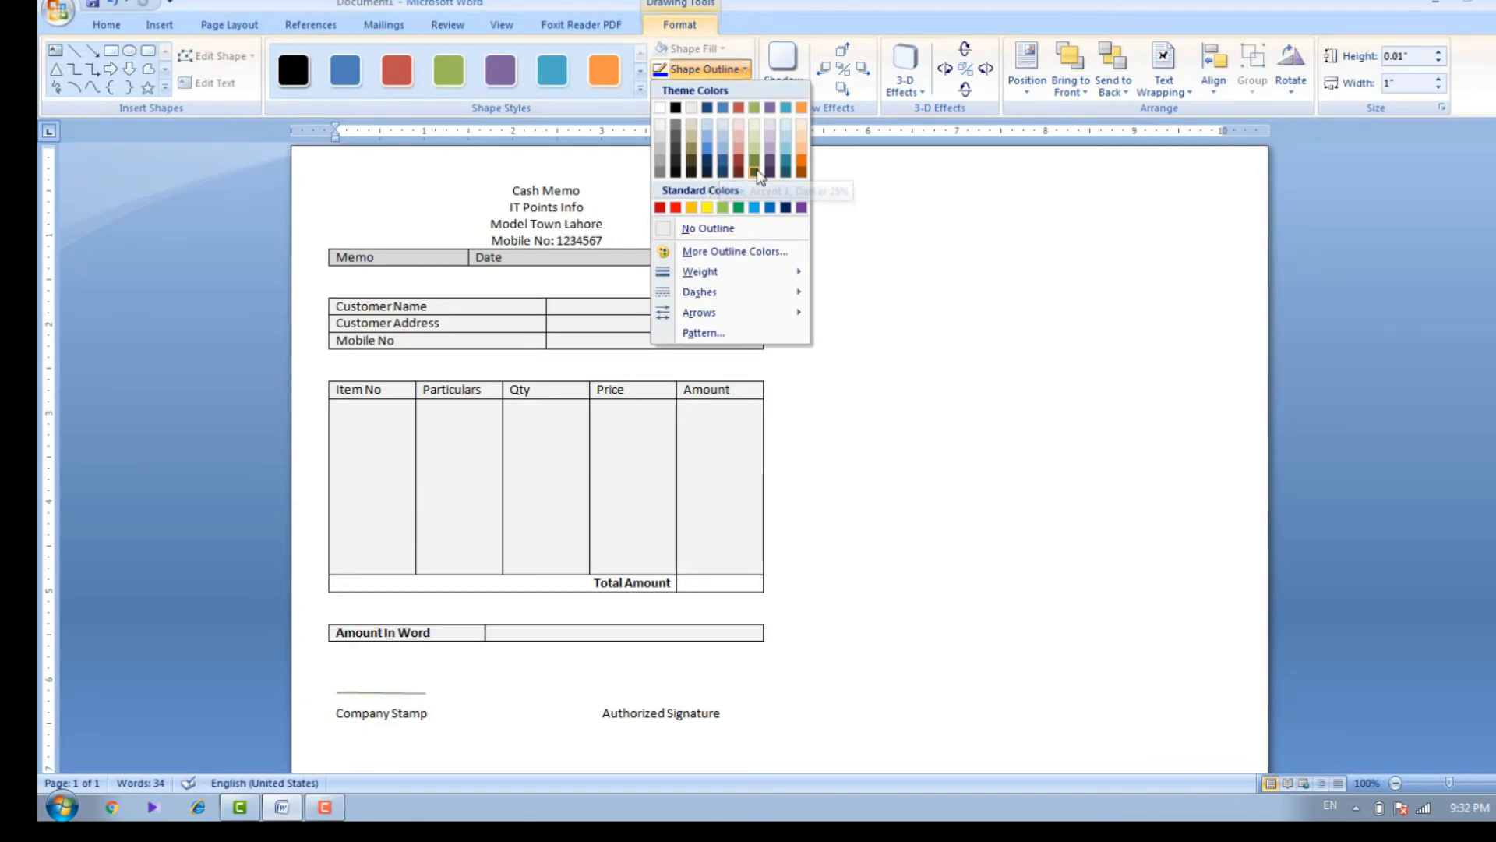
left_click(785, 208)
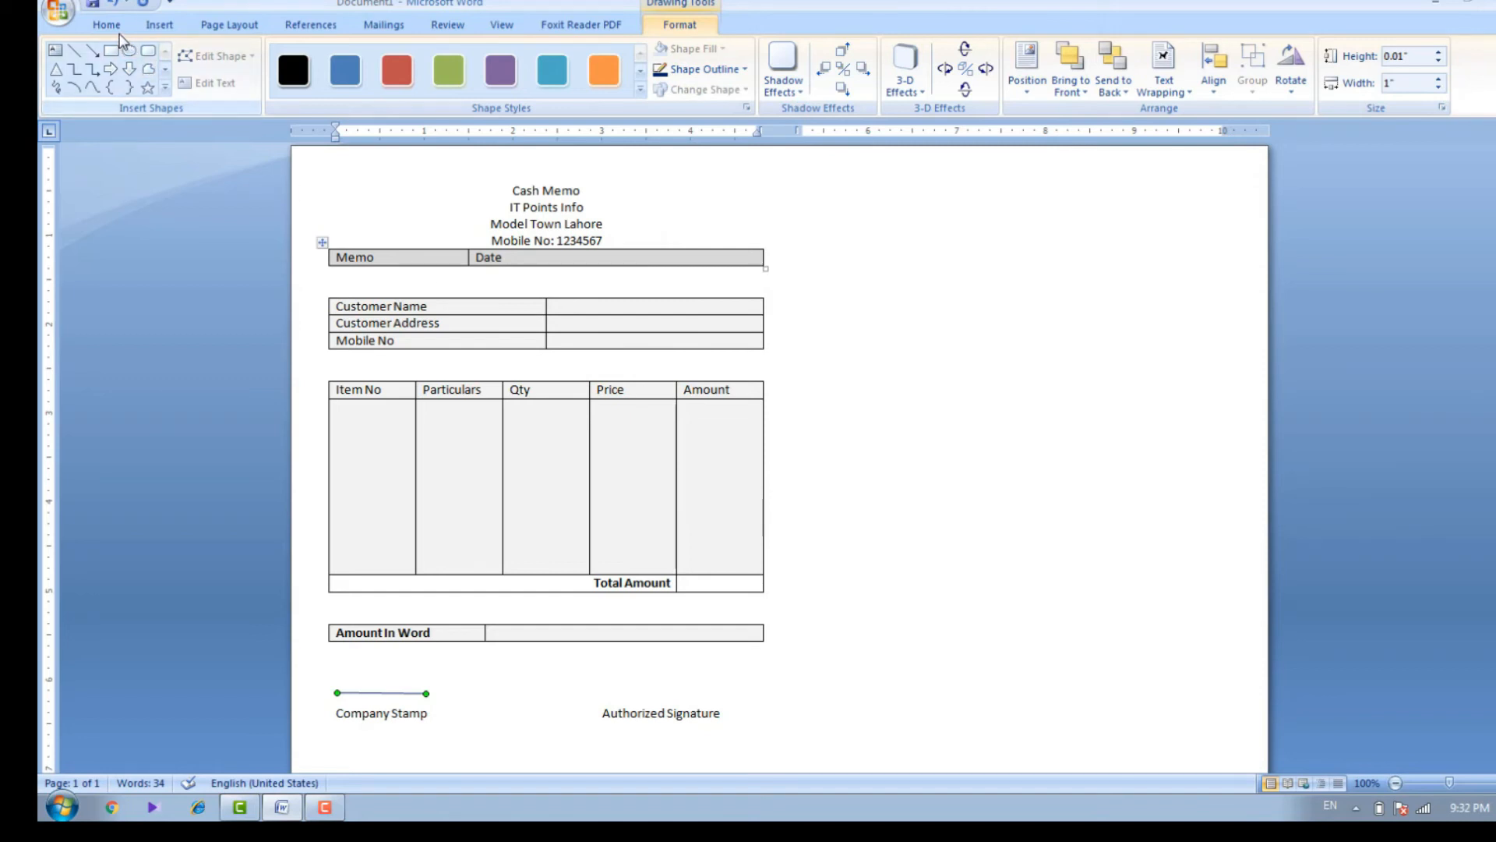
Copy the Company Stamp line and place the duplicate above "Authorized Signature"
left_click(113, 30)
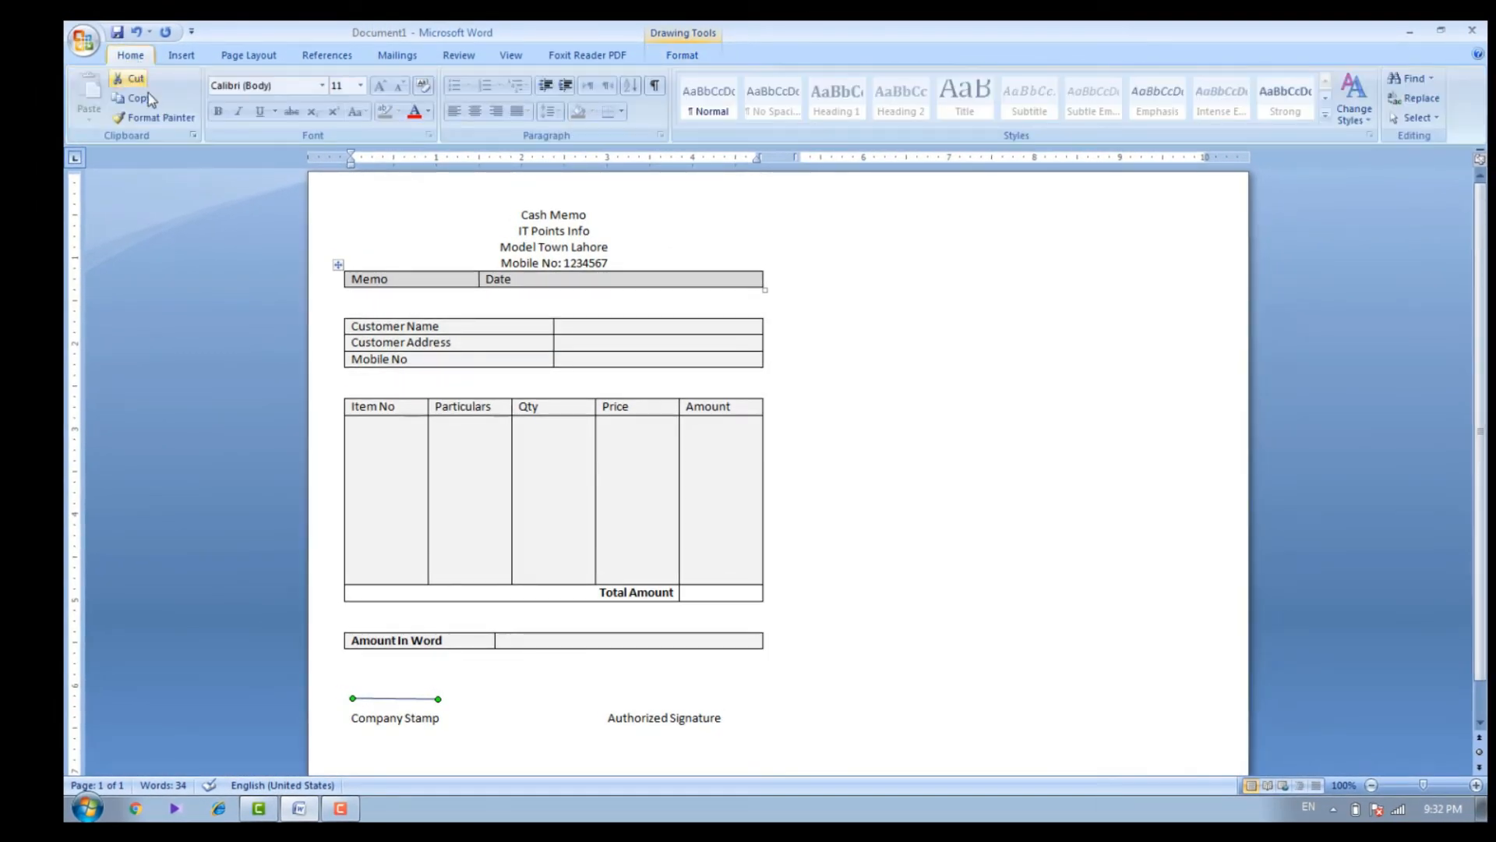
left_click(148, 97)
left_click(88, 109)
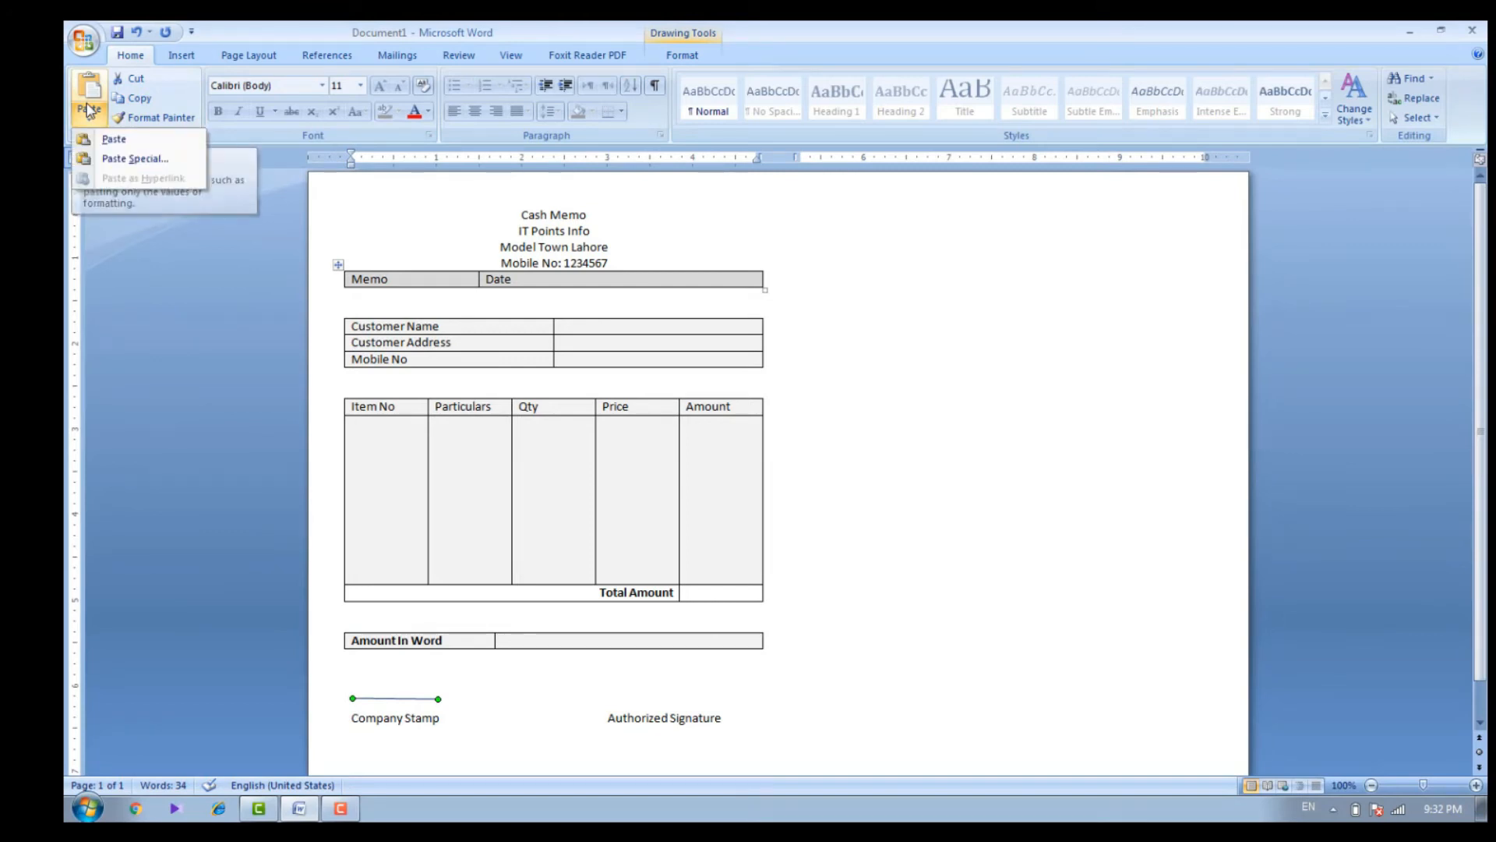
left_click(107, 141)
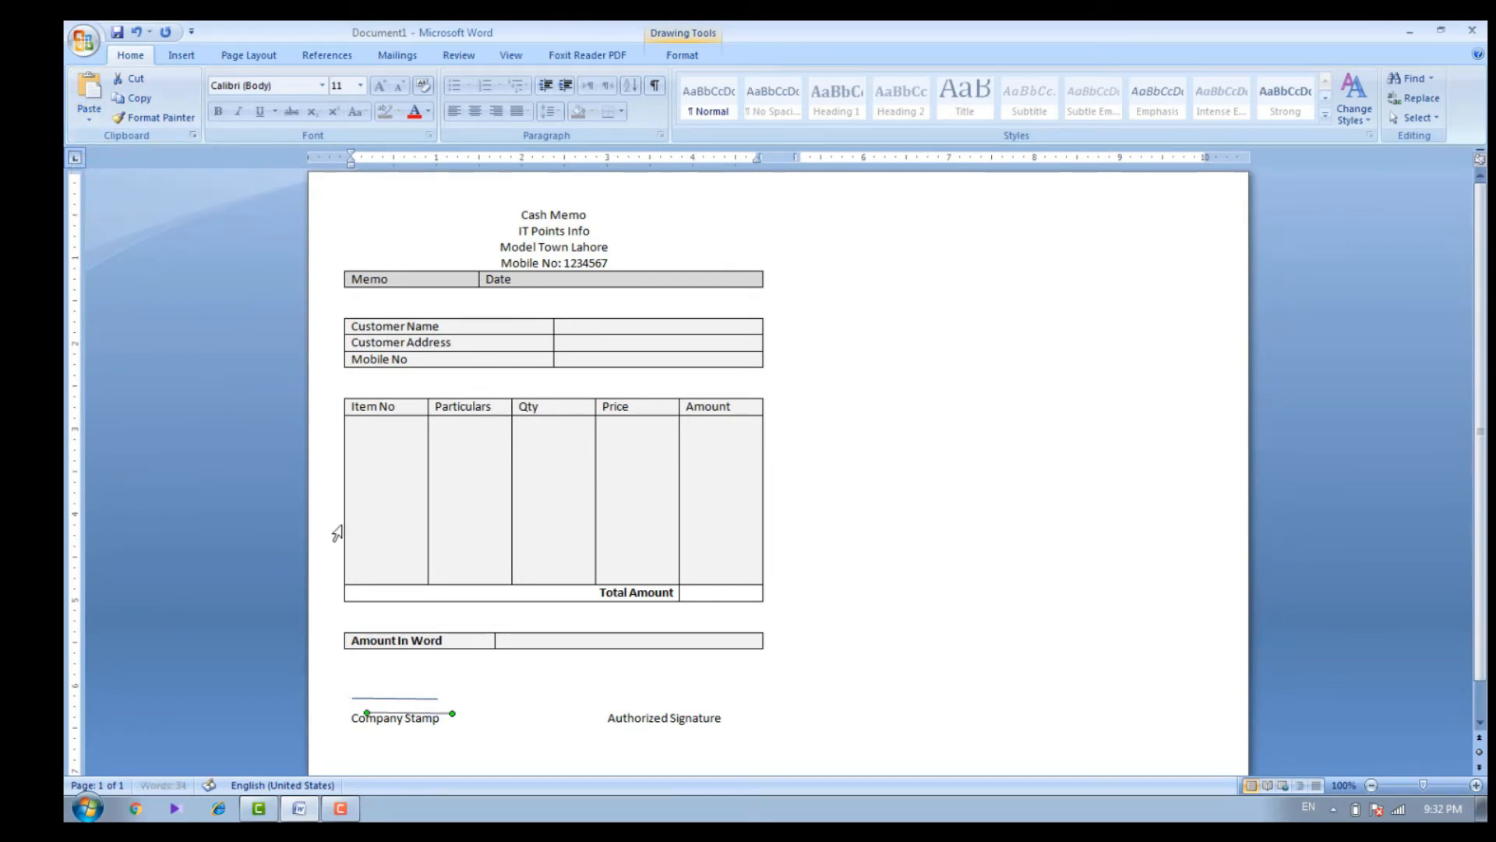
left_click_drag(414, 712, 671, 700)
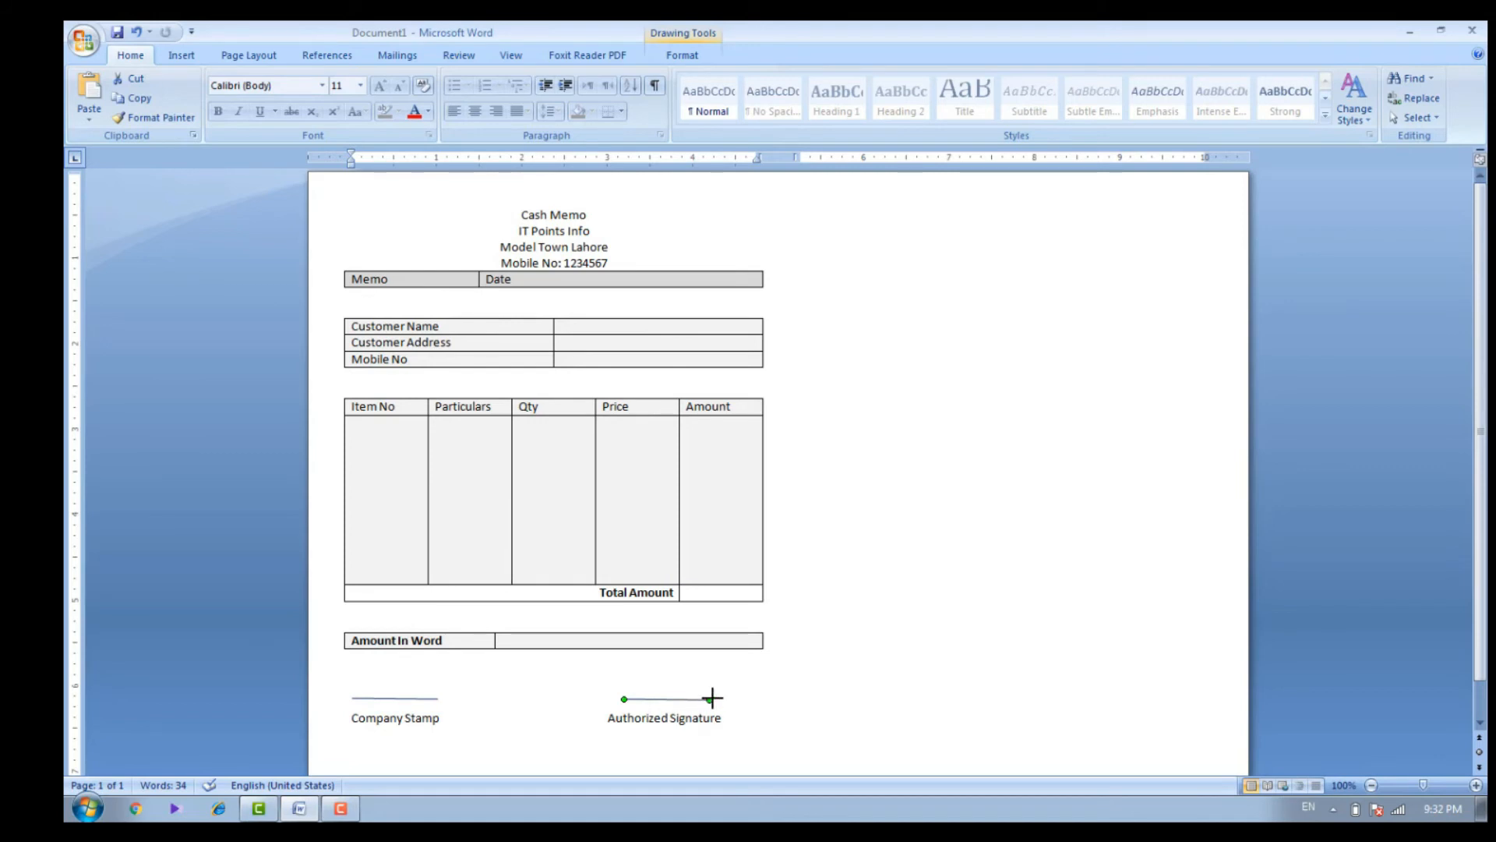
Adjust the line above "Authorized Signature" so it spans roughly the width of the text below it
mouse_move(709, 700)
left_mouse_down()
mouse_move(732, 699)
mouse_move(649, 699)
left_mouse_up()
Make the Customer Name, Customer Address and Mobile No label cells bold and shade them orange
left_click_drag(428, 360, 362, 331)
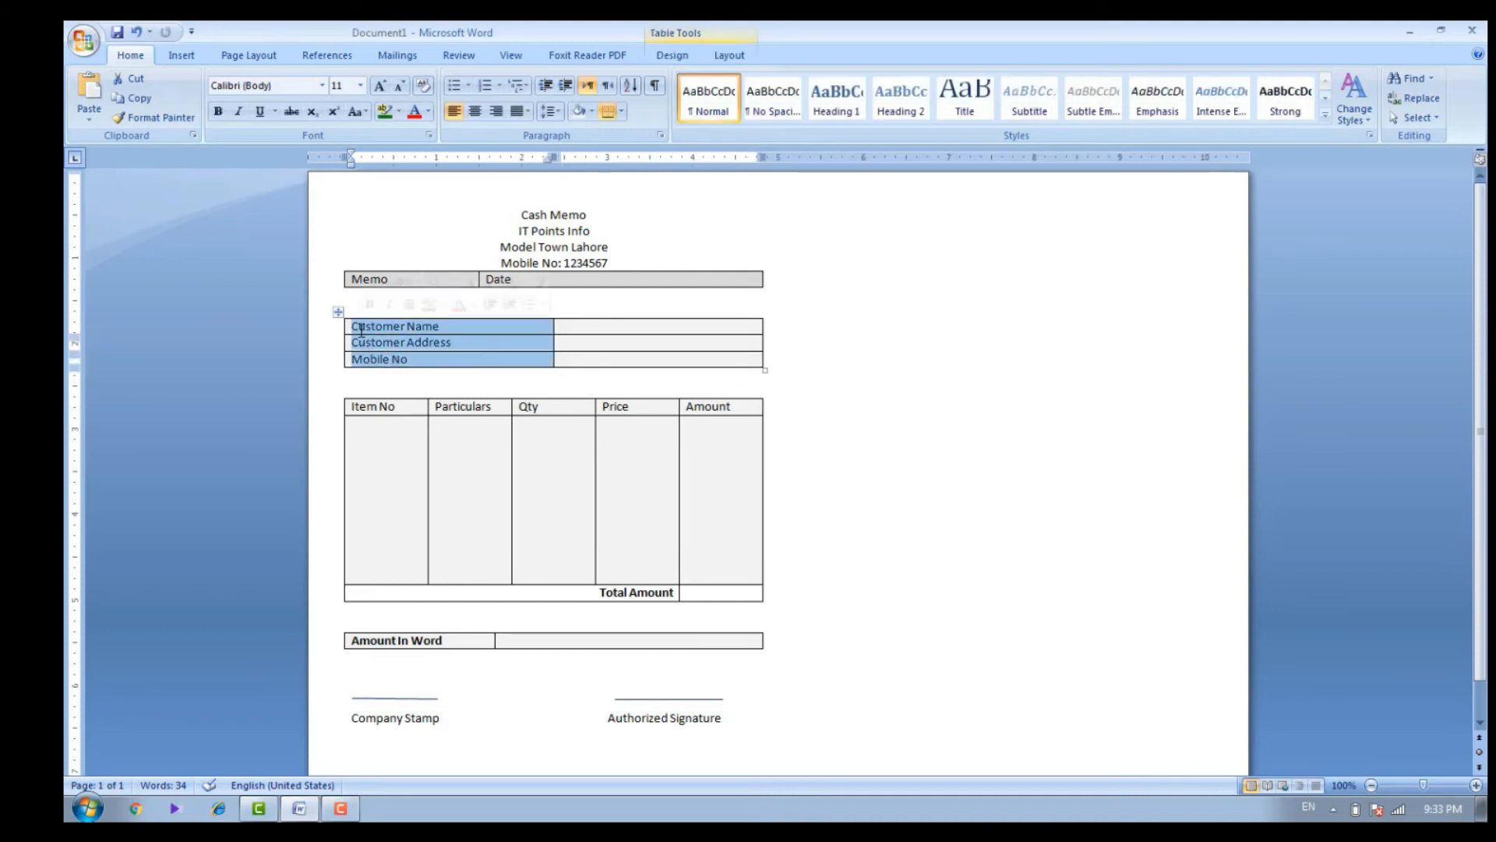
key("ctrl+b")
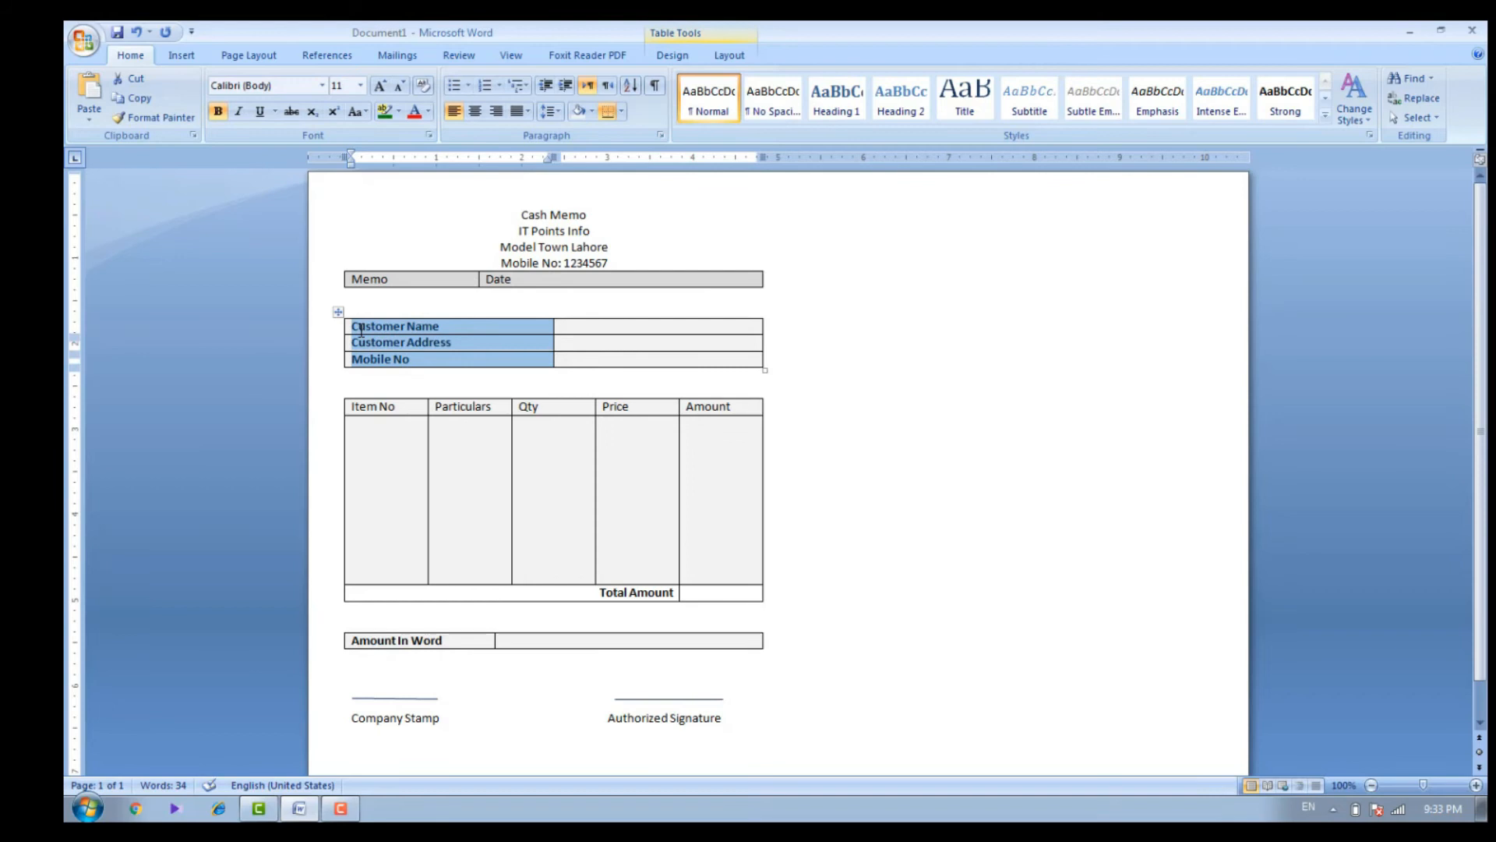
left_click(592, 116)
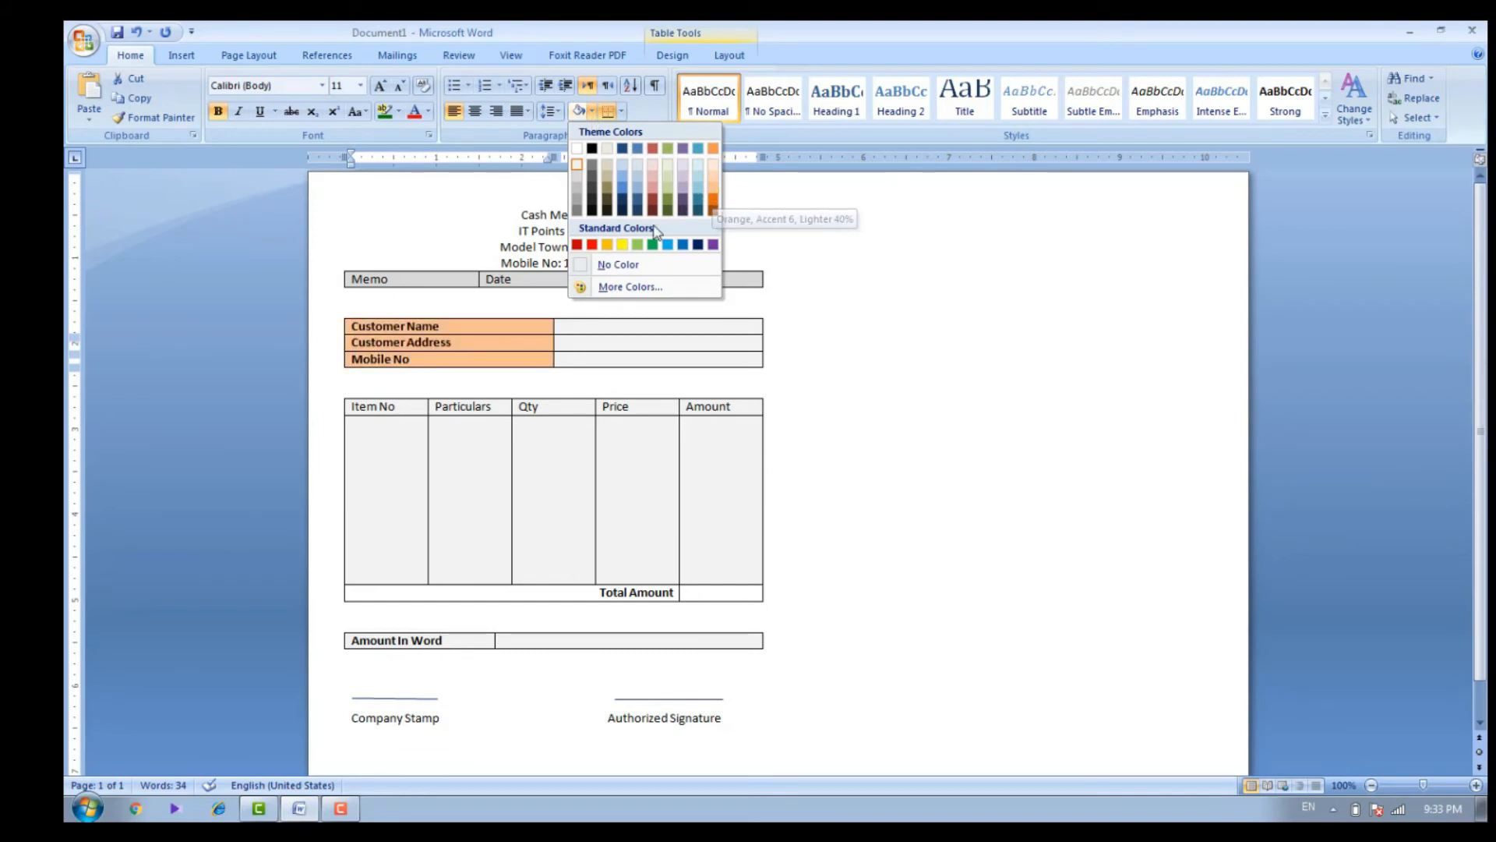
left_click(607, 244)
Bold the Memo and Date row, the items table's header row, and the Company Stamp and Authorized Signature line
left_click_drag(520, 278, 419, 288)
key("ctrl+b")
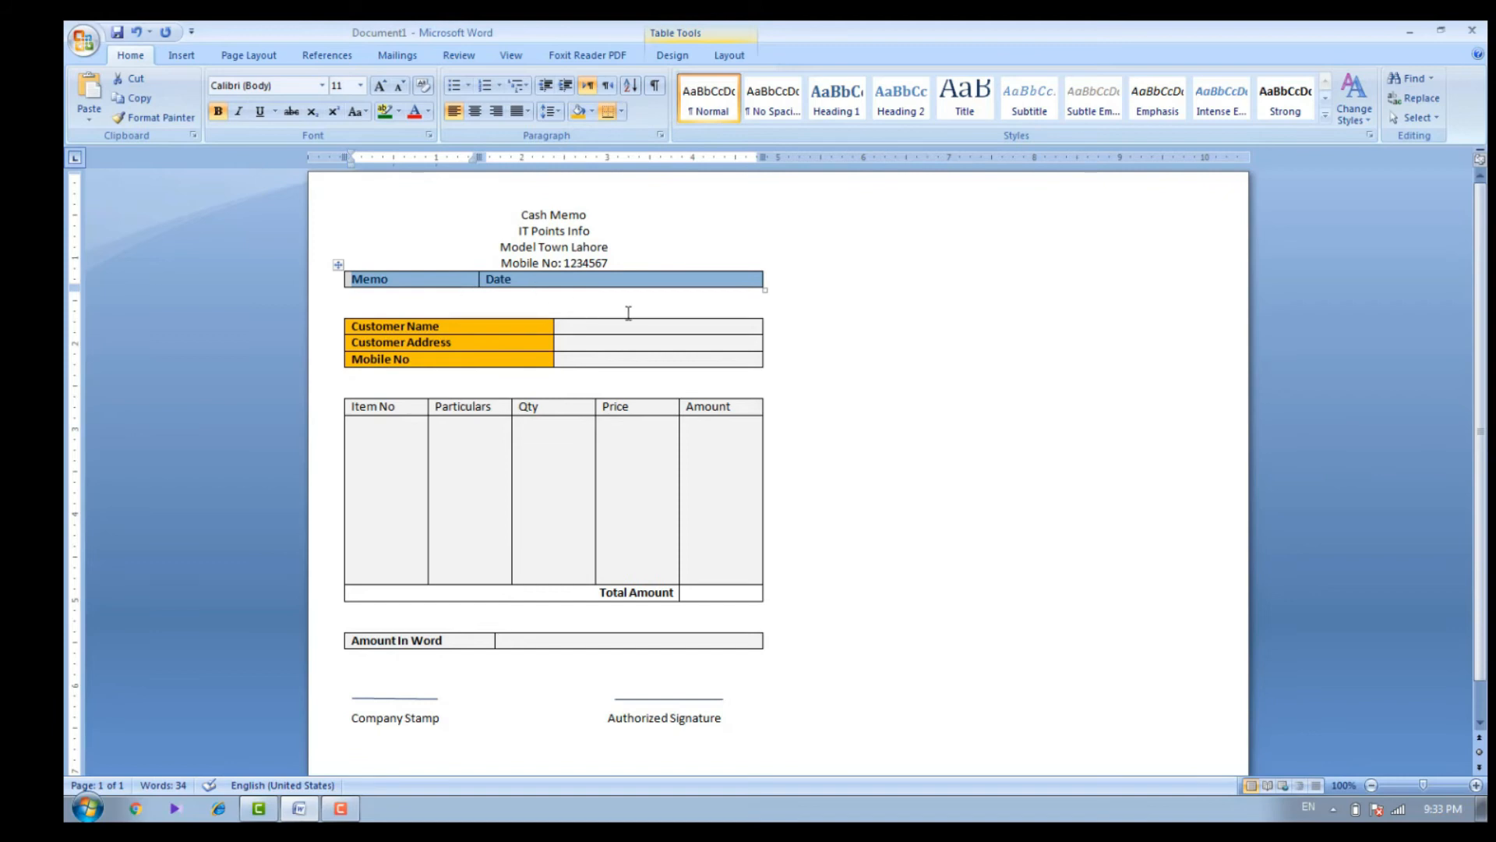
left_click_drag(750, 410, 412, 411)
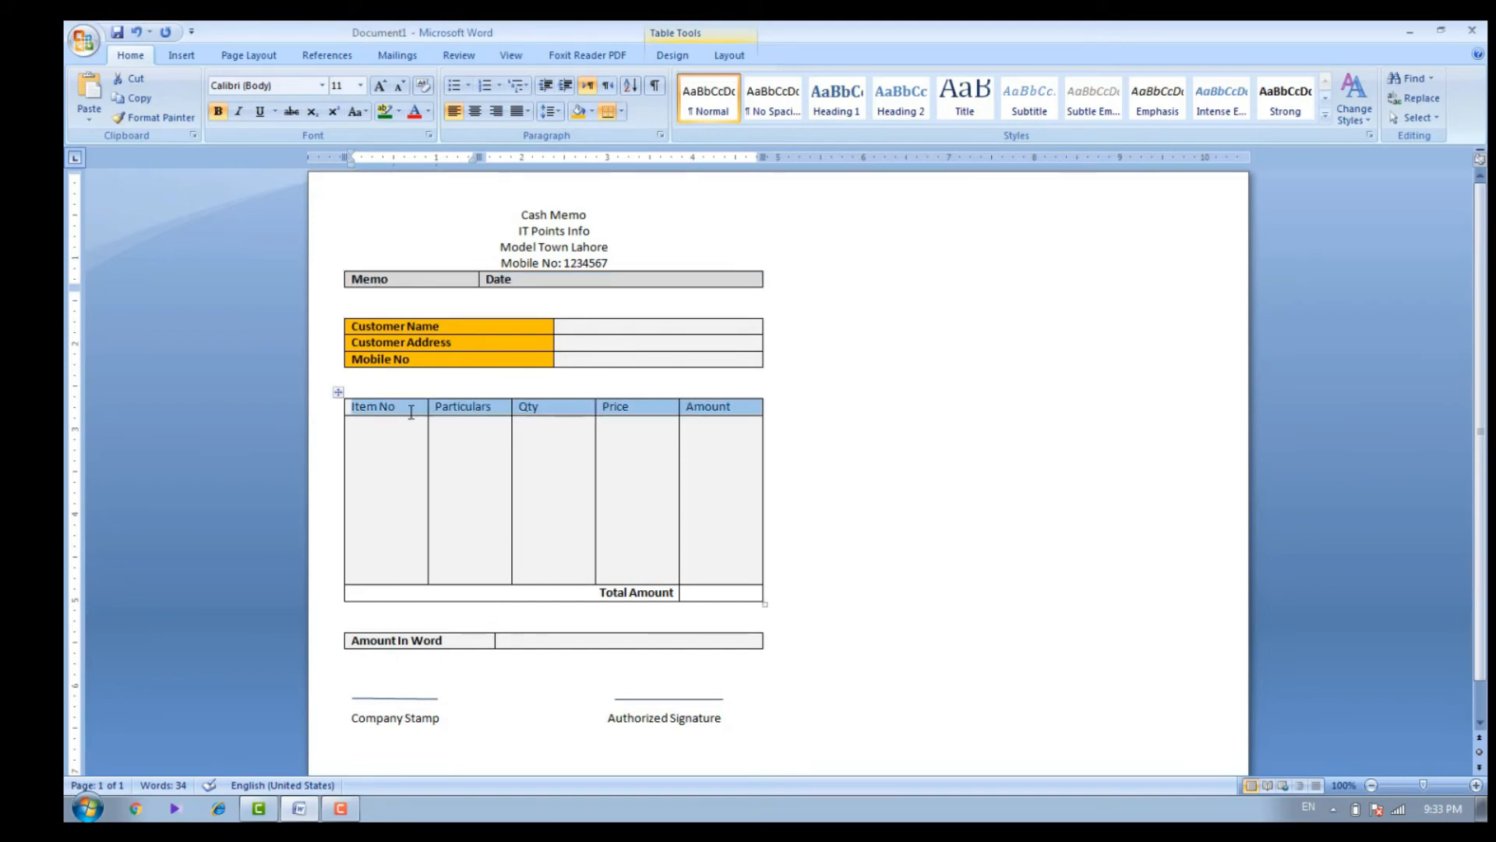
key("ctrl+b")
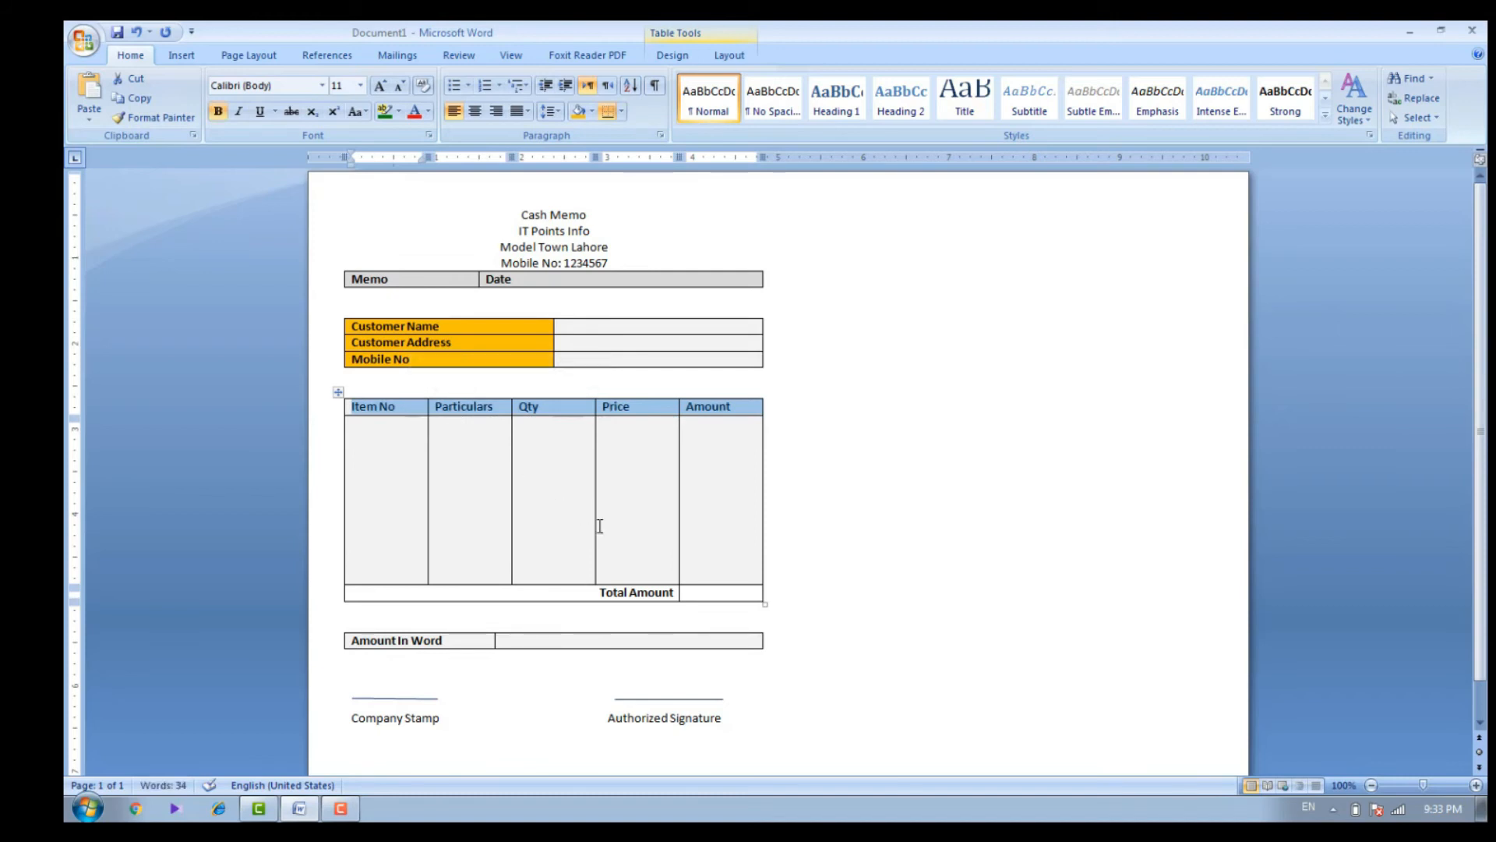
left_click_drag(733, 725, 382, 729)
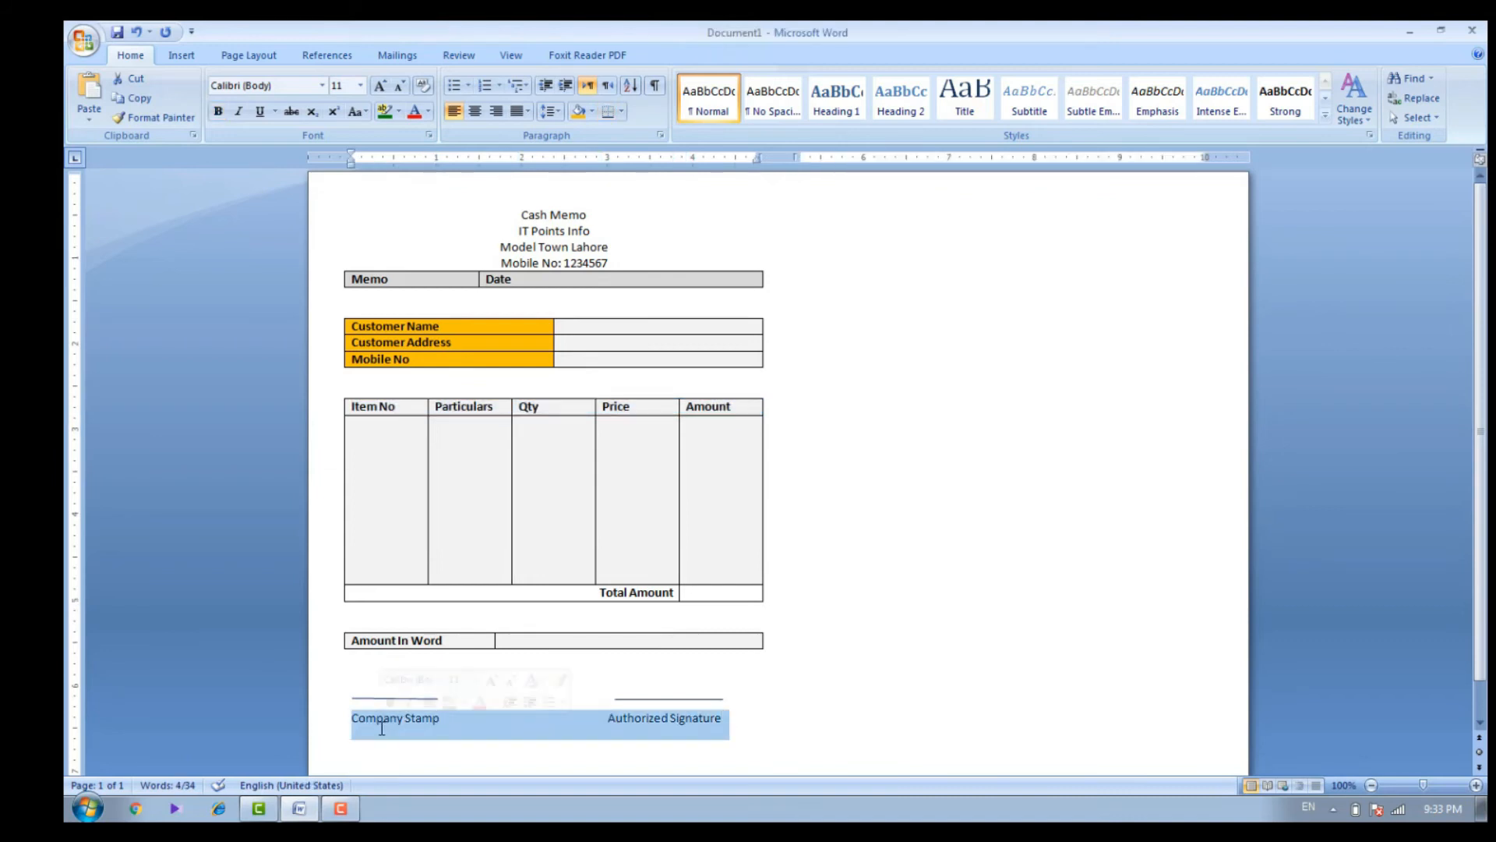
key("ctrl+b")
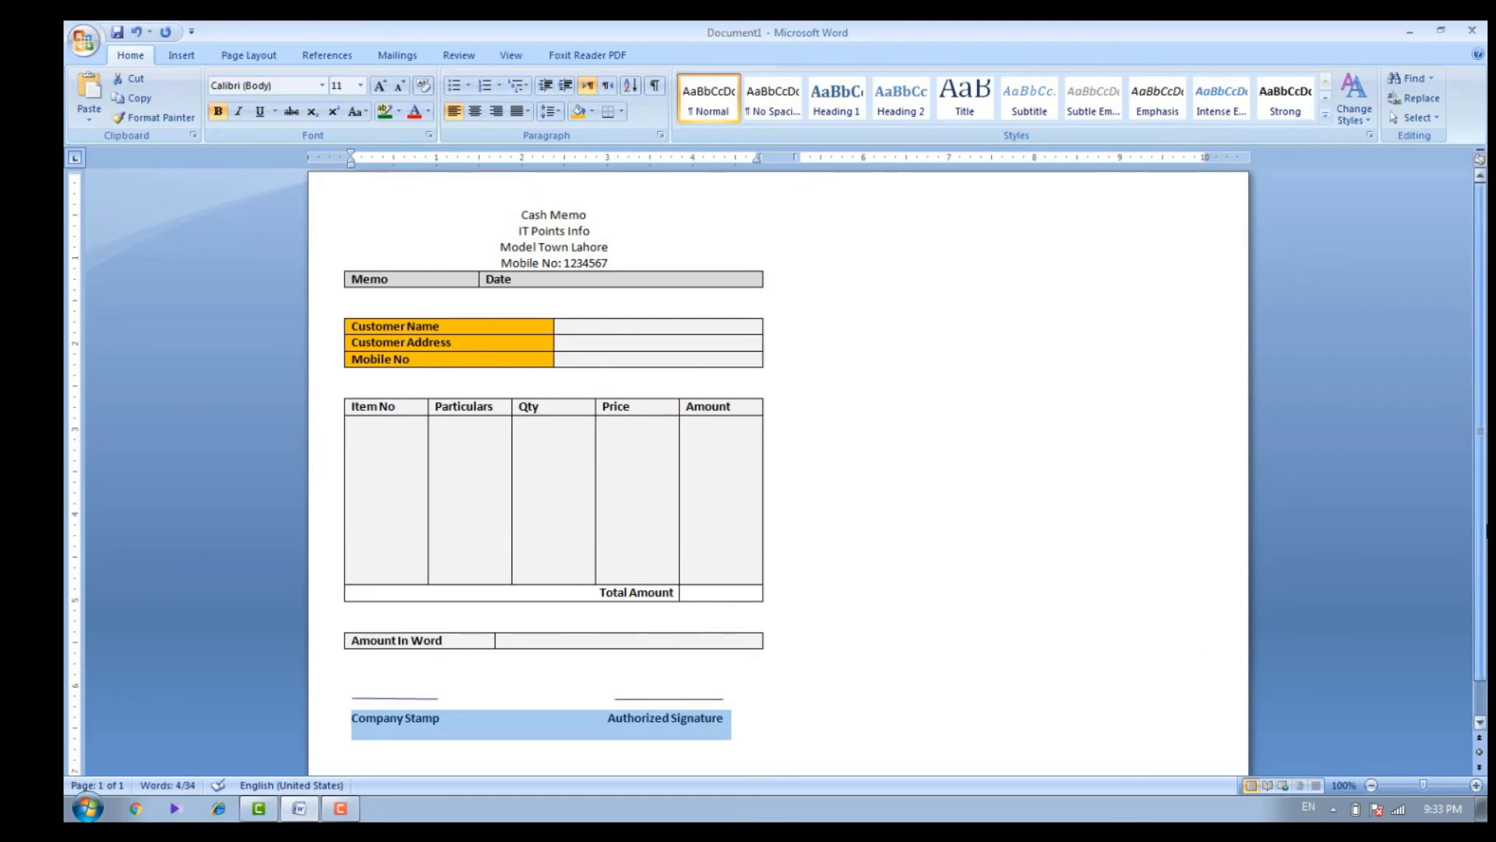
Make the heading line "IT Points Info" bold and set its font size to 20
left_click(643, 245)
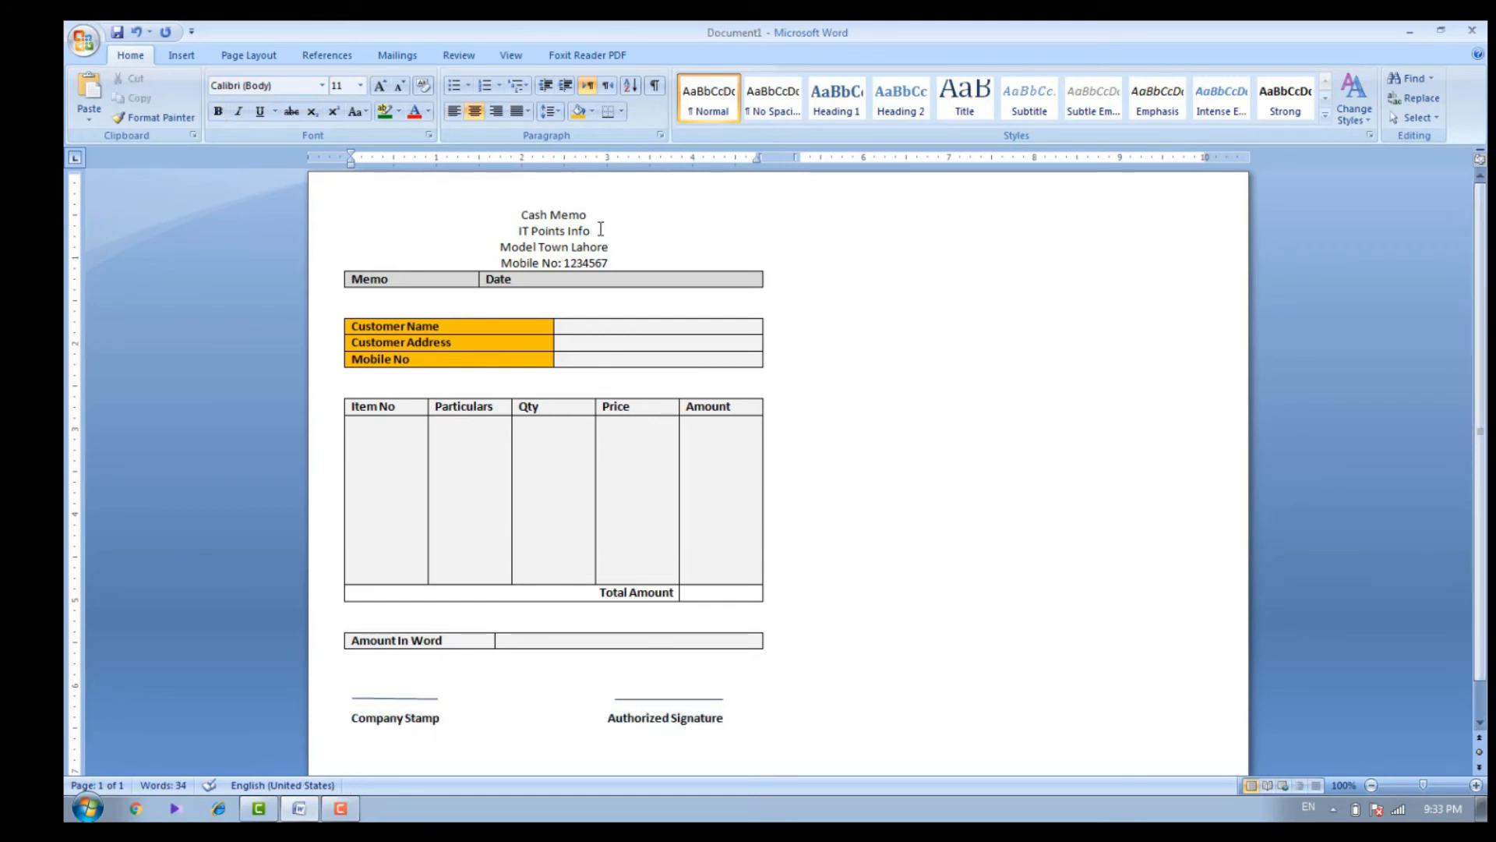
left_click_drag(590, 231, 524, 232)
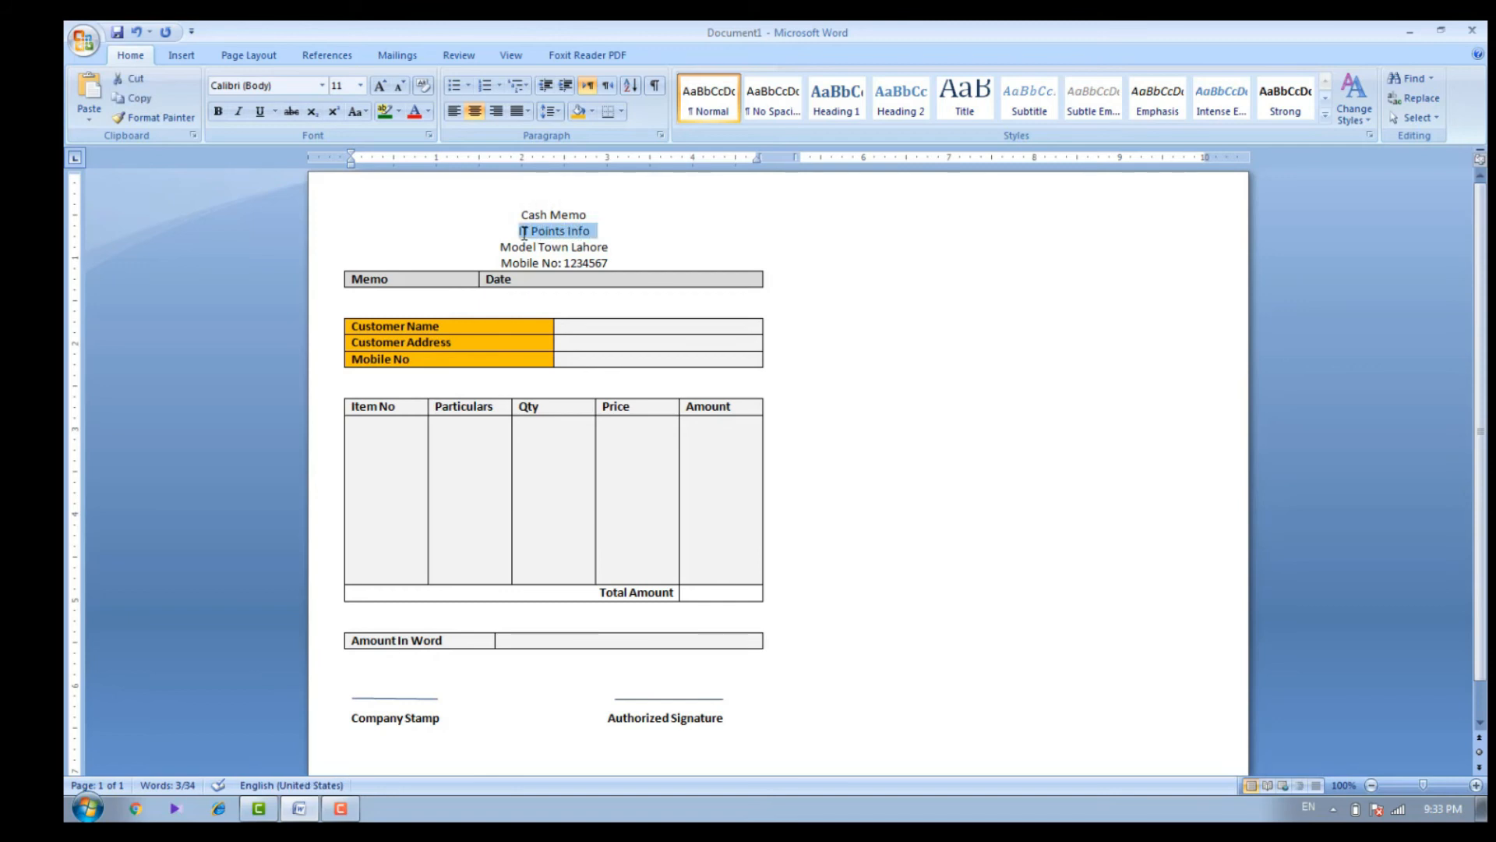
key("ctrl+b")
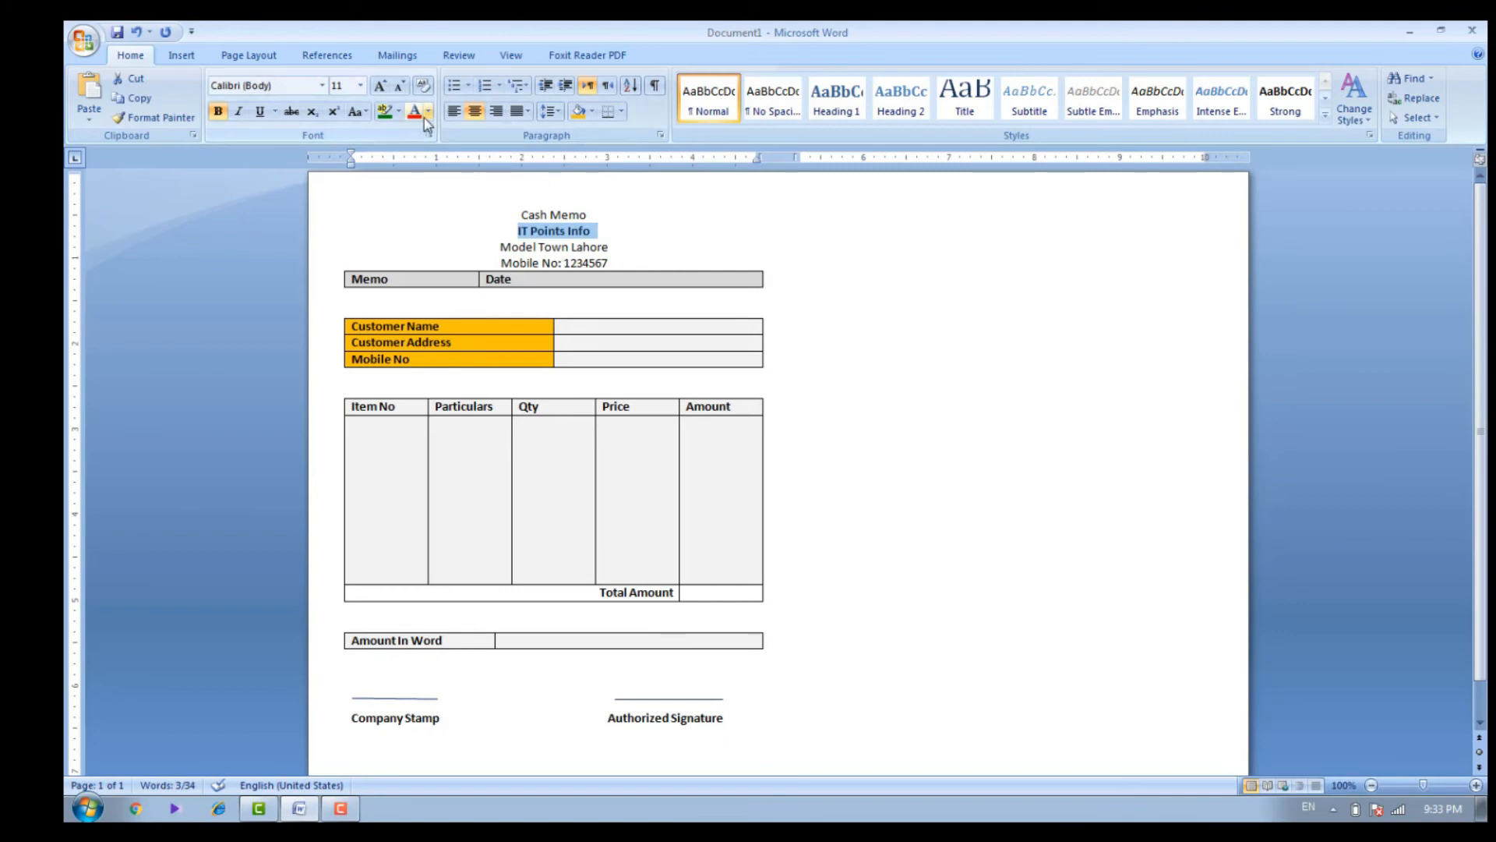
left_click(361, 86)
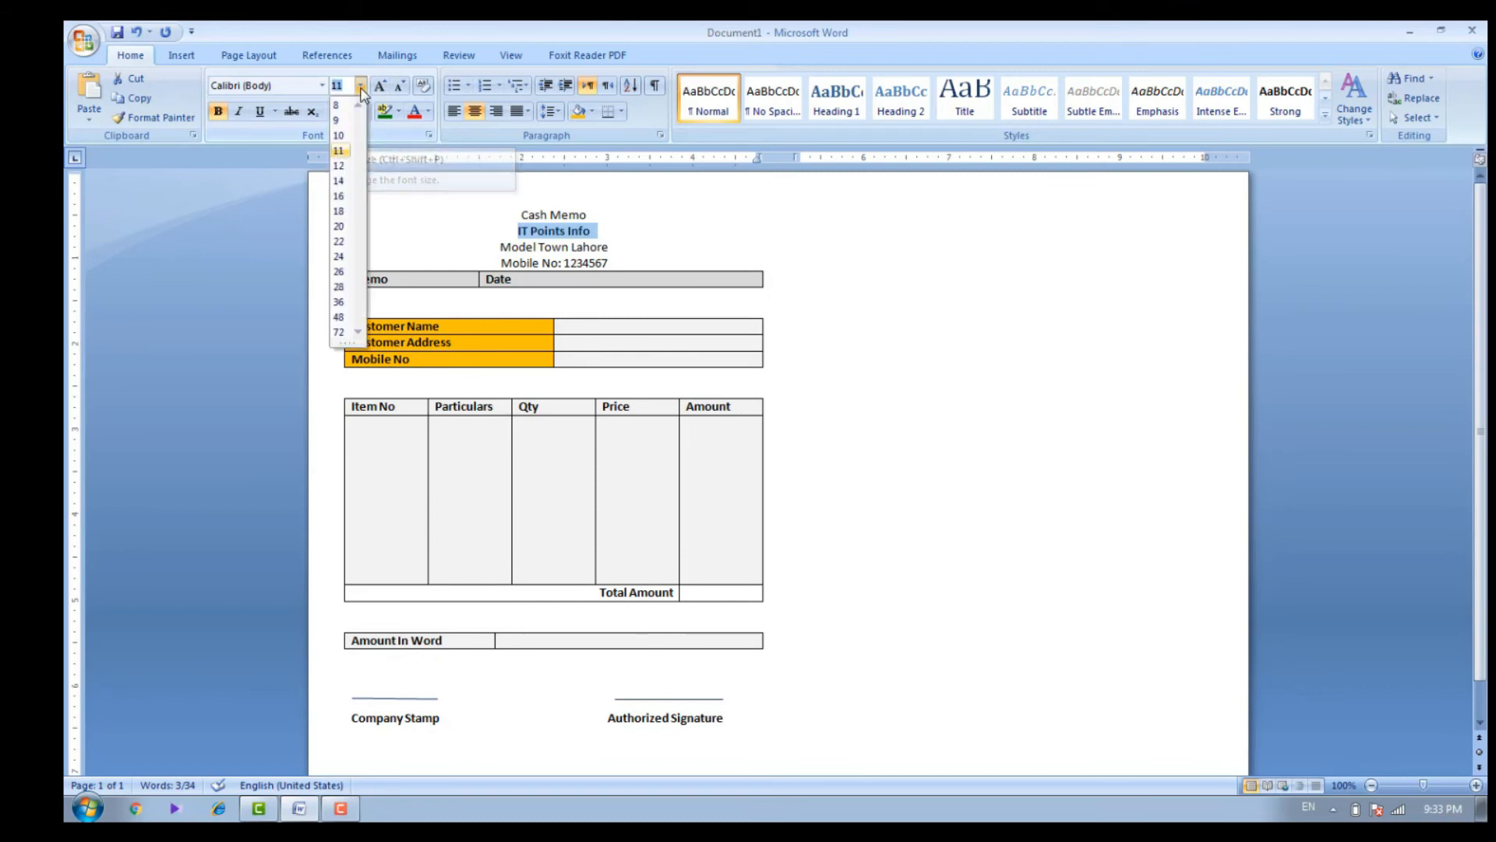
left_click(342, 227)
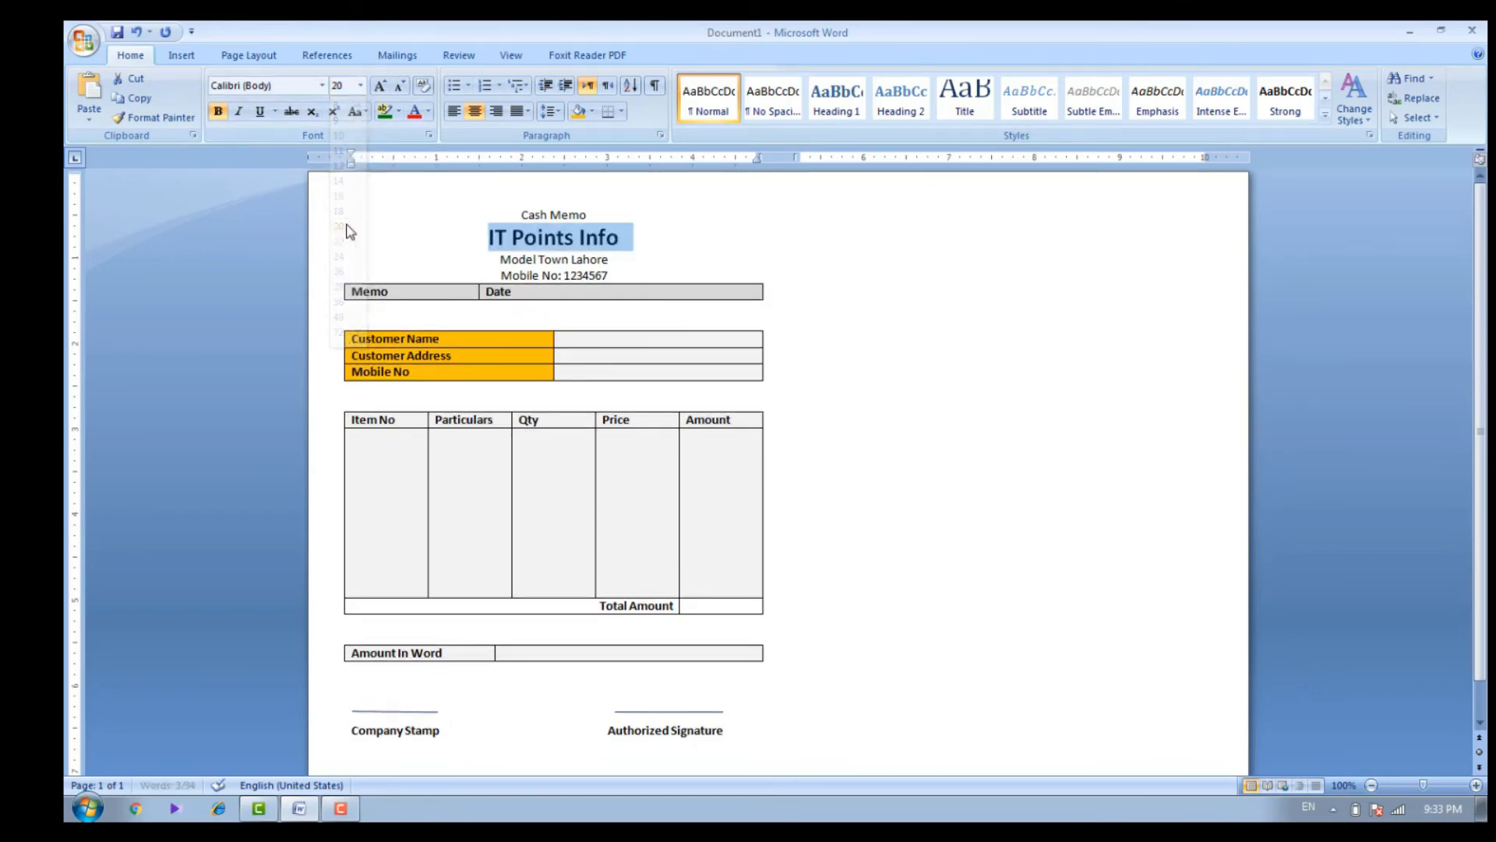
Set the font color of the heading line "IT Points Info" to red
left_click(643, 237)
left_click_drag(622, 238, 489, 238)
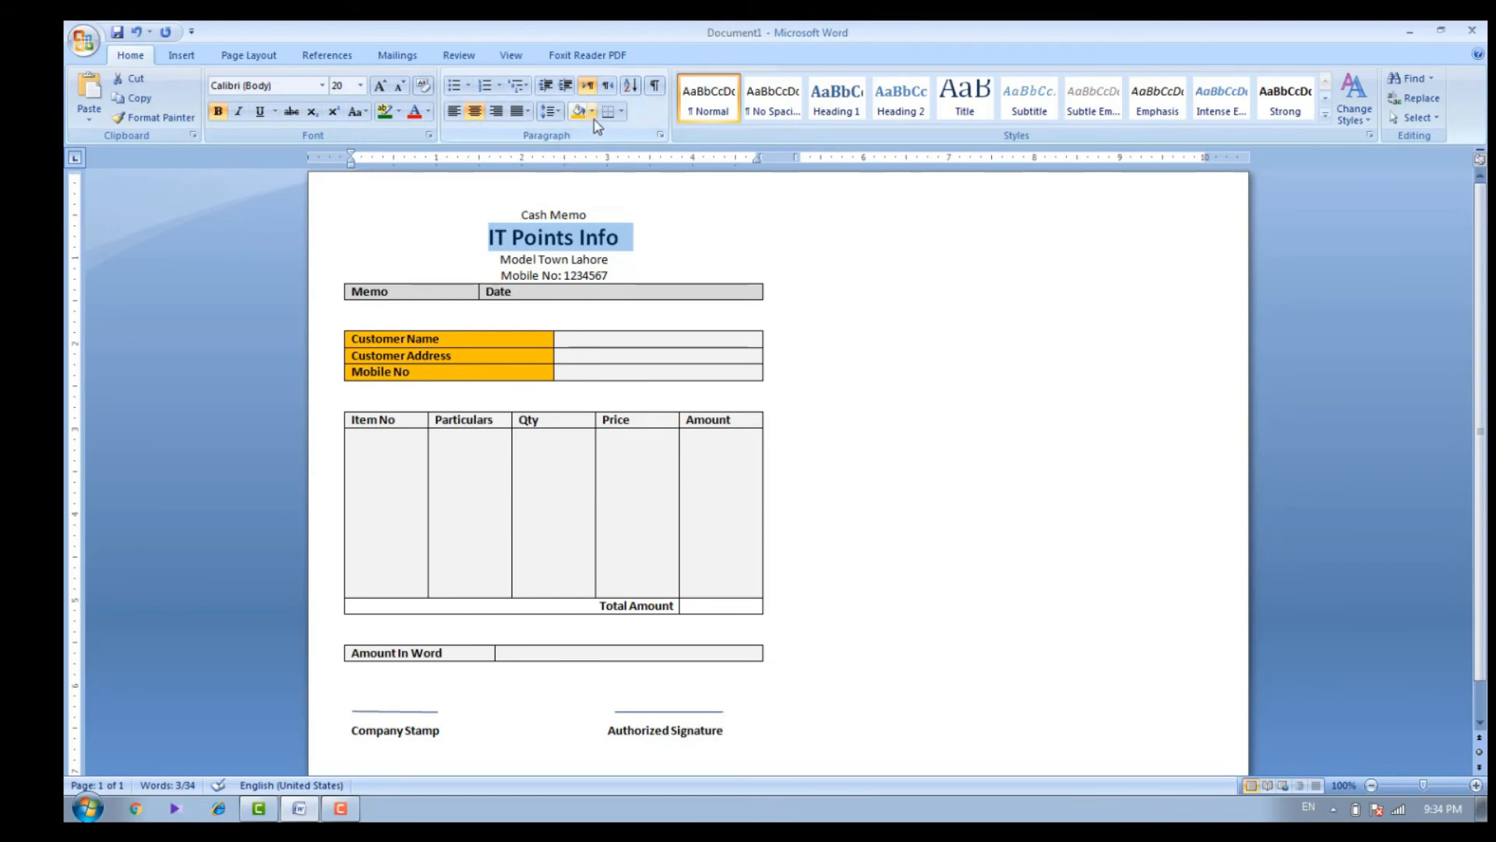
left_click(428, 111)
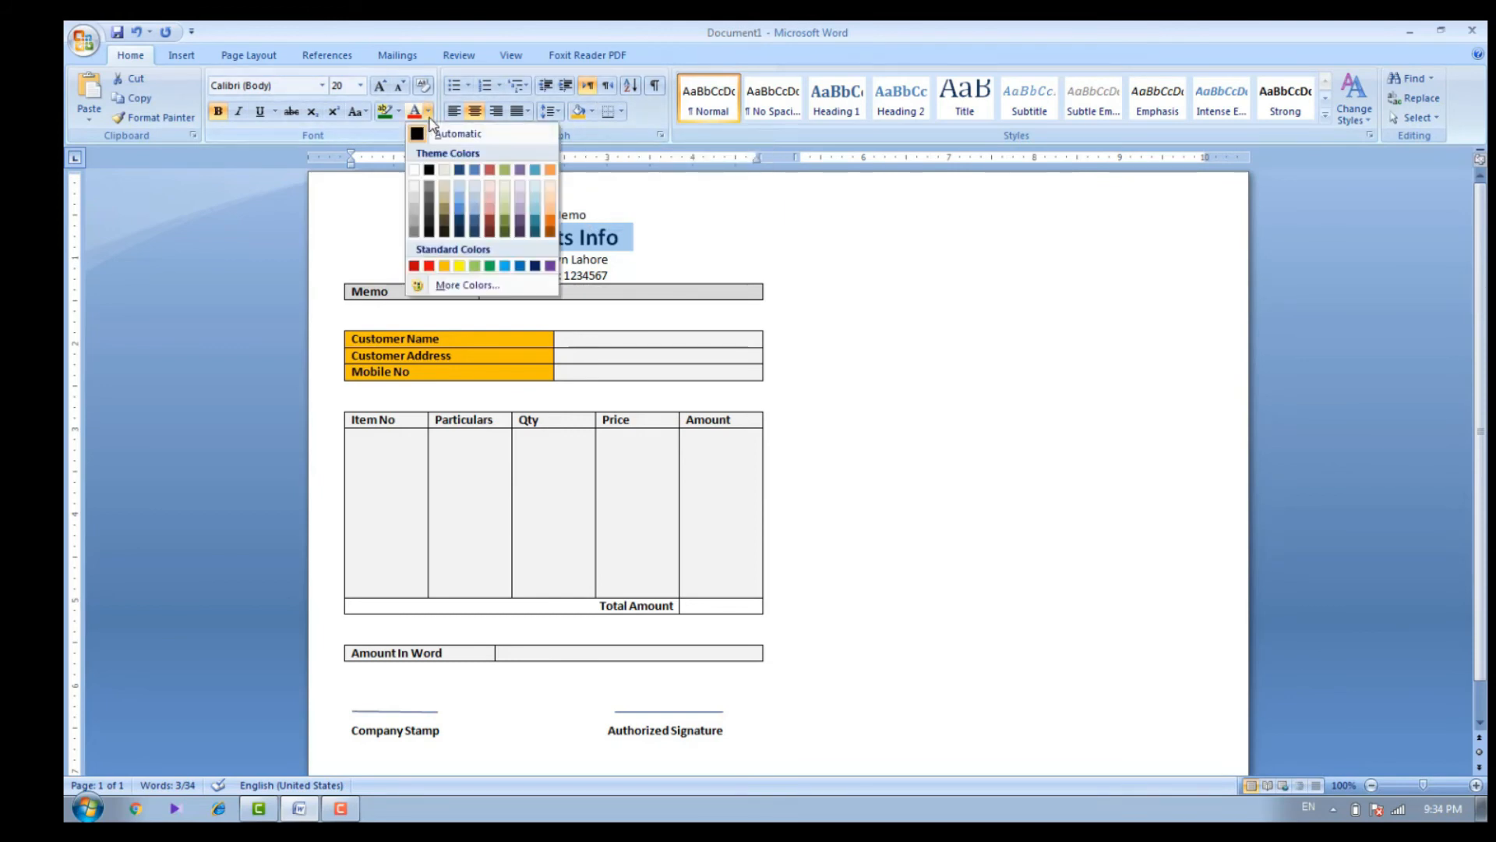
left_click(428, 267)
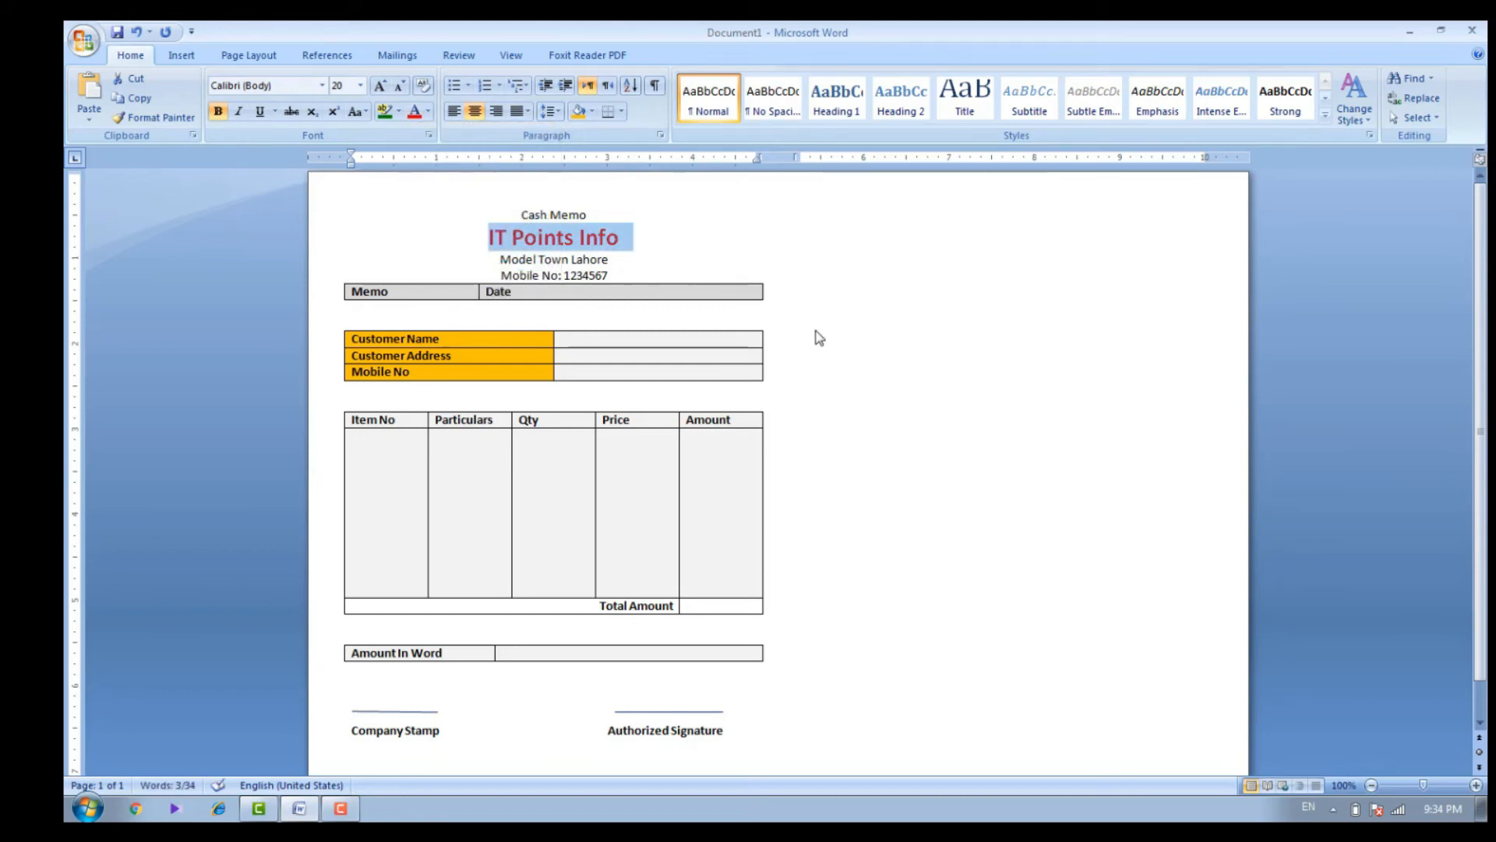
Make all four heading lines bold, from "Cash Memo" through the mobile number line
left_click(695, 260)
left_click(618, 274)
left_click_drag(617, 273, 502, 222)
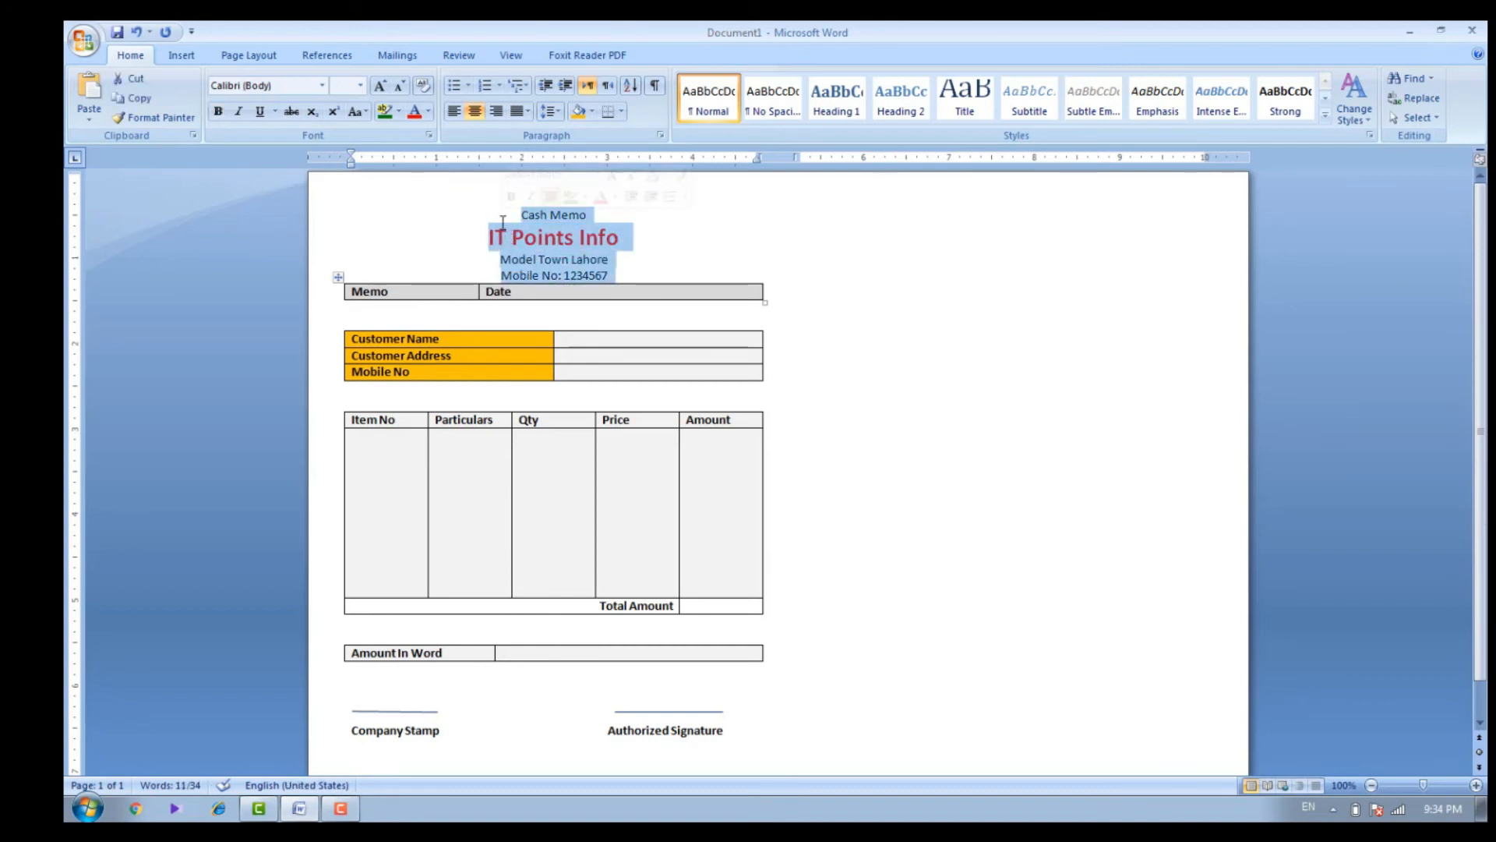
key("ctrl+b")
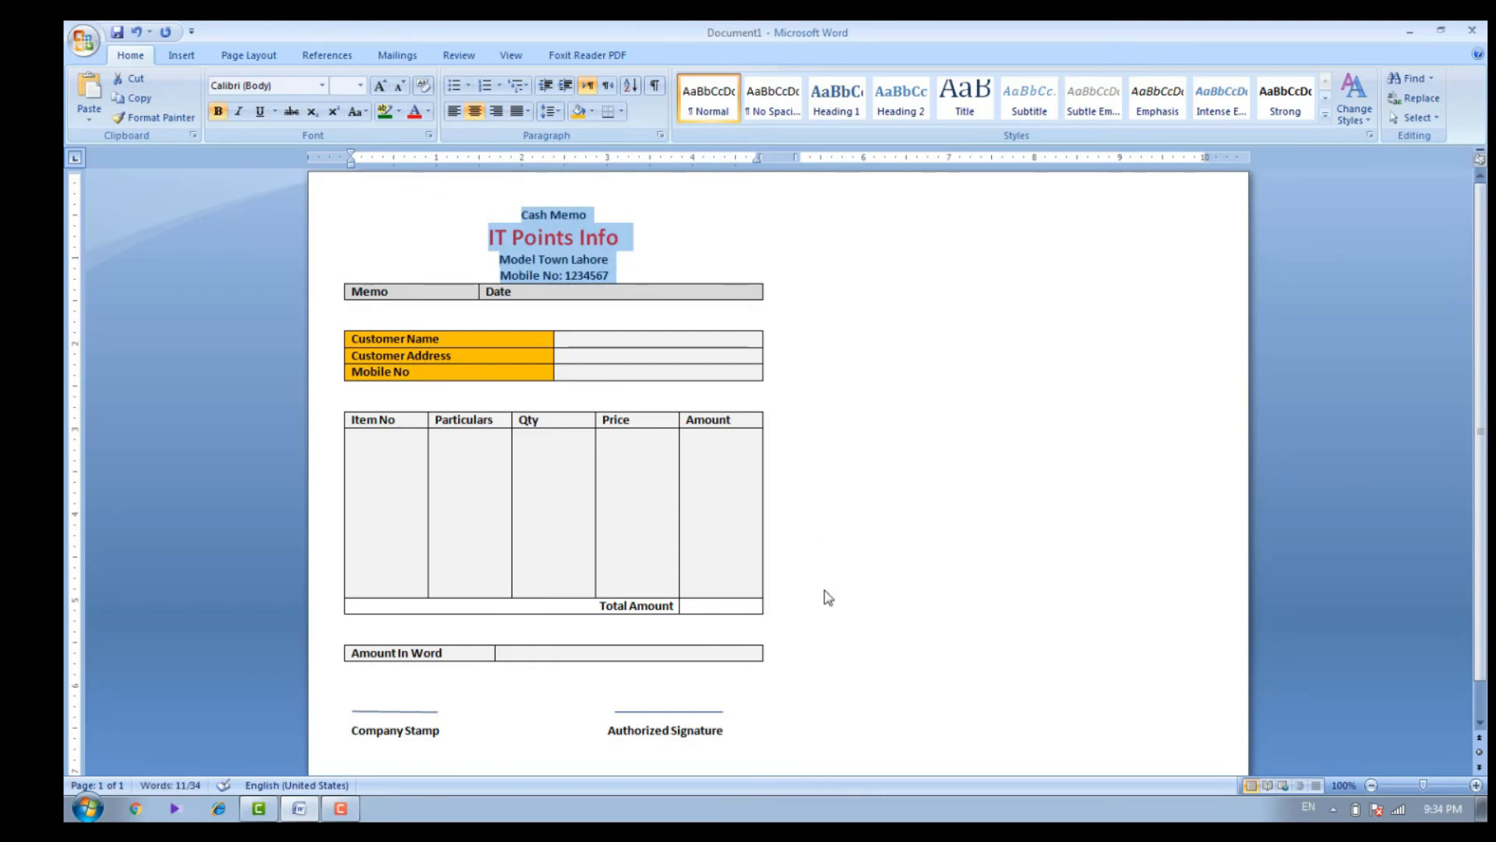
Shade the Amount In Word label cell orange
left_click_drag(488, 656, 351, 654)
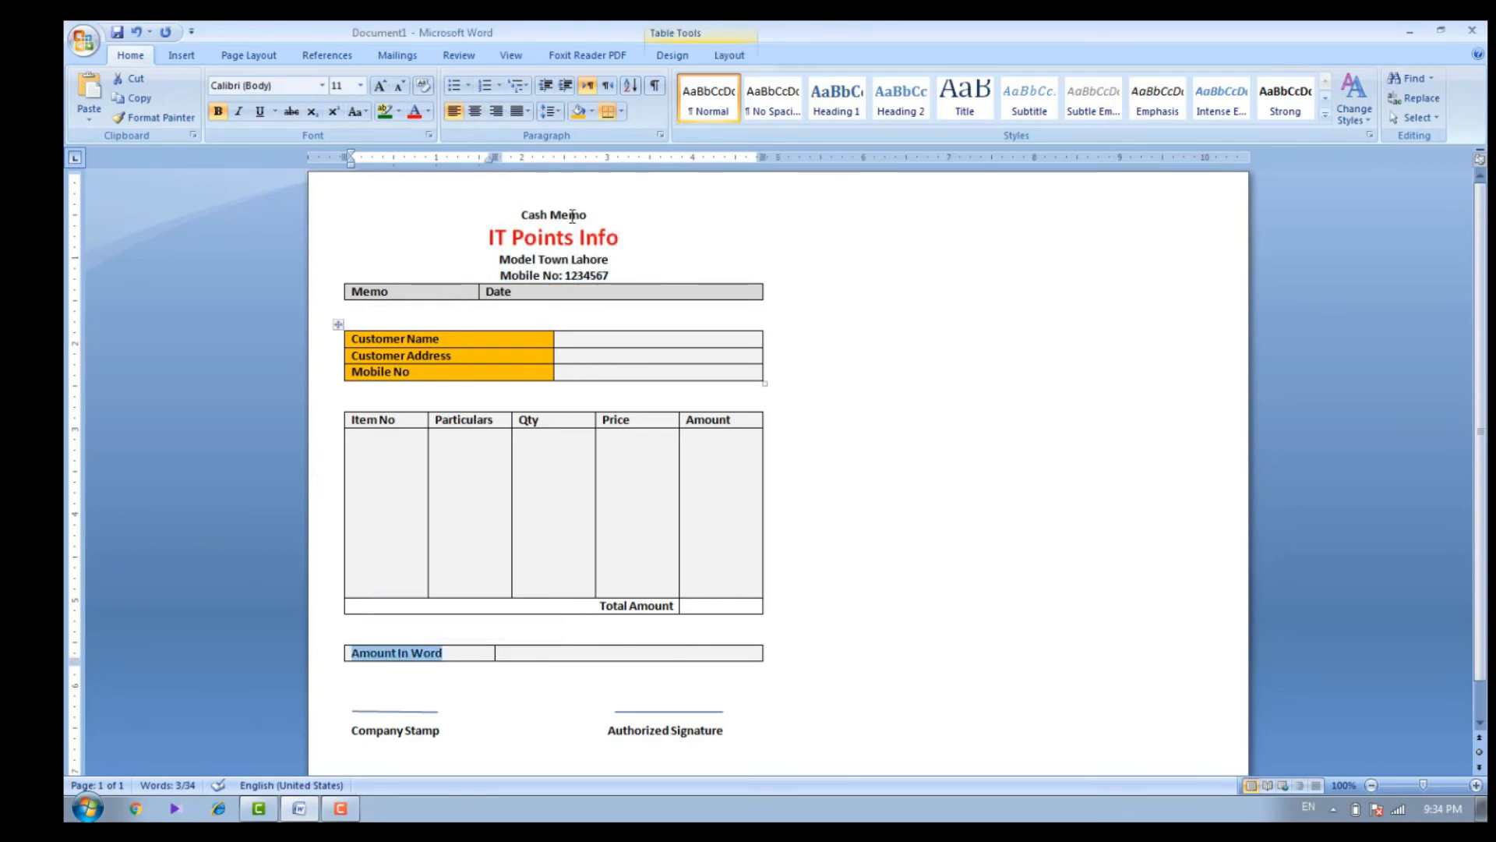
left_click(578, 112)
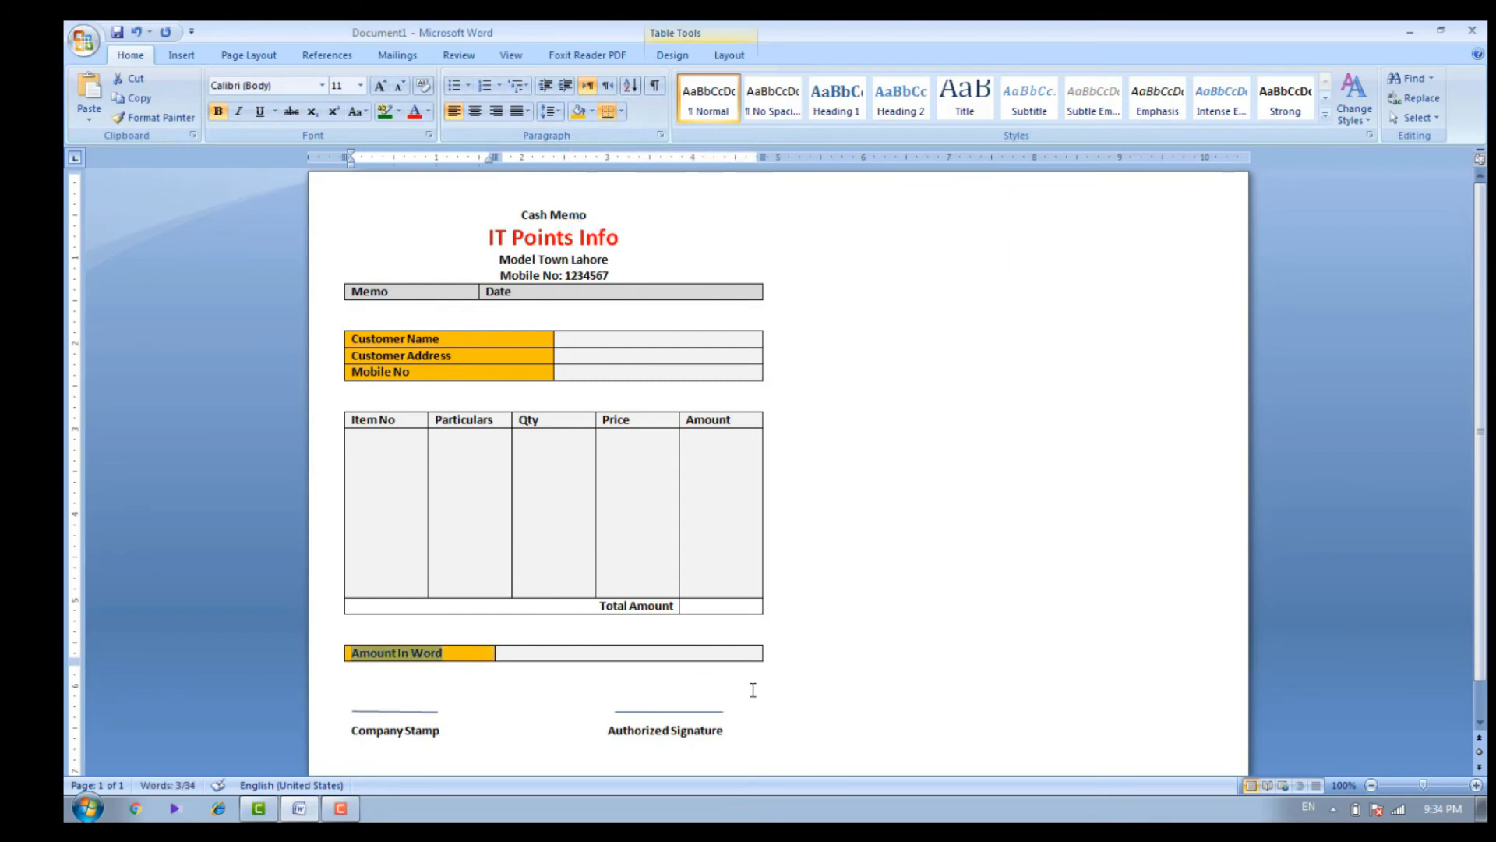
key("Down")
mouse_move(1482, 440)
left_mouse_down()
mouse_move(1483, 476)
mouse_move(1481, 451)
left_mouse_up()
Try to lighten the gray shading of the Memo and Date row with the blank line below it selected
left_click_drag(645, 274, 401, 289)
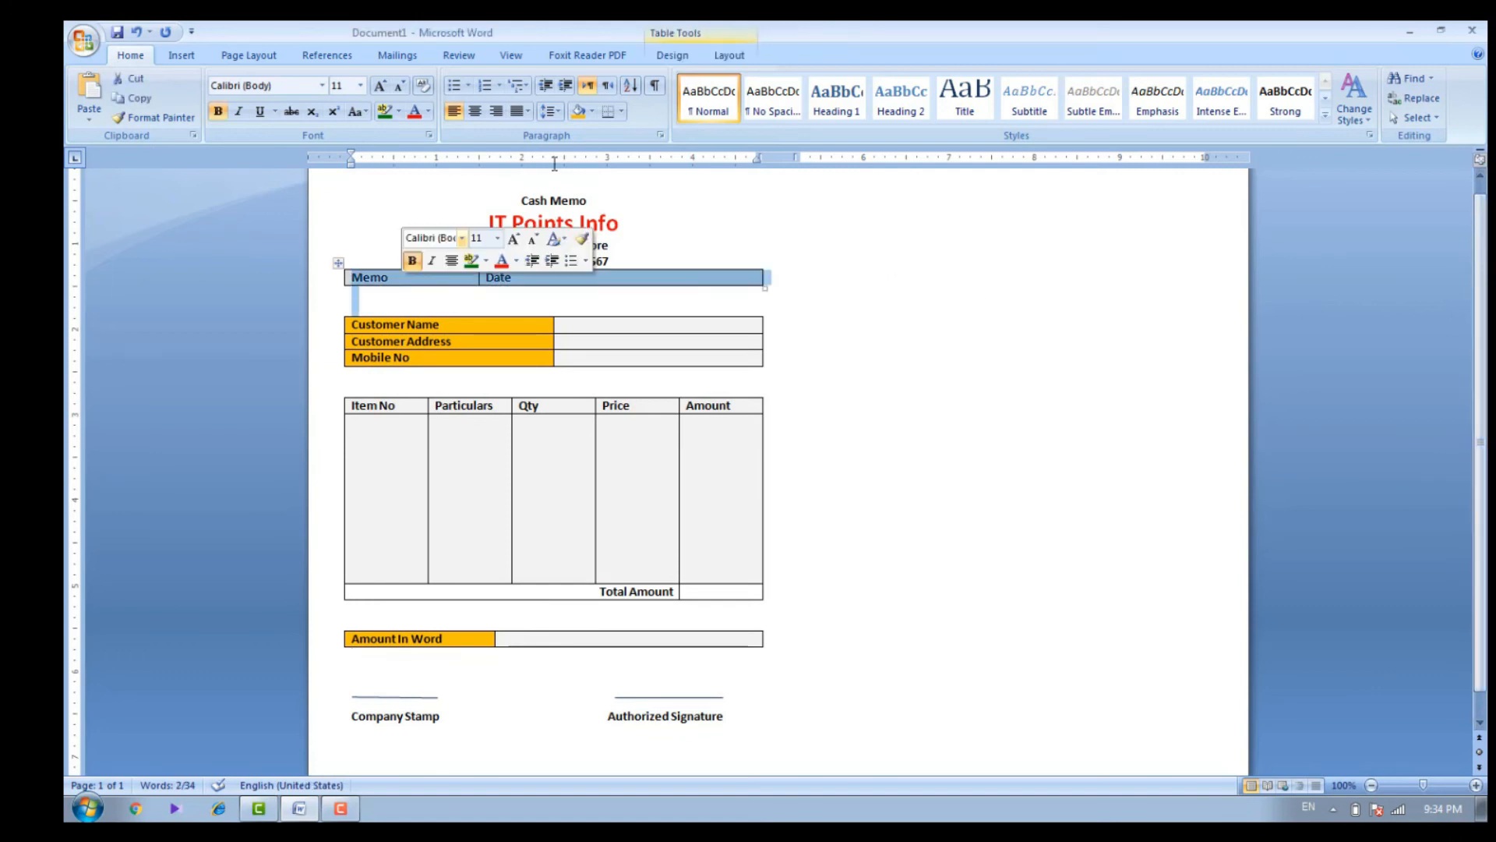
left_click(592, 113)
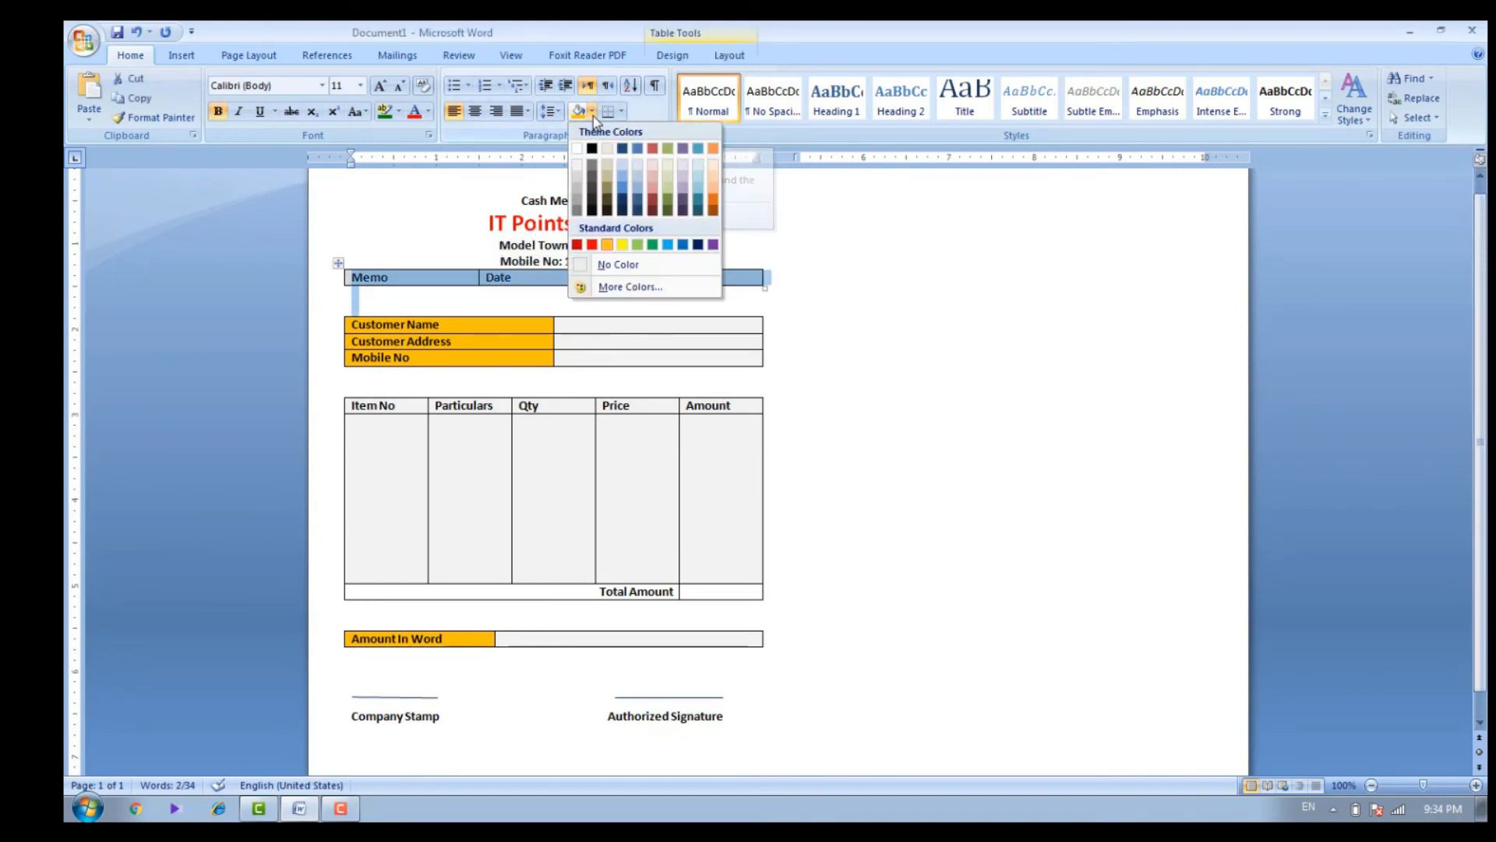
left_click(578, 171)
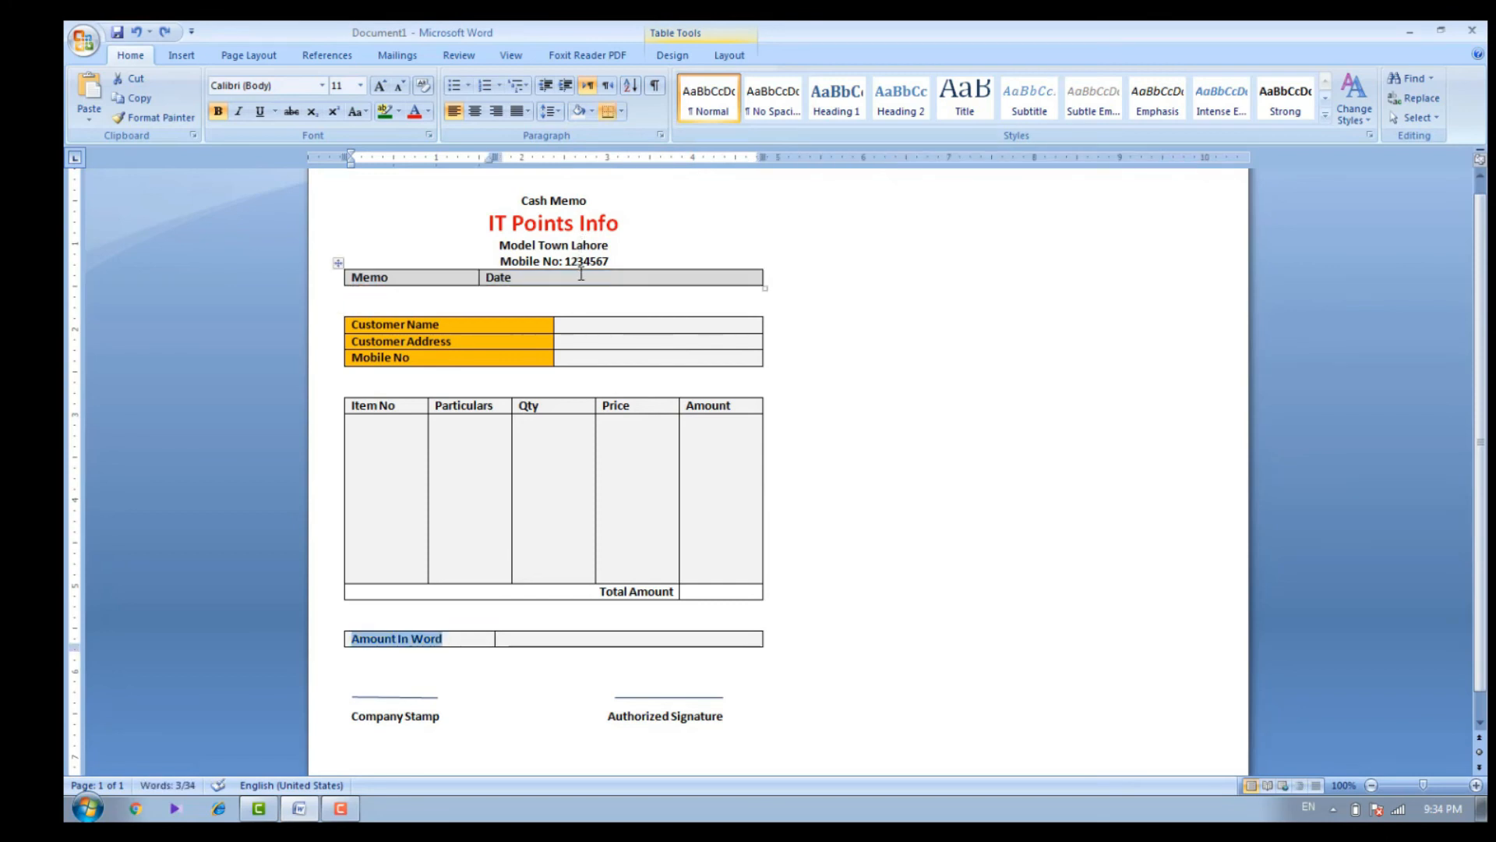
Shade only the Memo and Date row with the same light gray as the other table cells
left_click_drag(581, 274, 456, 279)
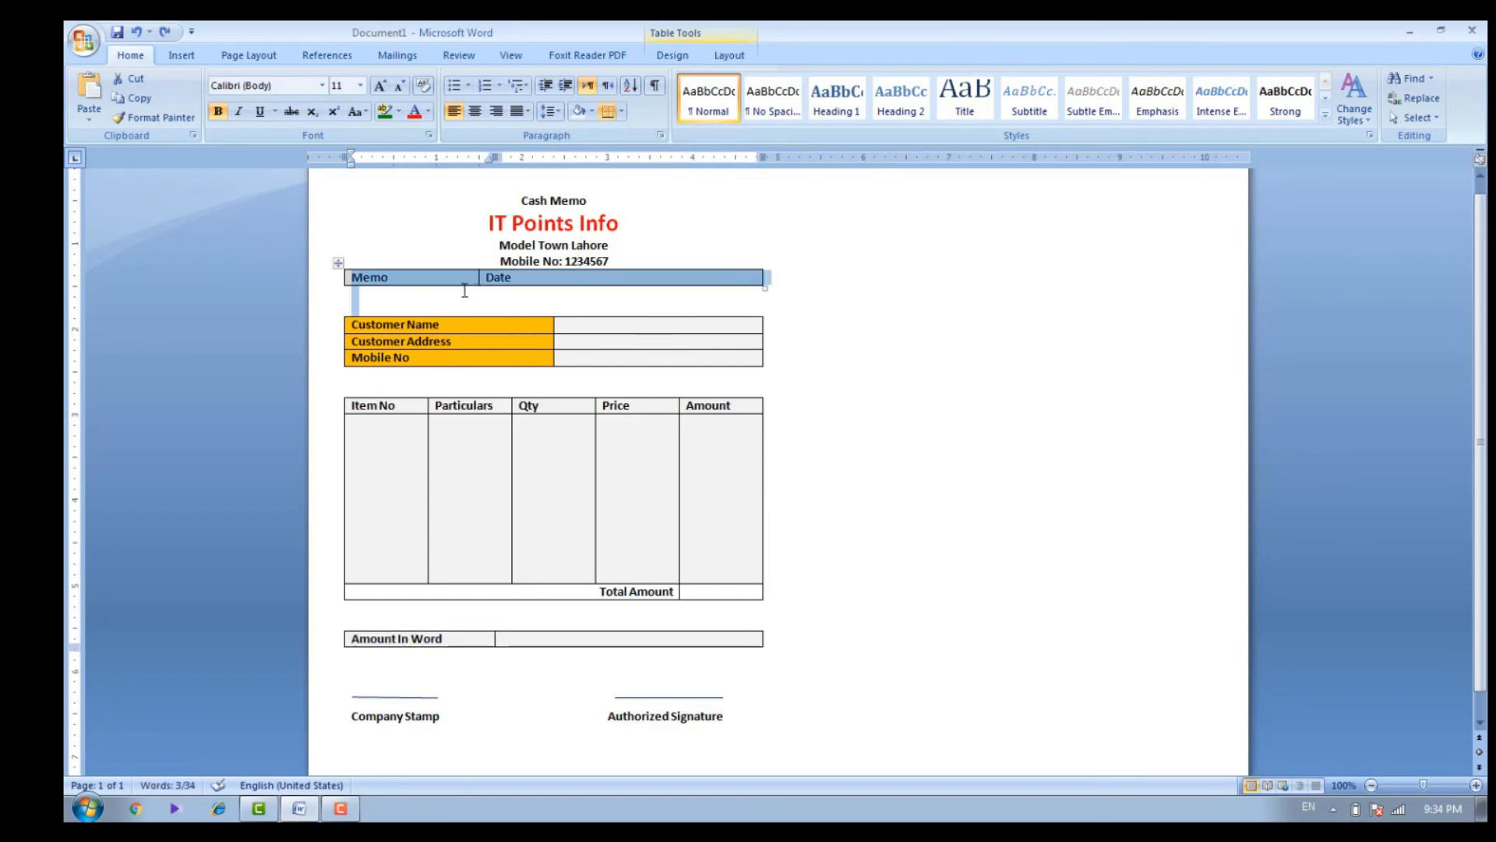
left_click(593, 111)
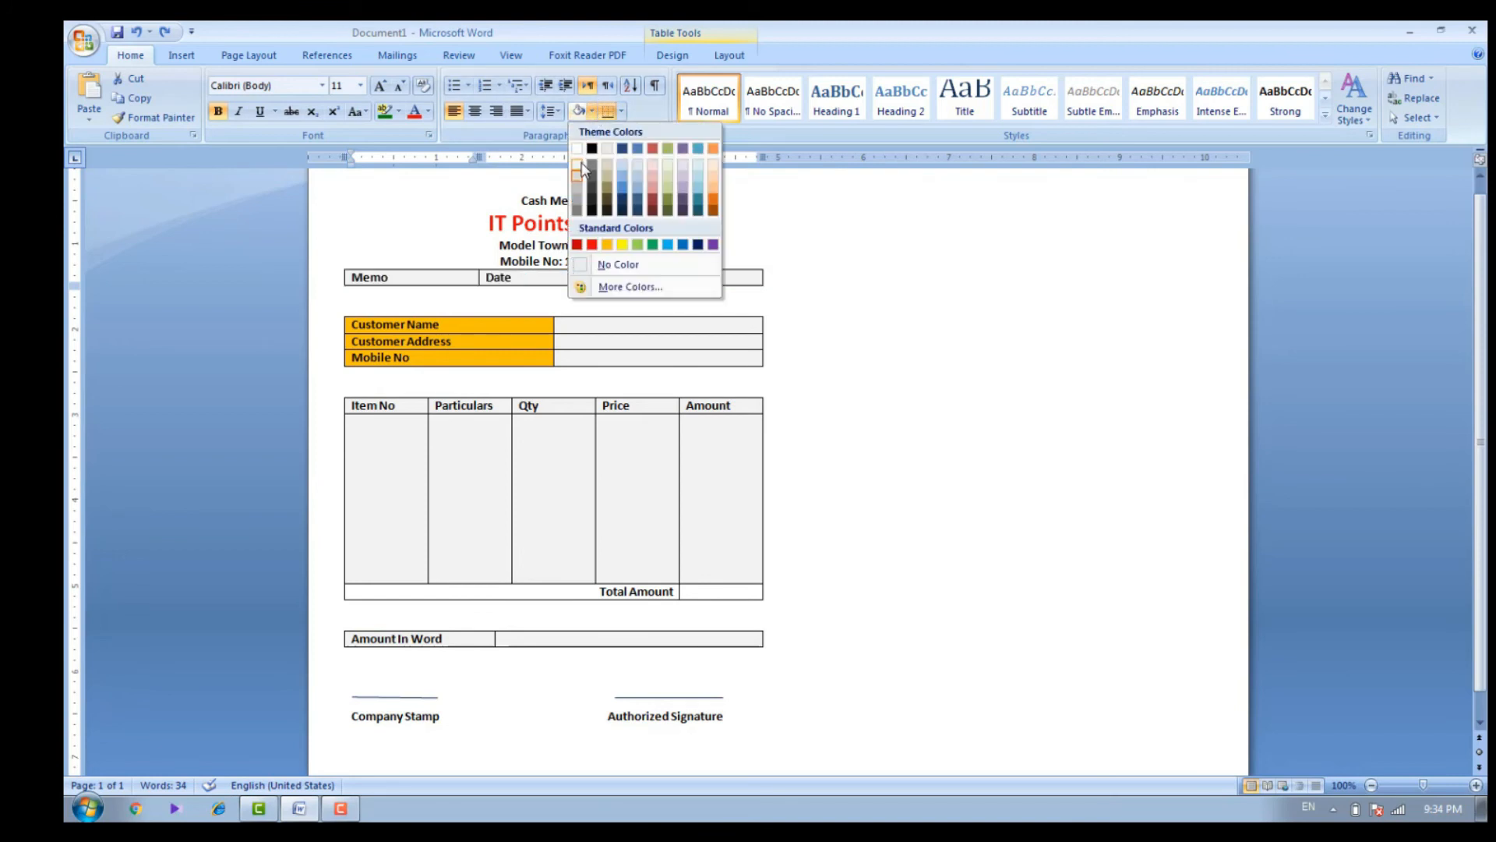
left_click(581, 168)
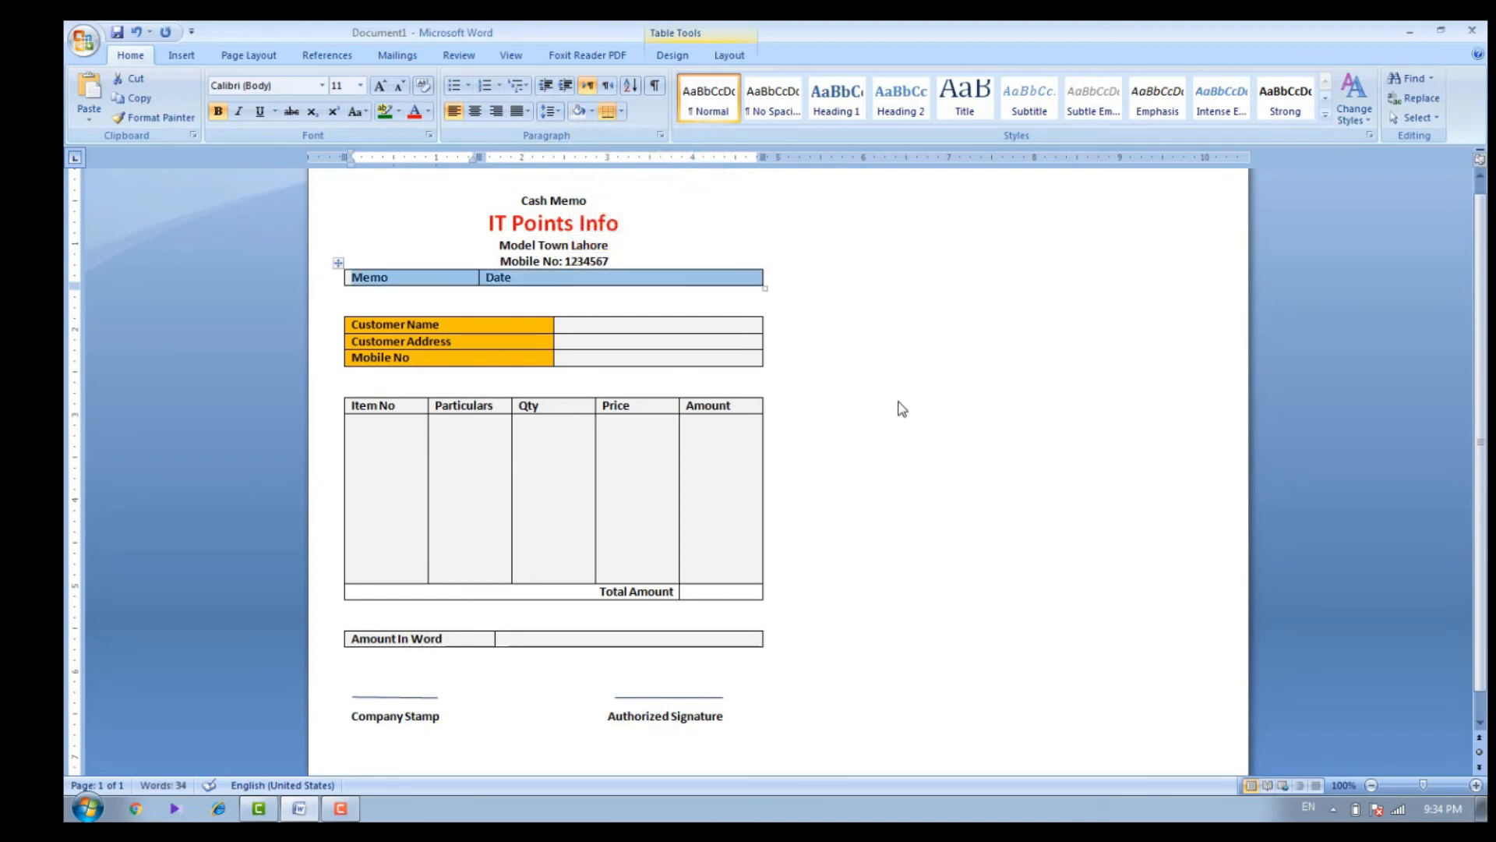
left_click(713, 303)
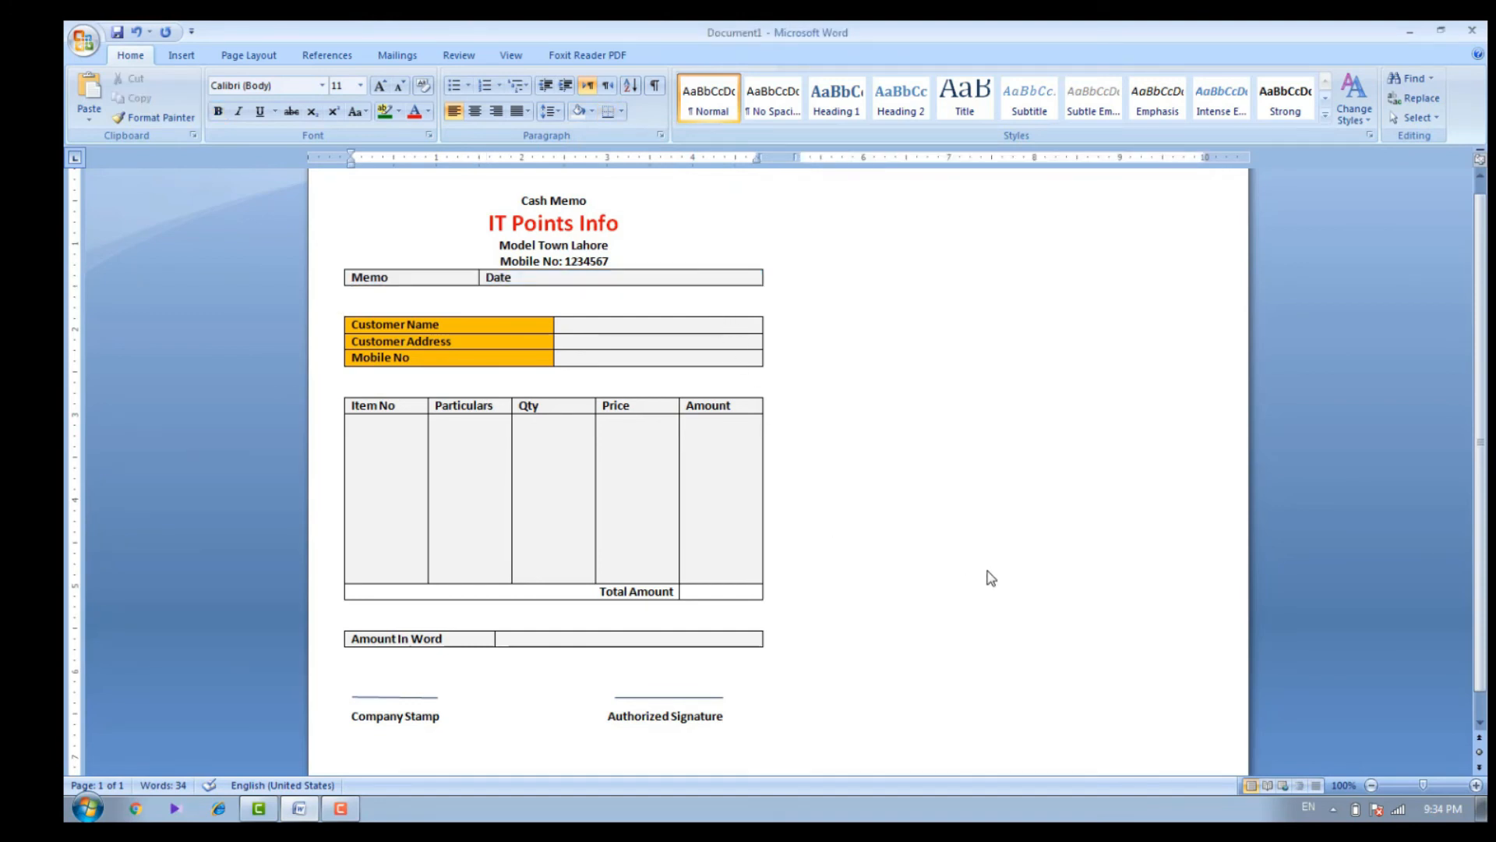
Copy the entire cash memo, from the "Cash Memo" heading down to the stamp and signature line
mouse_move(1479, 442)
left_mouse_down()
mouse_move(1479, 467)
mouse_move(1484, 431)
left_mouse_up()
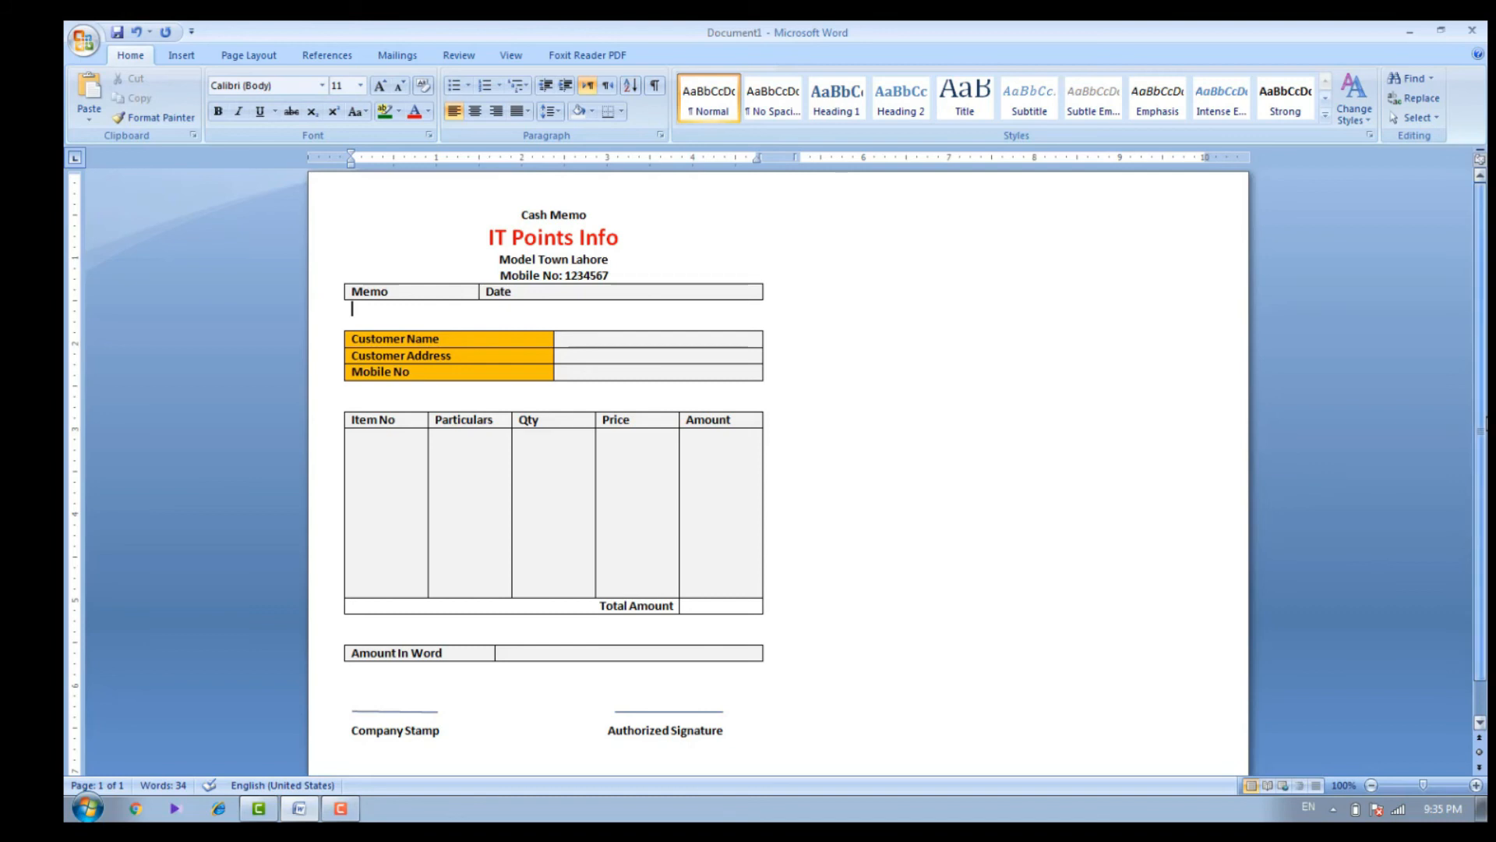
left_click(473, 209)
mouse_move(473, 209)
left_mouse_down()
mouse_move(600, 222)
mouse_move(594, 684)
mouse_move(636, 722)
mouse_move(716, 726)
left_mouse_up()
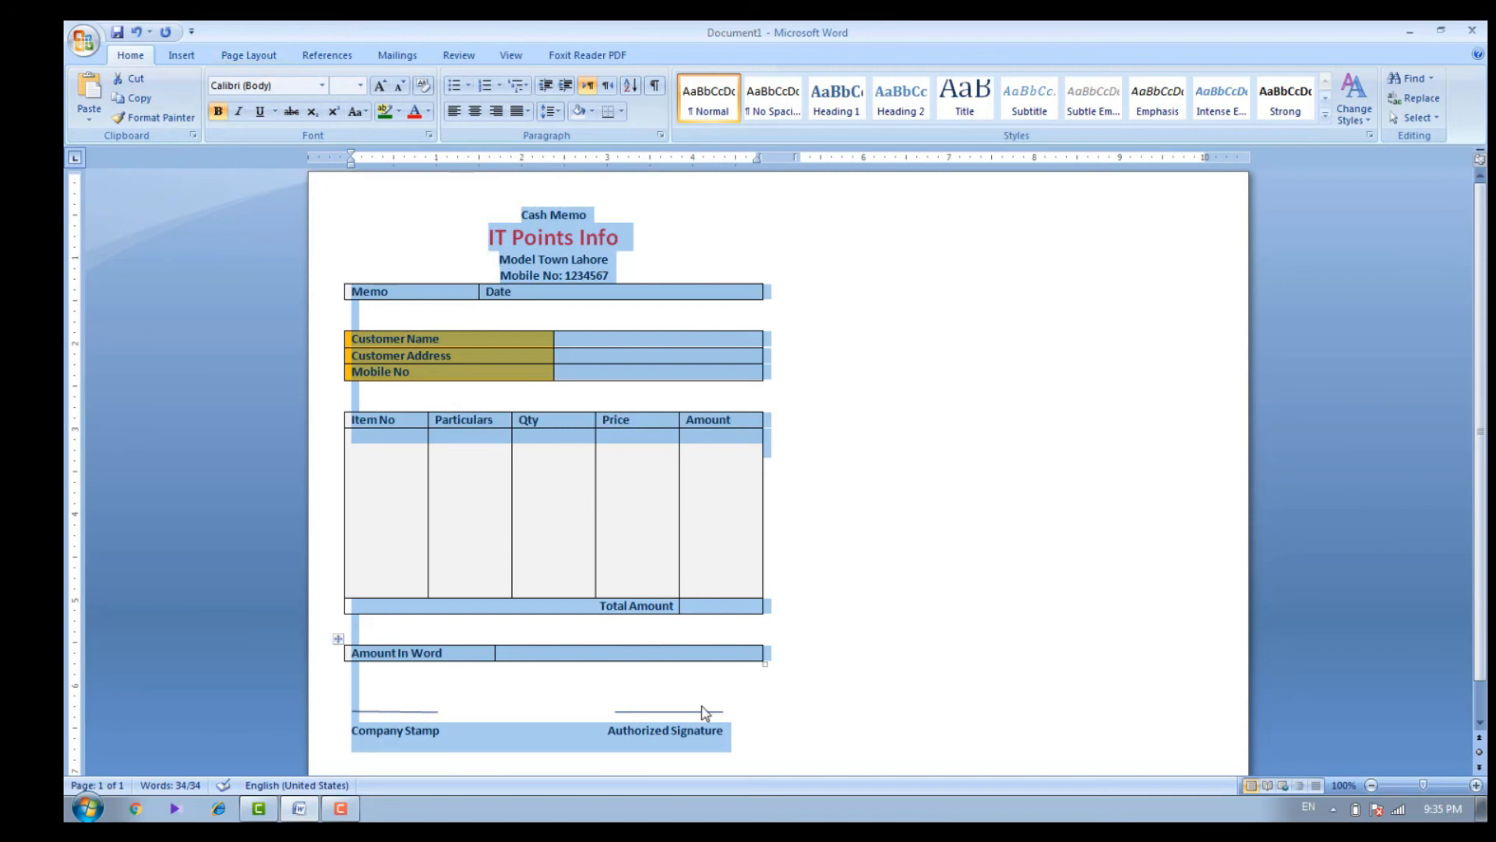
Insert a column break after the signature line and paste the copied cash memo into the second column
left_click(750, 745)
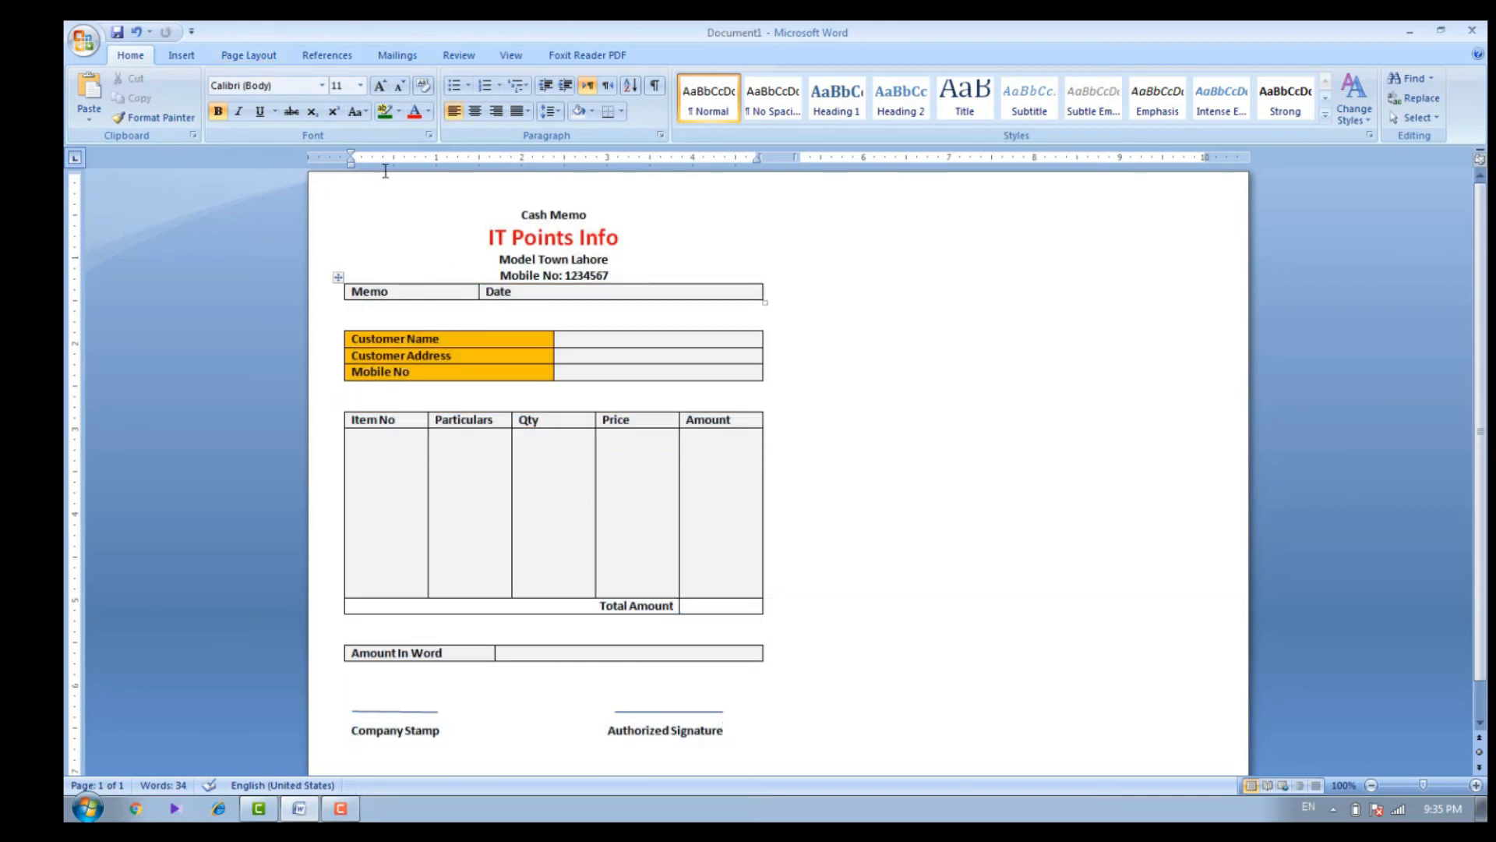
left_click(270, 58)
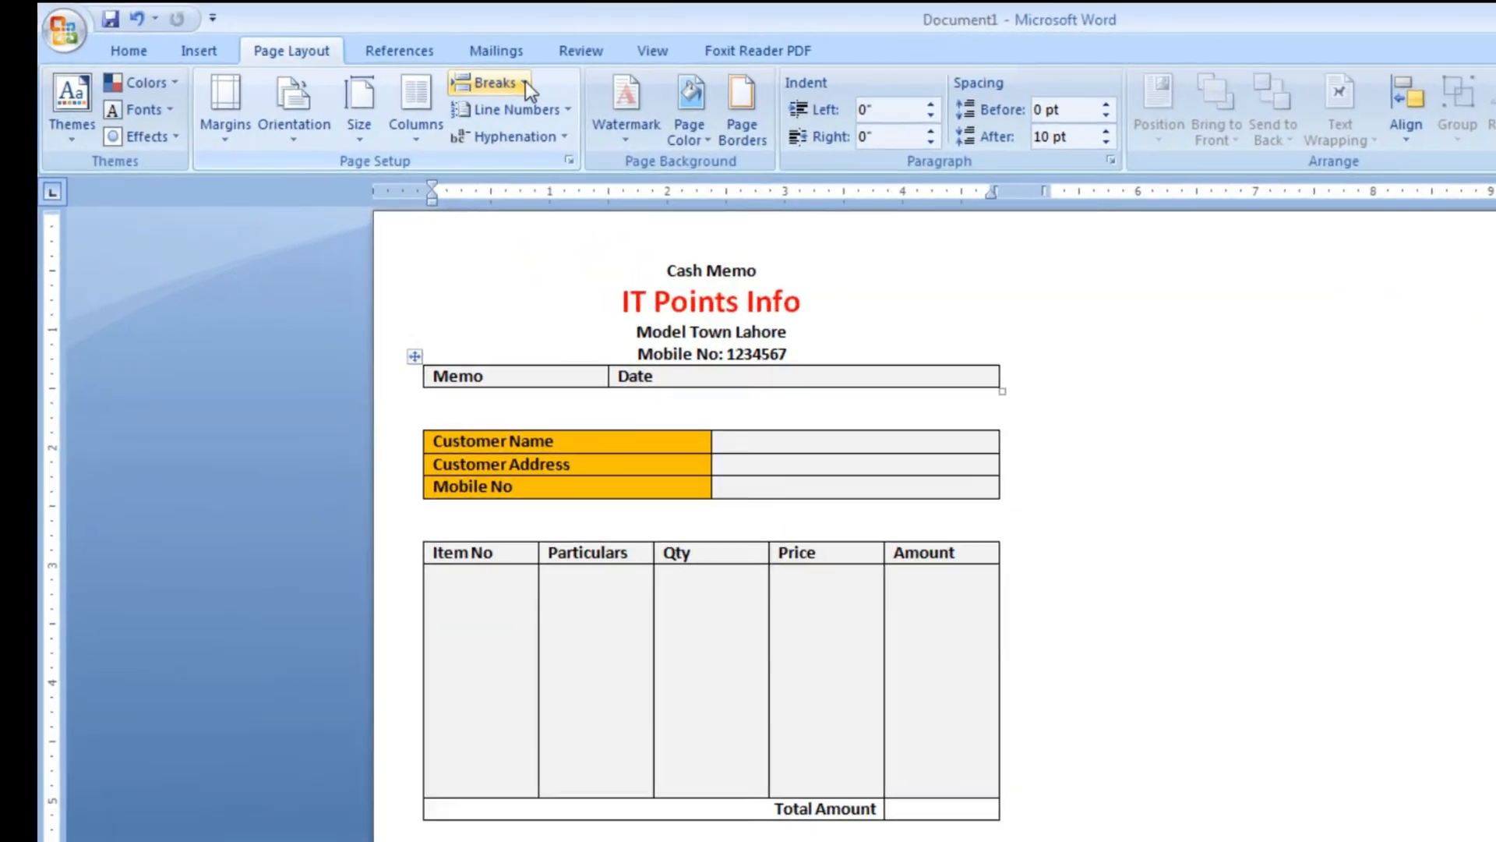
left_click(526, 84)
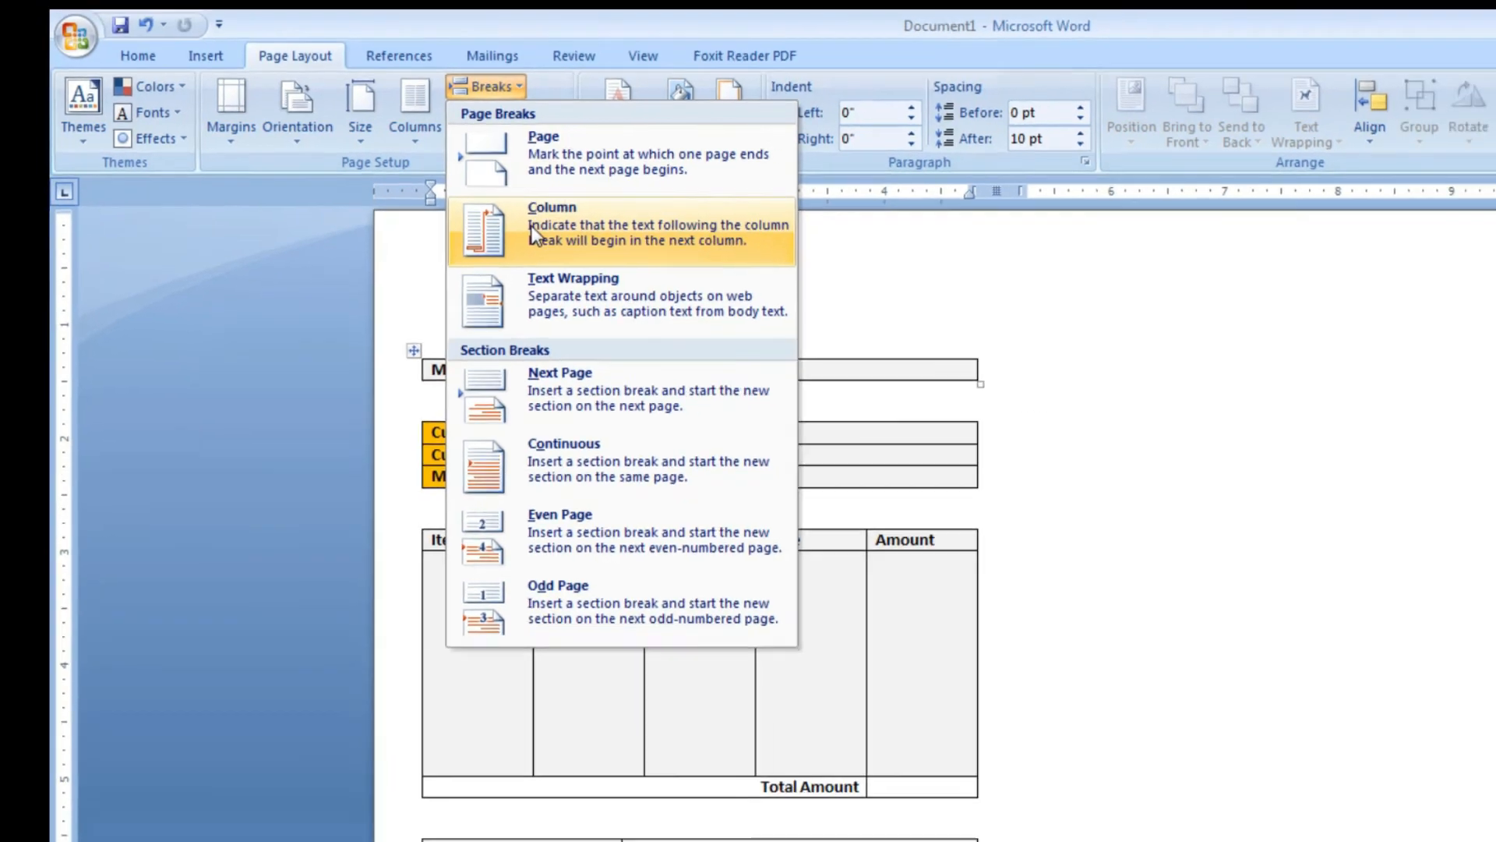
left_click(555, 235)
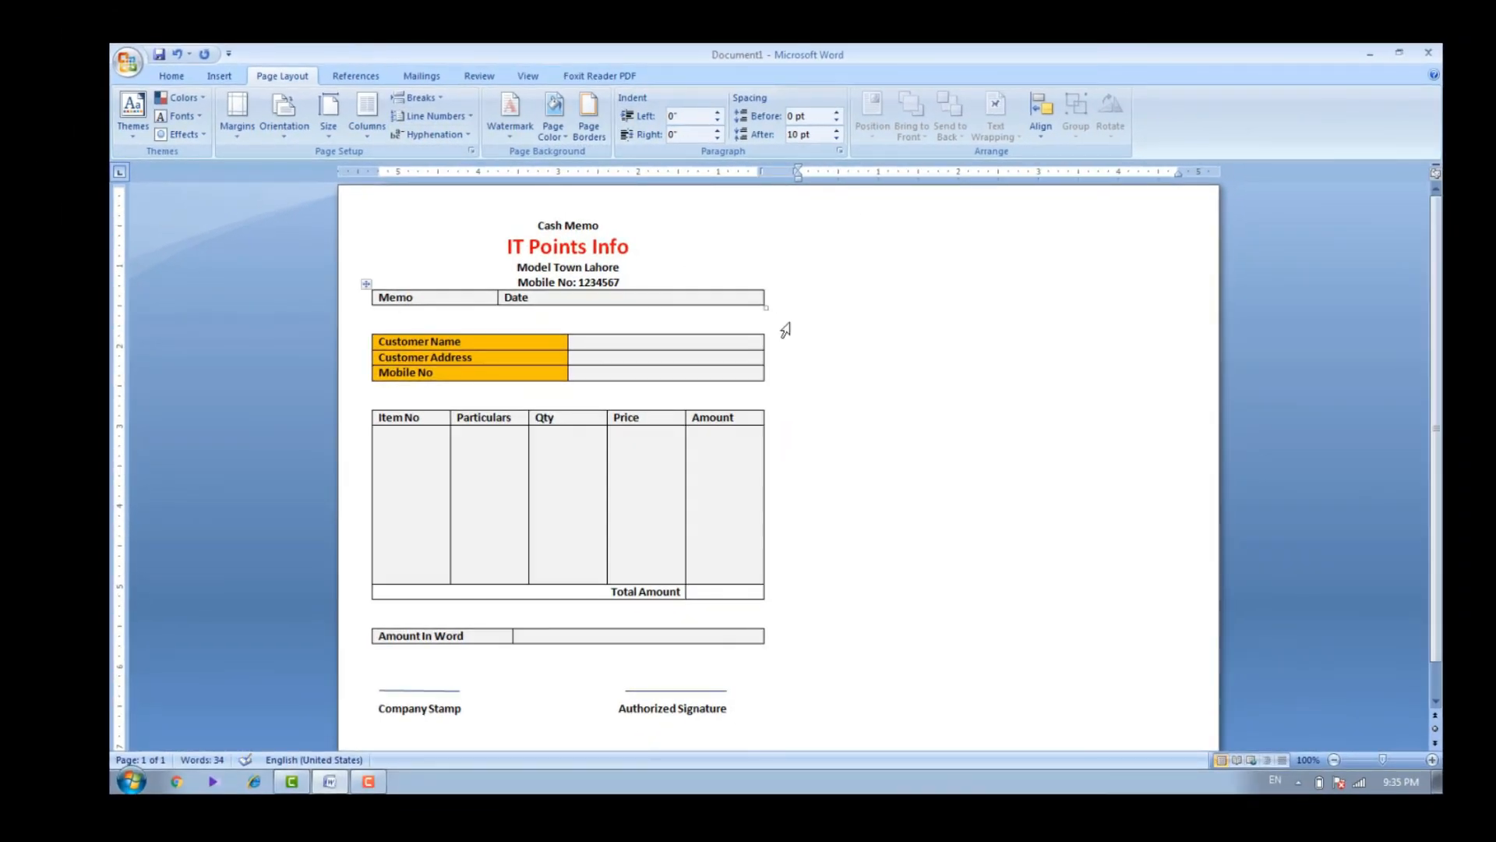
key("Return")
key("ctrl+v")
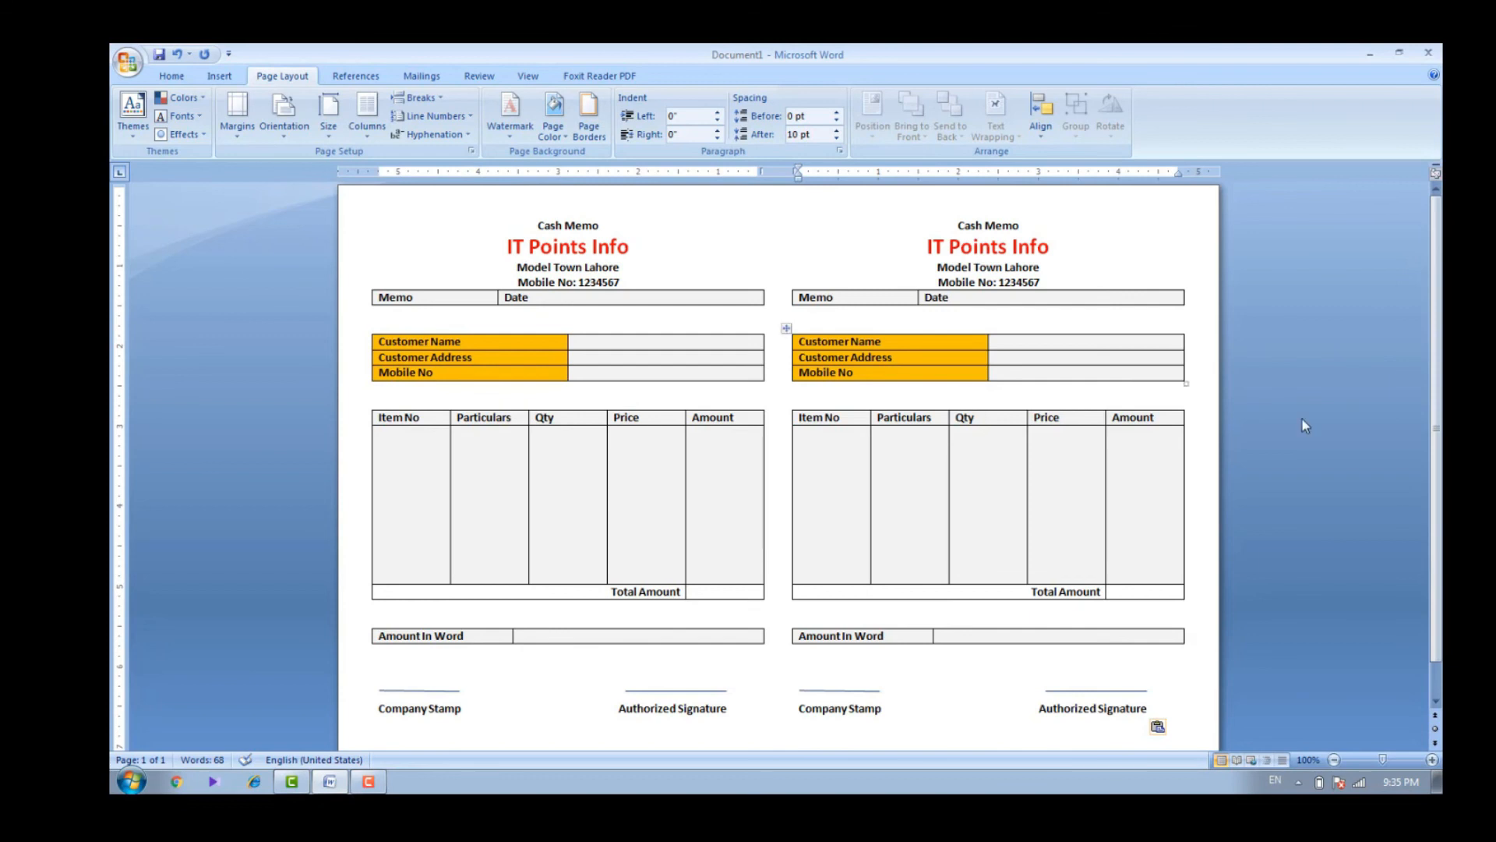
Draw a vertical line about 7.24" tall down the gap between the two cash memos
mouse_move(1438, 330)
left_mouse_down()
mouse_move(1440, 394)
mouse_move(1438, 329)
left_mouse_up()
left_click(222, 78)
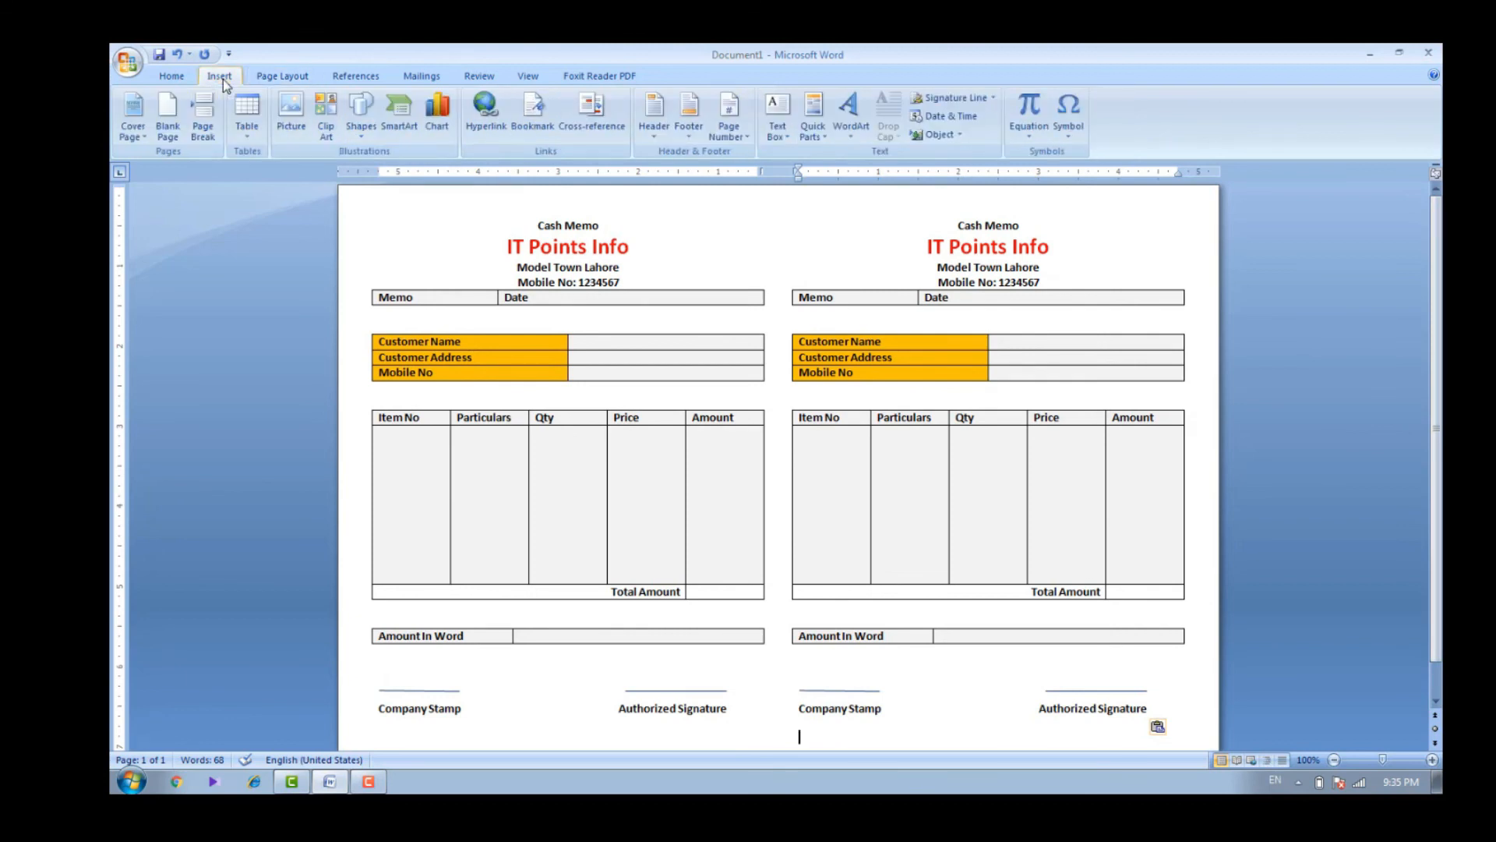
left_click(361, 136)
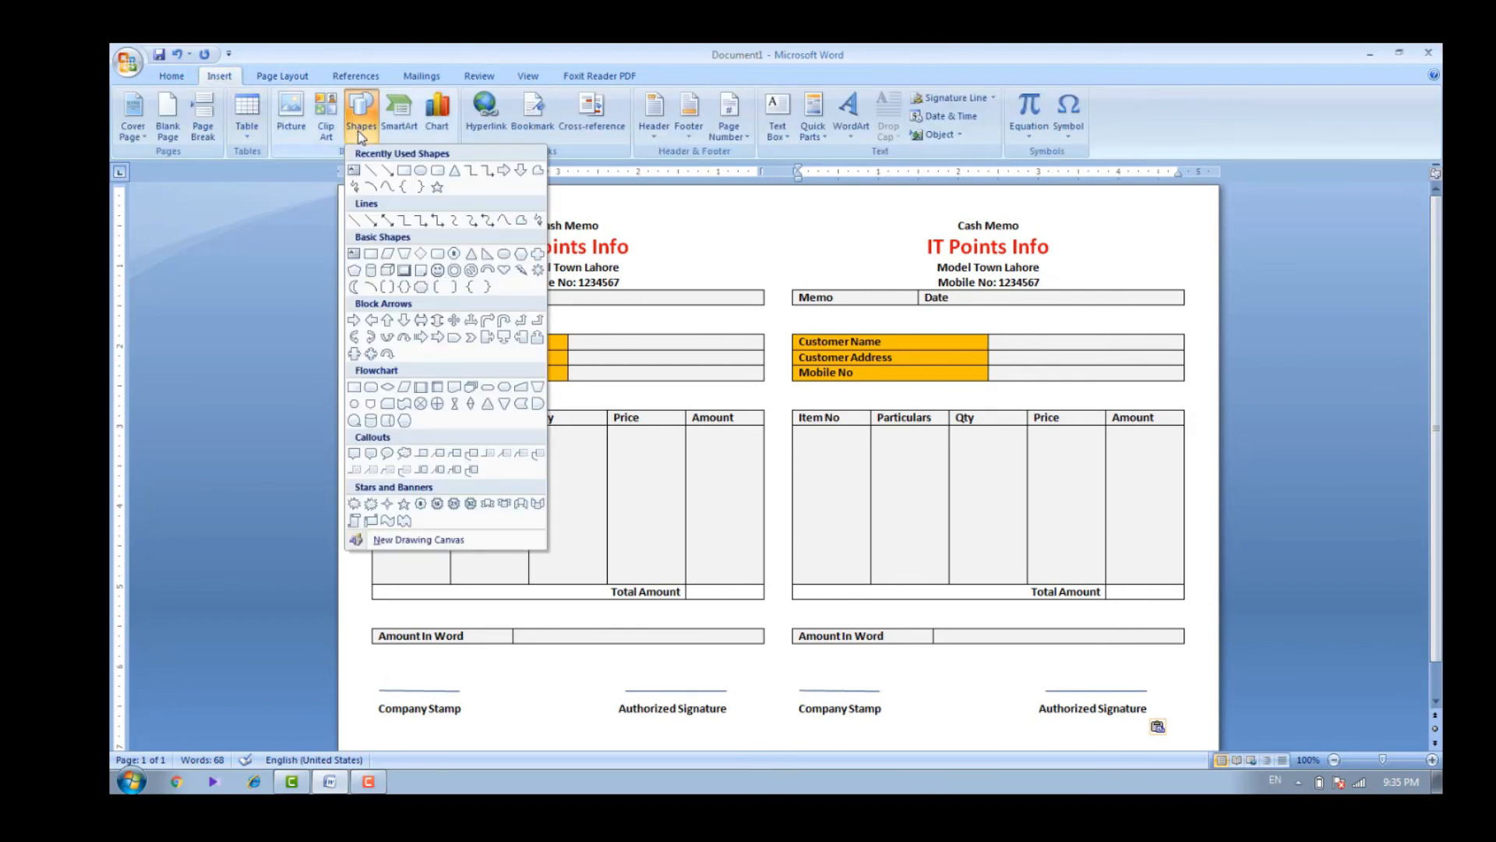
left_click(371, 171)
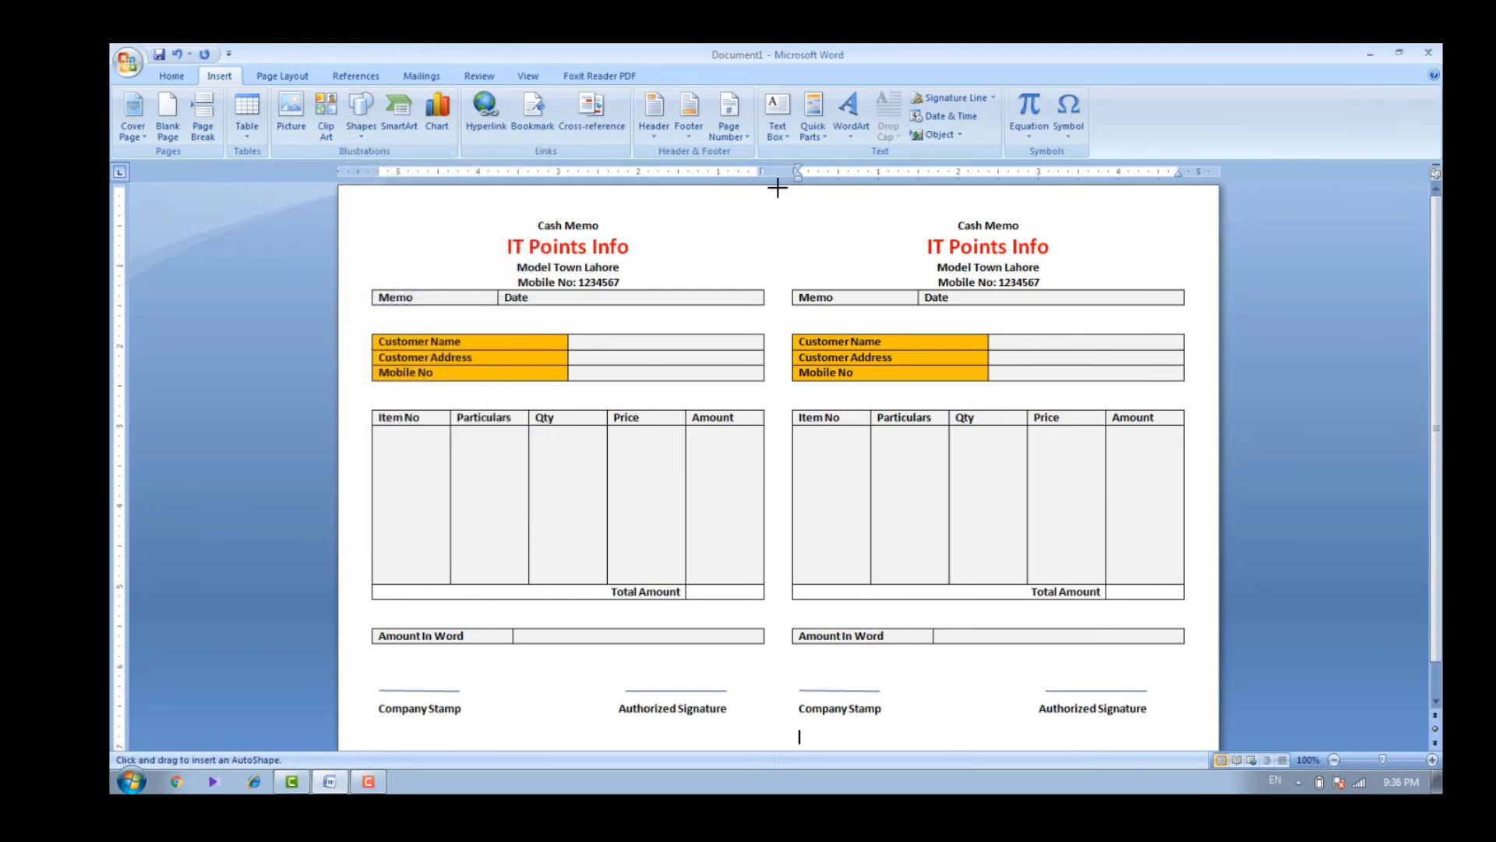
left_click_drag(777, 187, 781, 766)
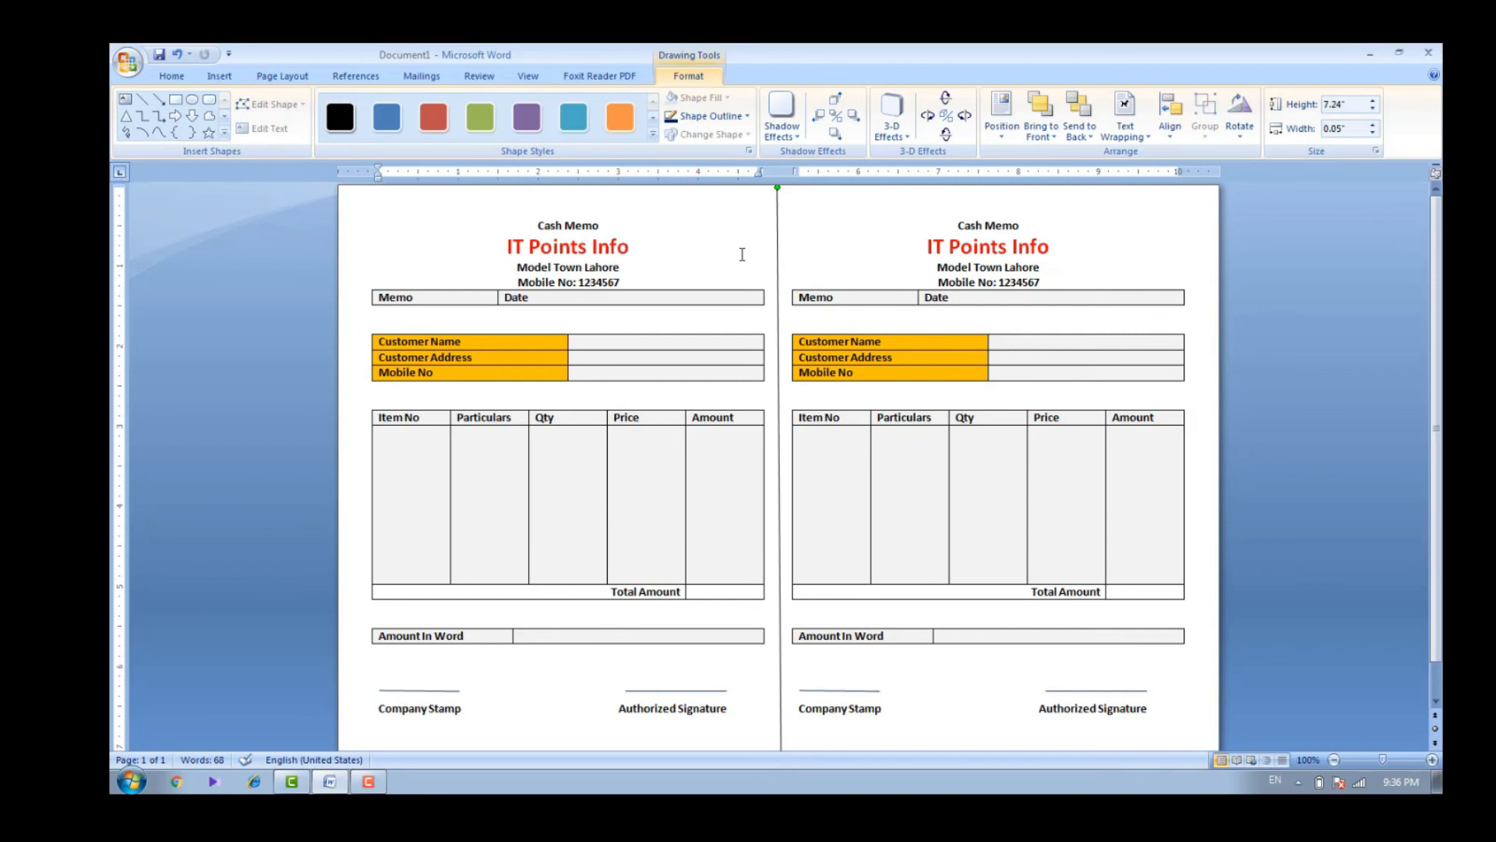
Set the dividing line's dash style to Round Dot and check its dotted look up close
left_click(746, 116)
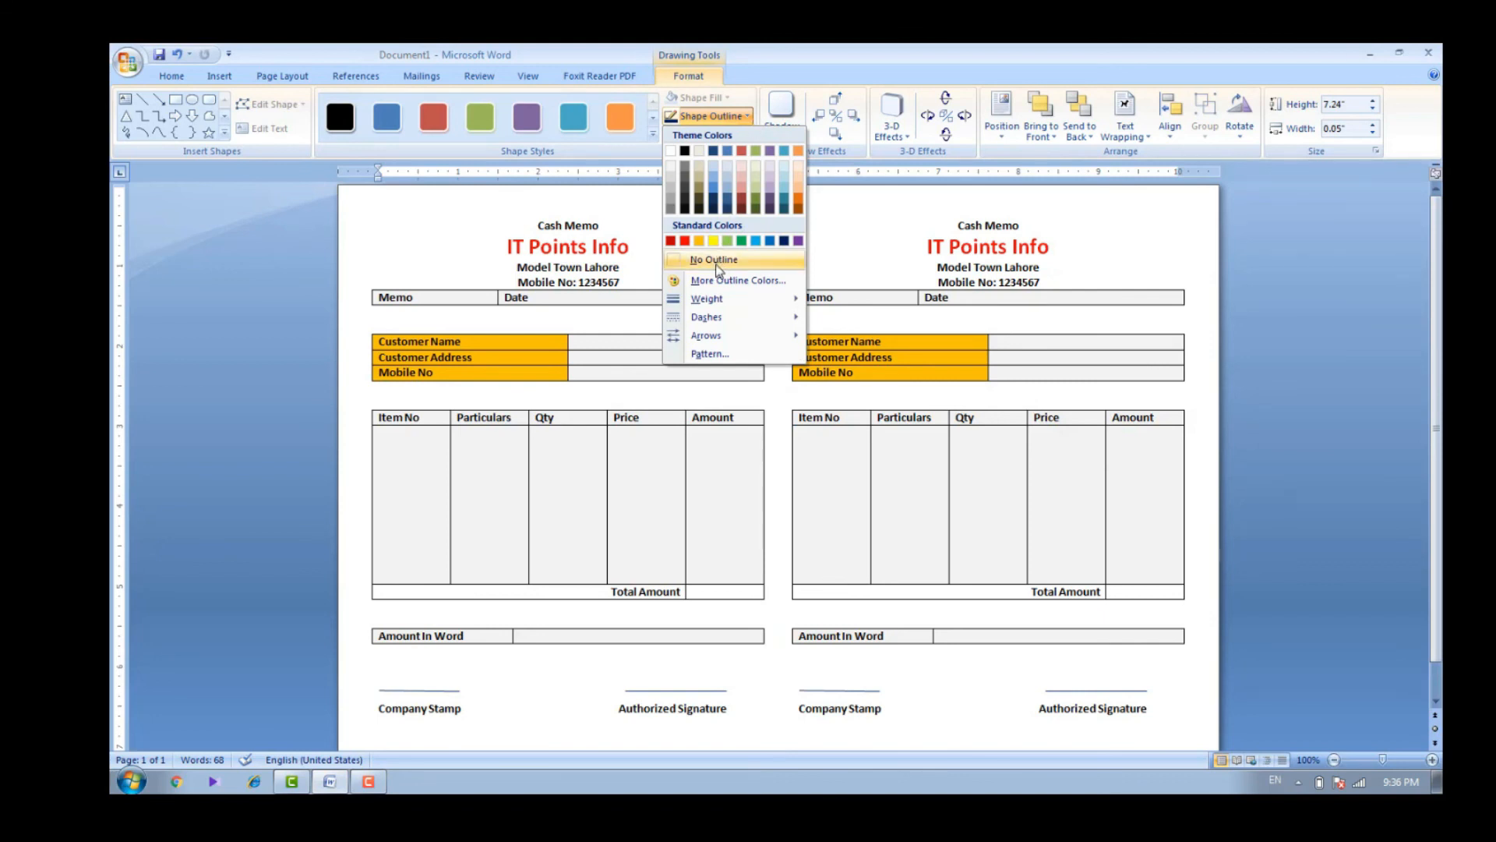
mouse_move(718, 327)
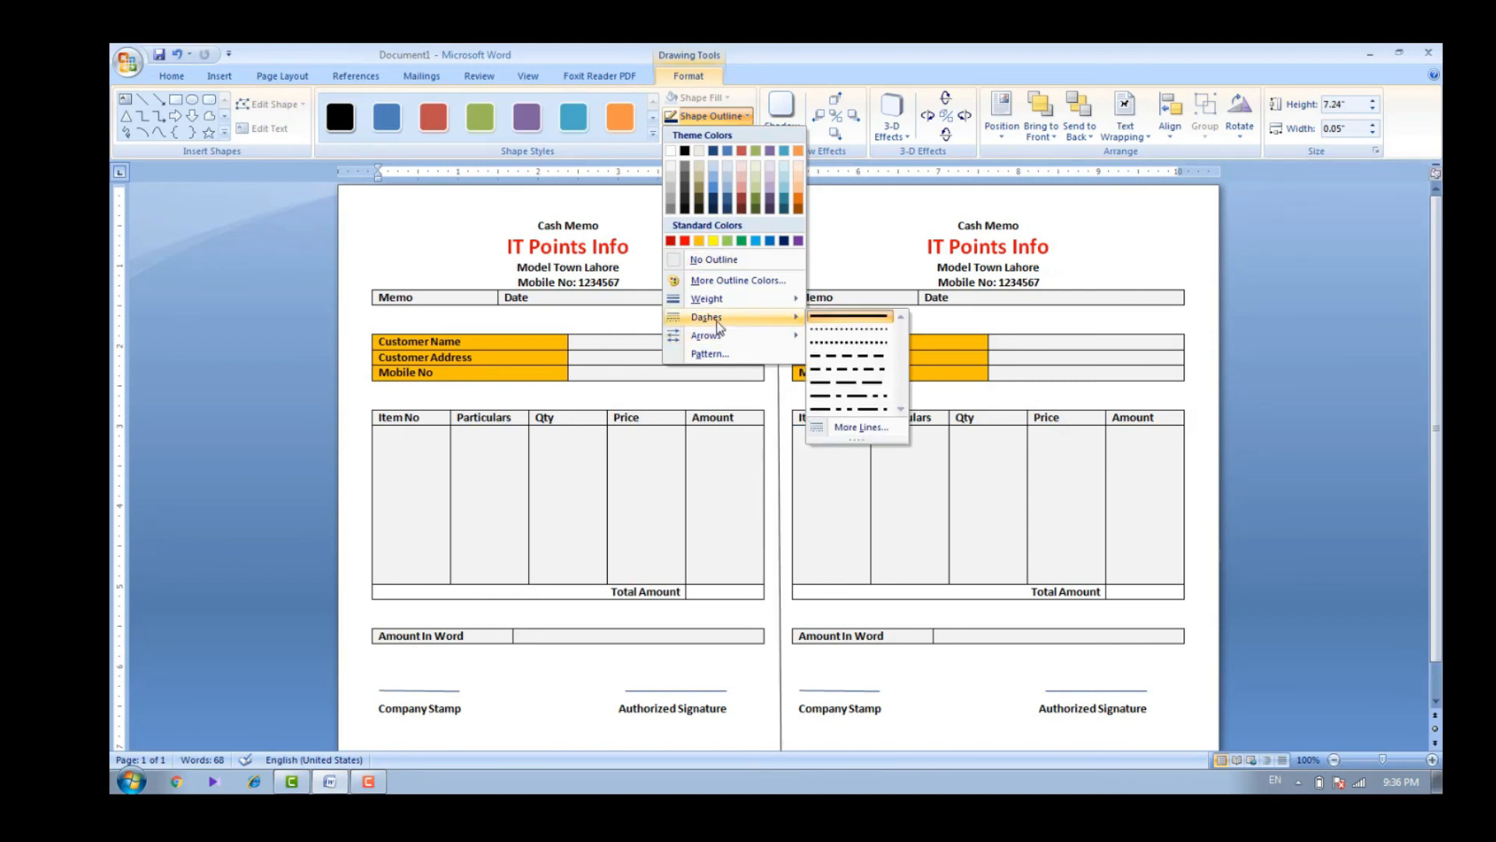
left_click(817, 330)
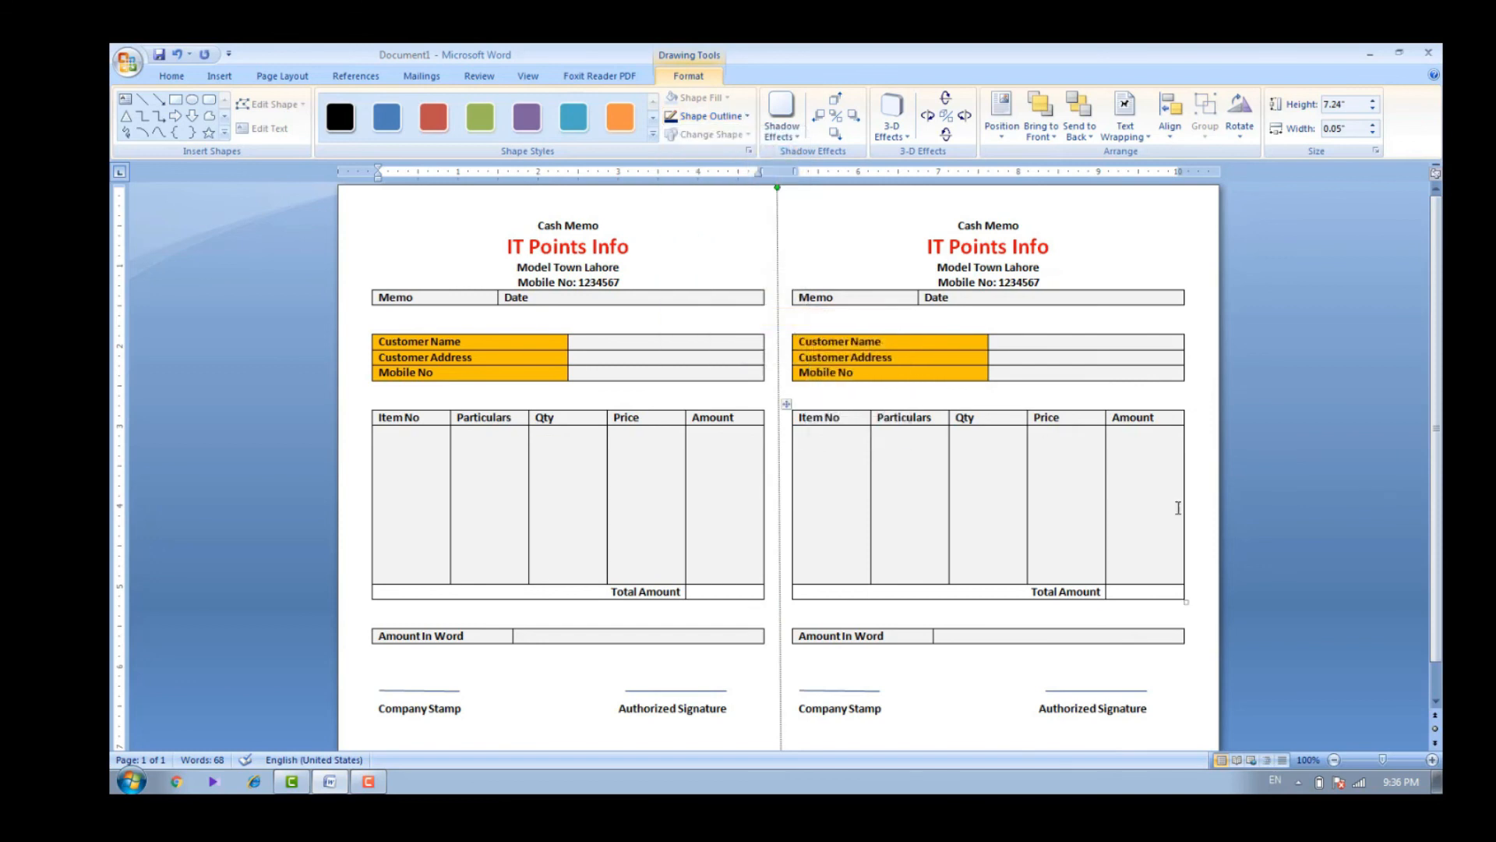
left_click(1433, 760)
left_click(1433, 760)
left_click(1433, 760)
left_click(1433, 760)
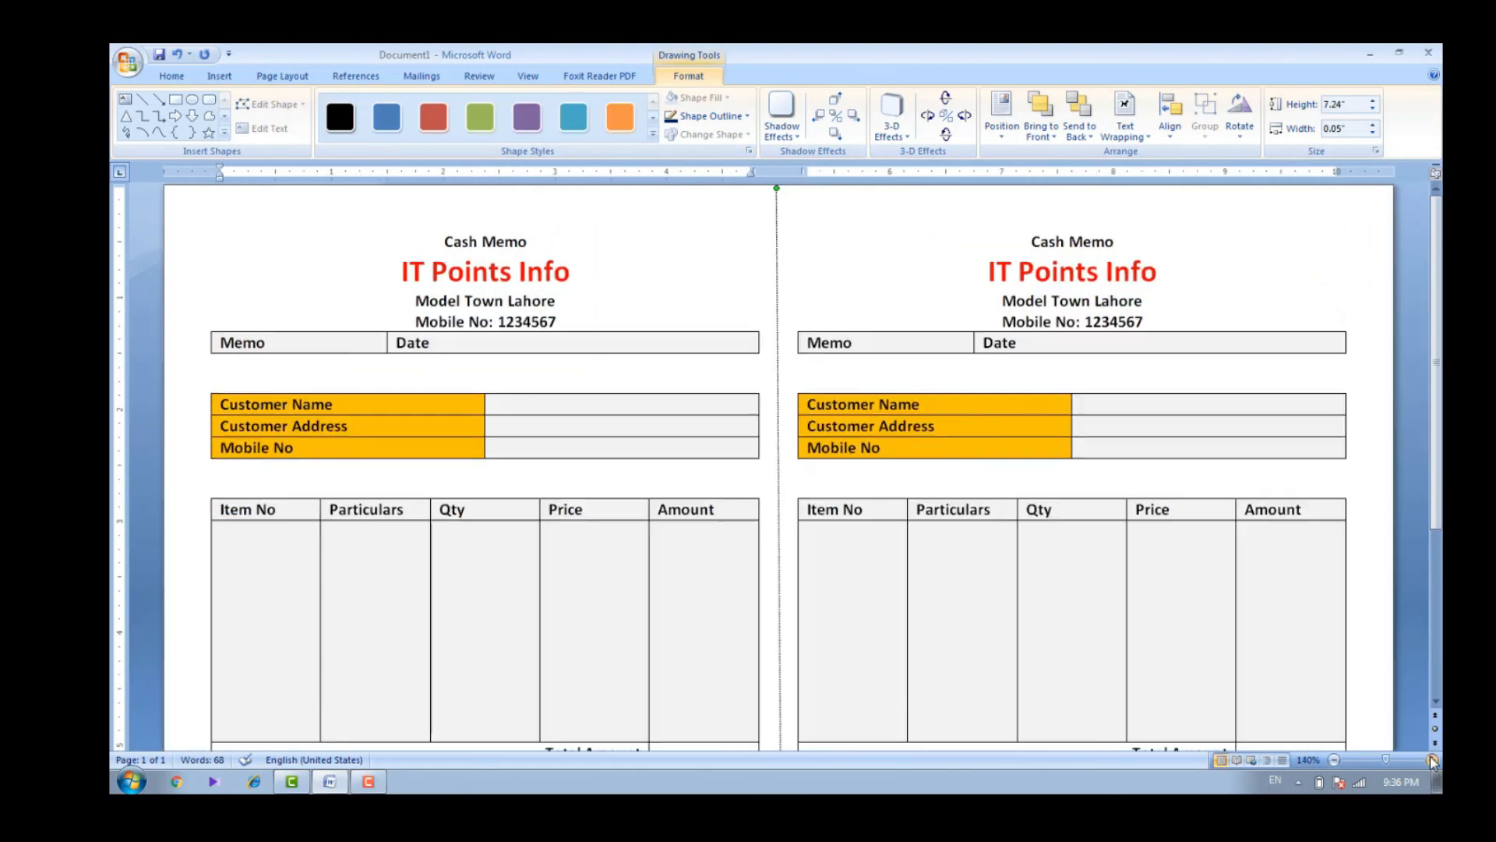
left_click(1433, 760)
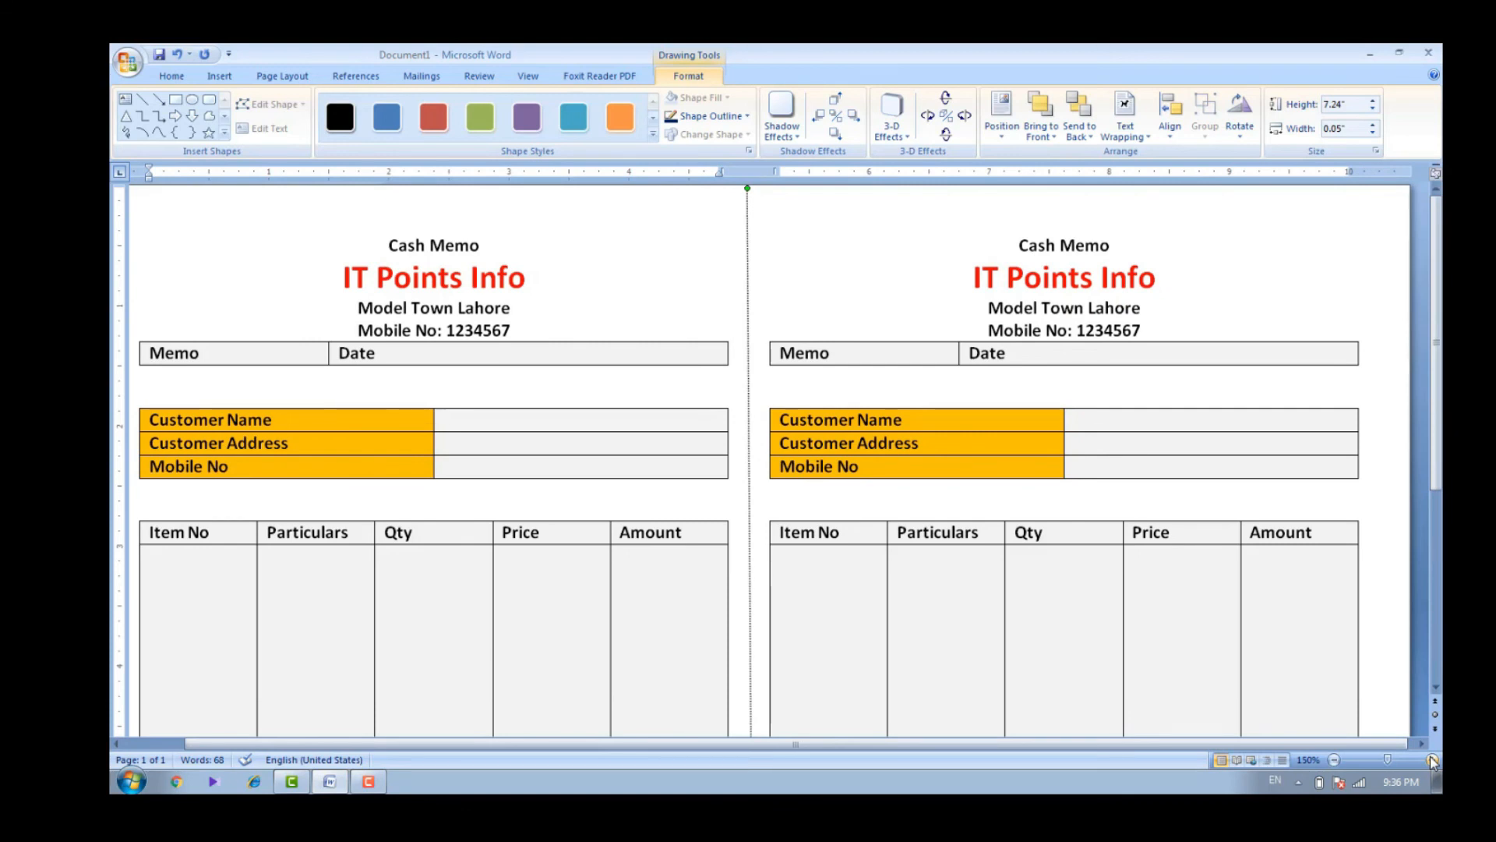
left_click(1385, 760)
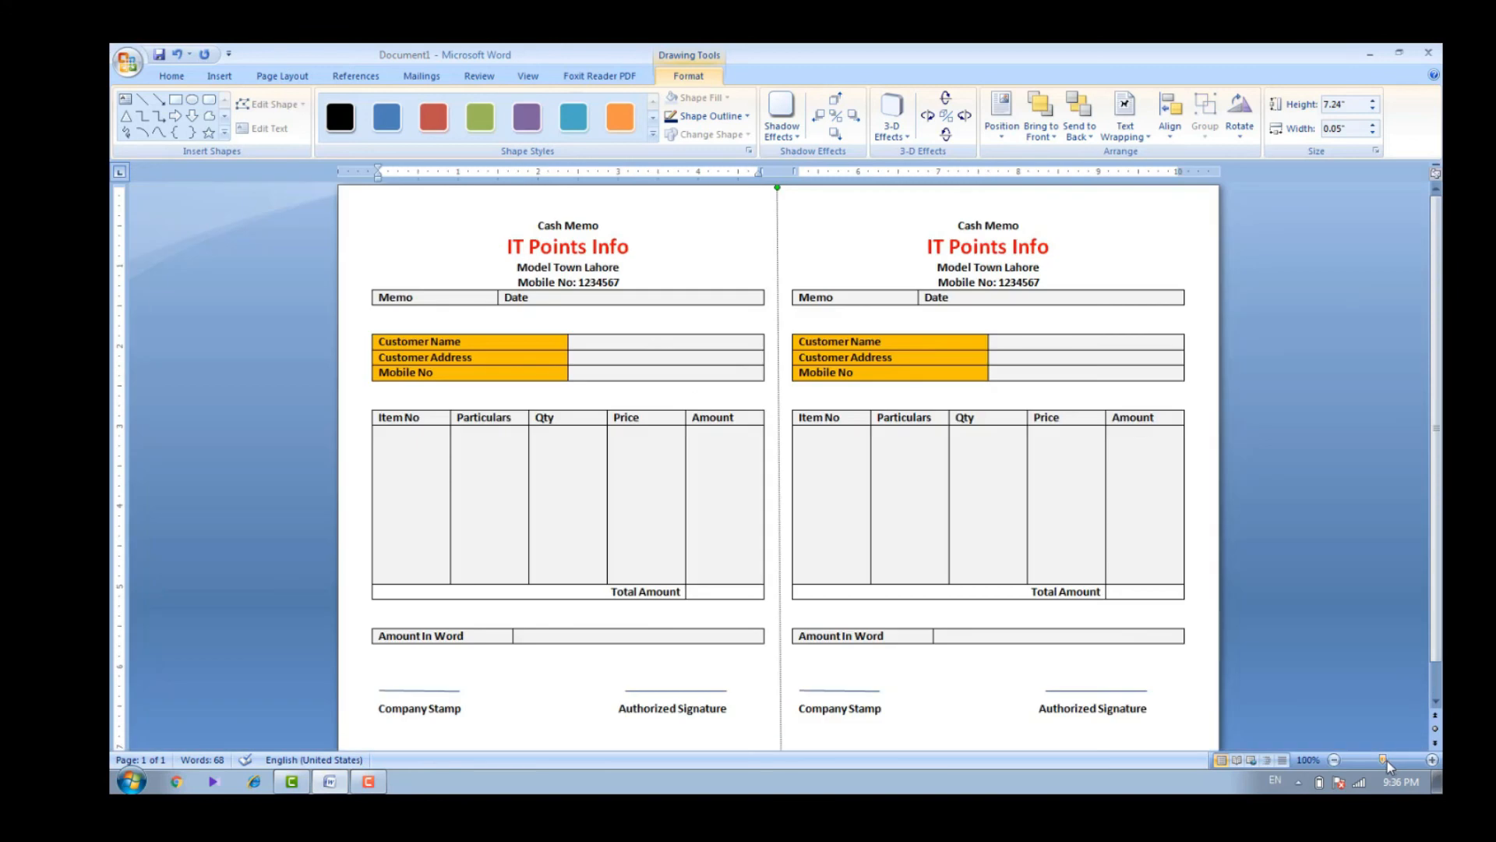